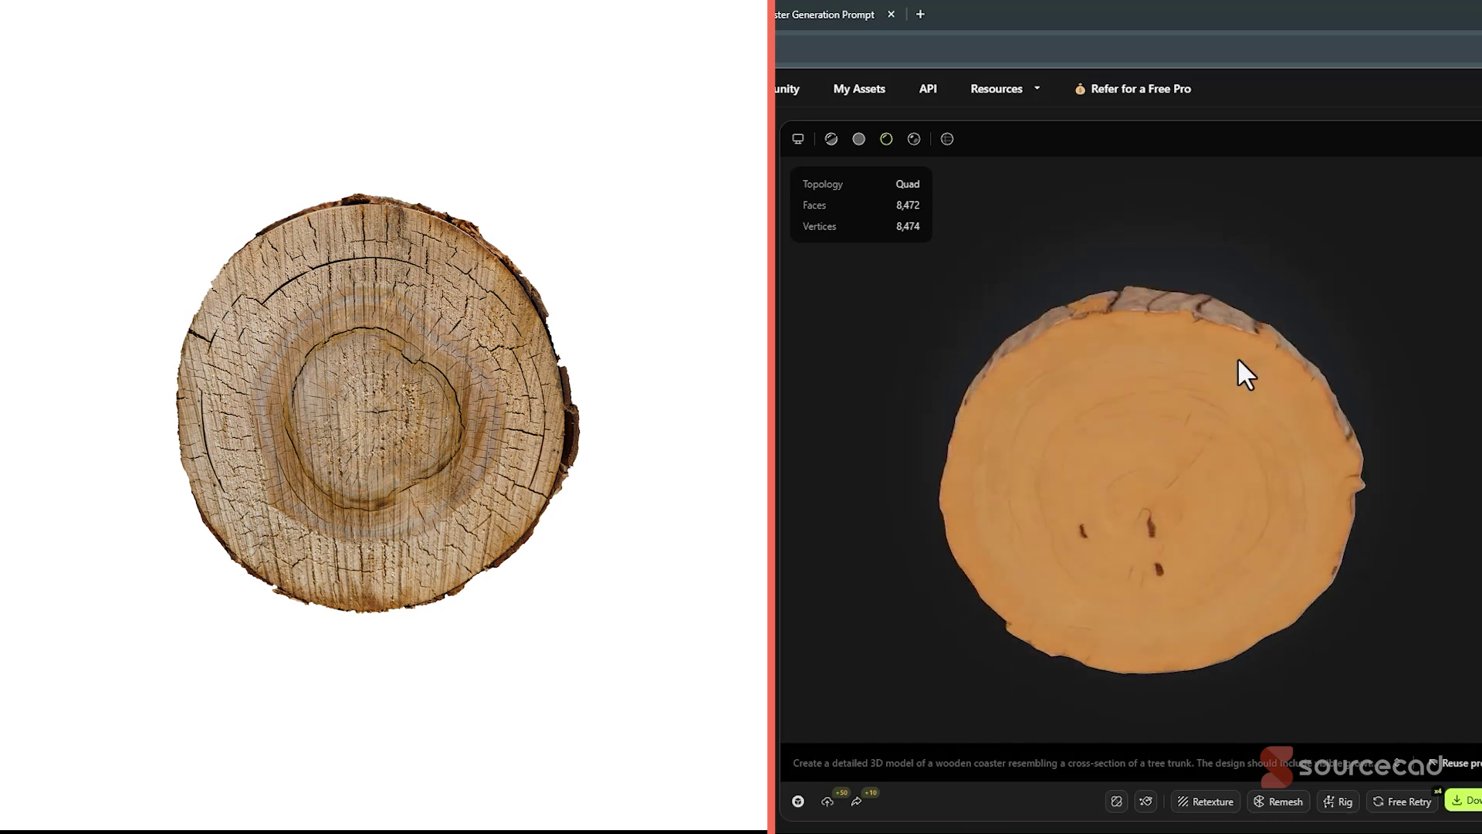
- Orbit the coaster model to a face-on top view
drag(1334, 294, 1121, 548)
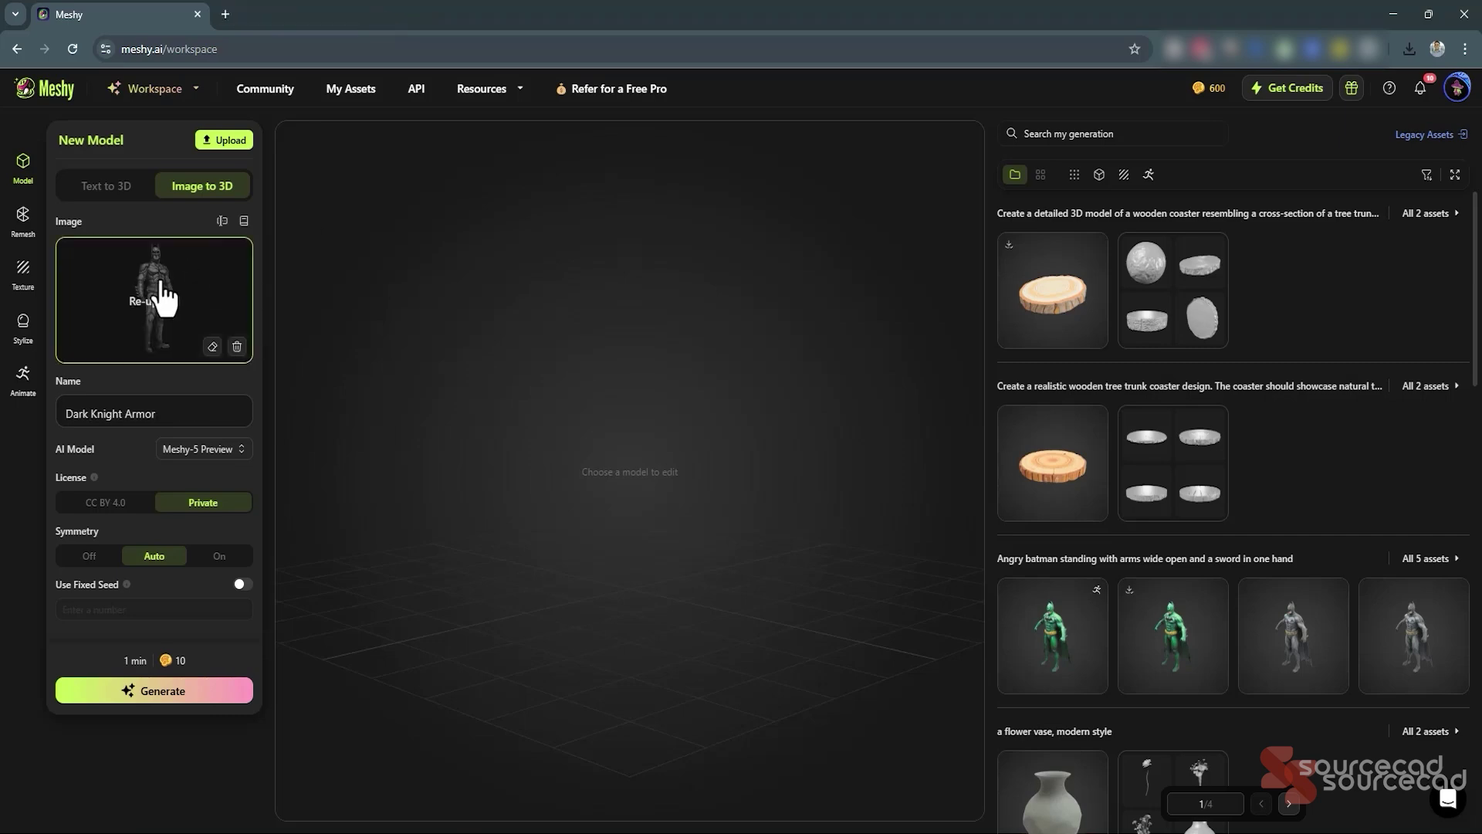
- Generate Dark Knight Armor drafts, texture the top-right draft, and turn the model to face left
click(182, 699)
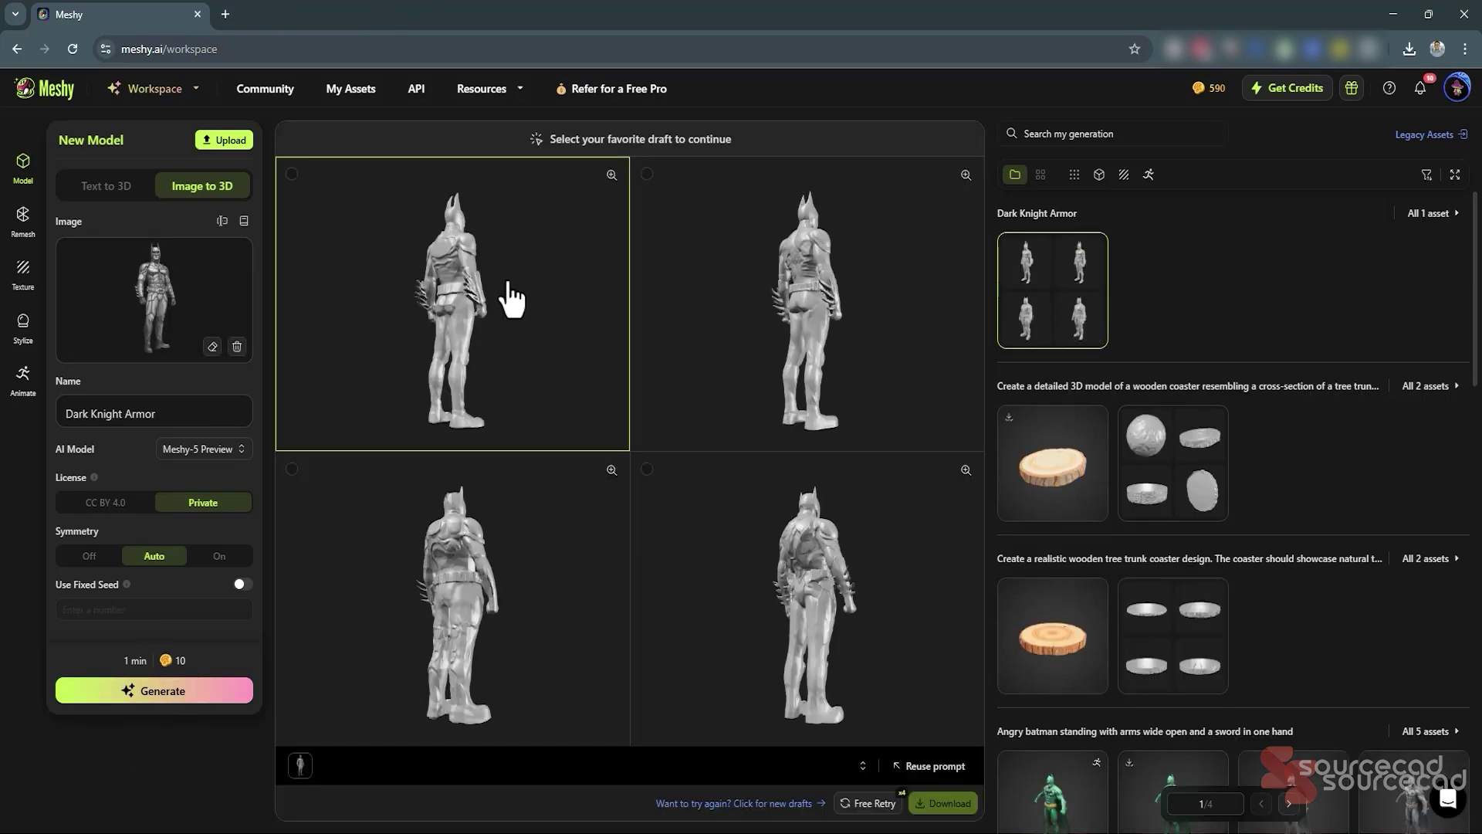
click(837, 321)
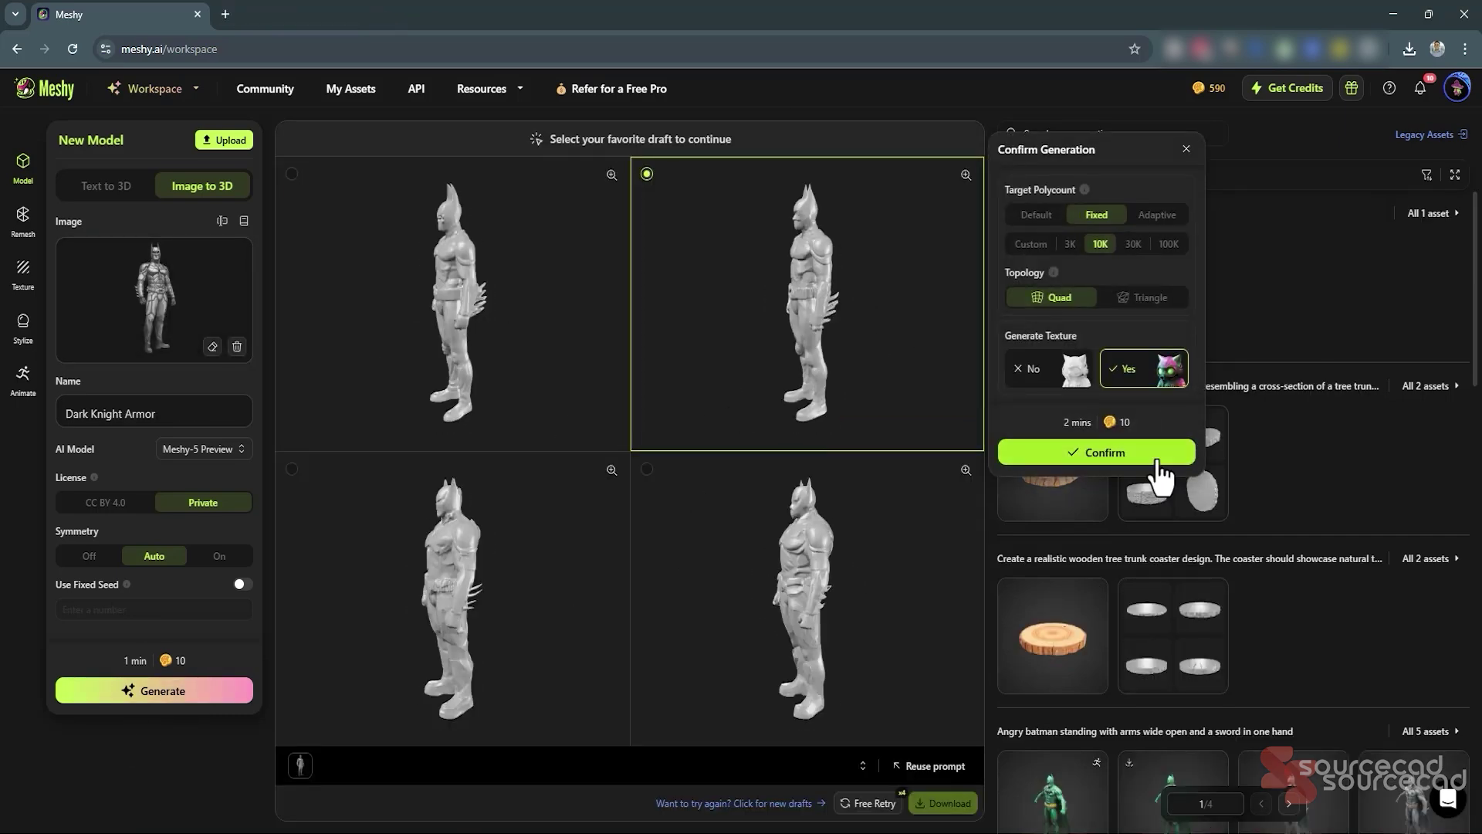
click(1158, 460)
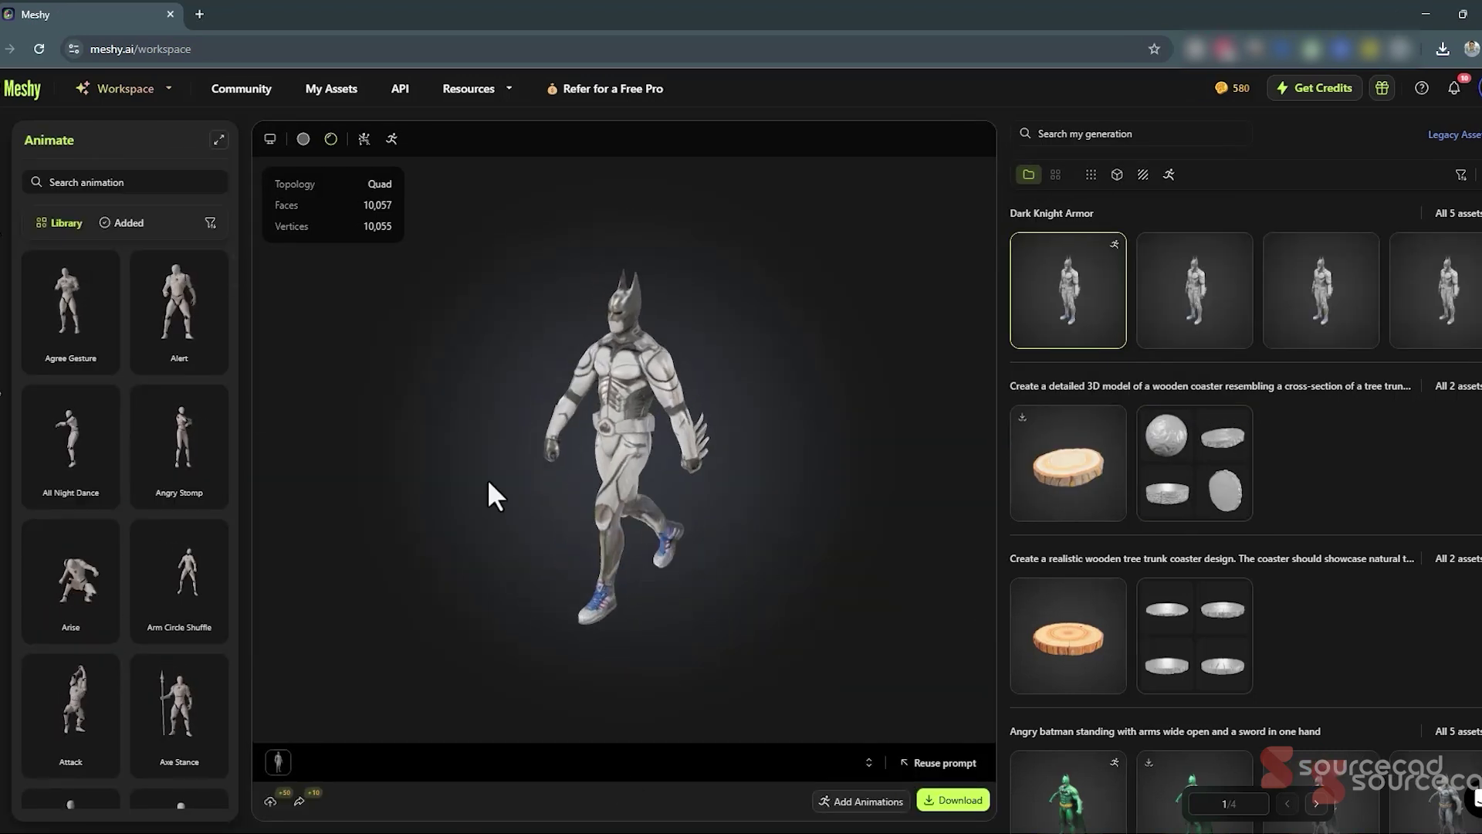
drag(740, 479, 644, 476)
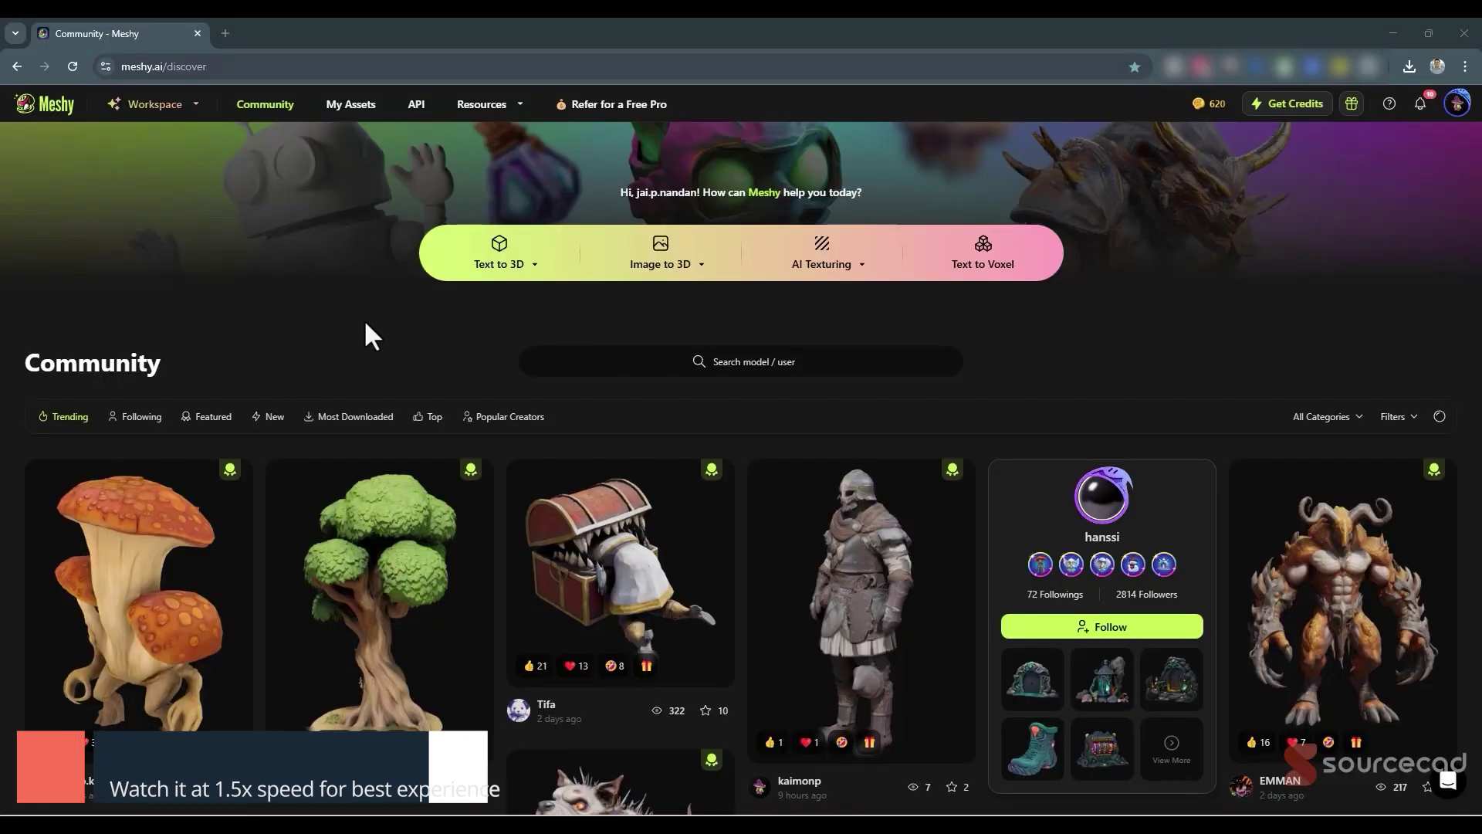
- Switch to Text to 3D mode and scroll through the generation history
click(498, 256)
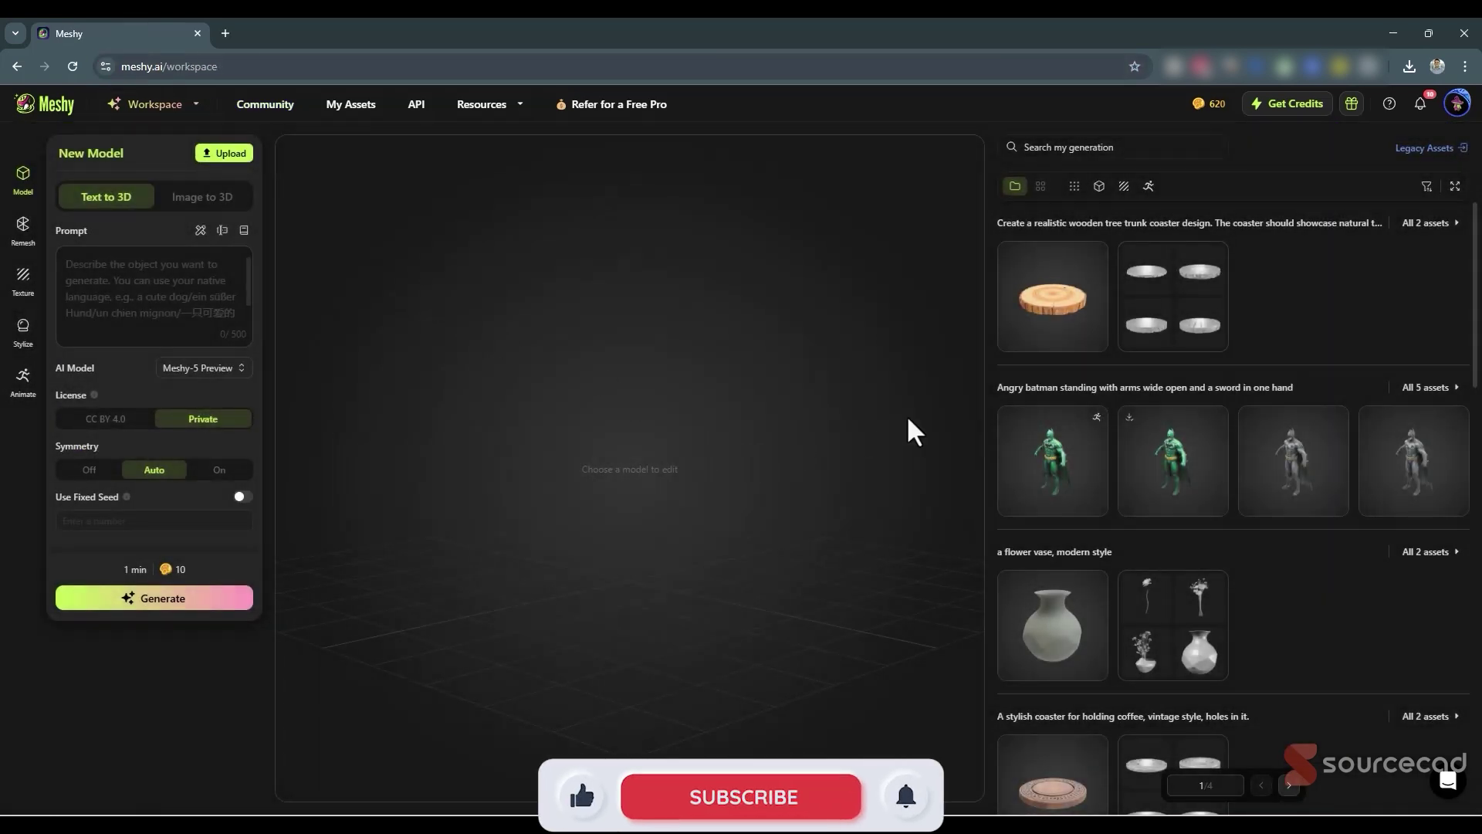
scroll(1290, 284, down, 10)
scroll(1290, 284, up, 10)
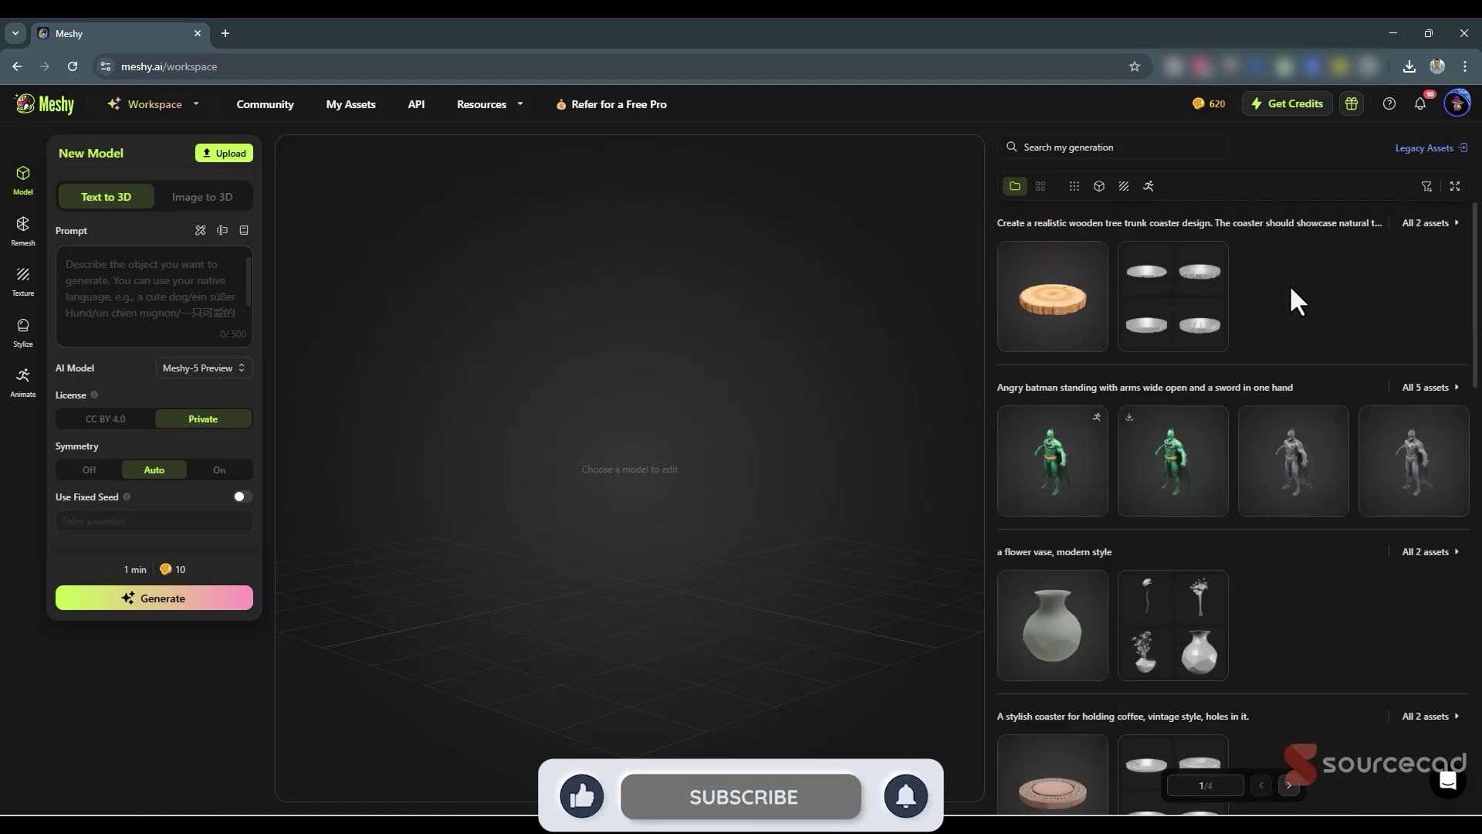
scroll(1353, 349, down, 10)
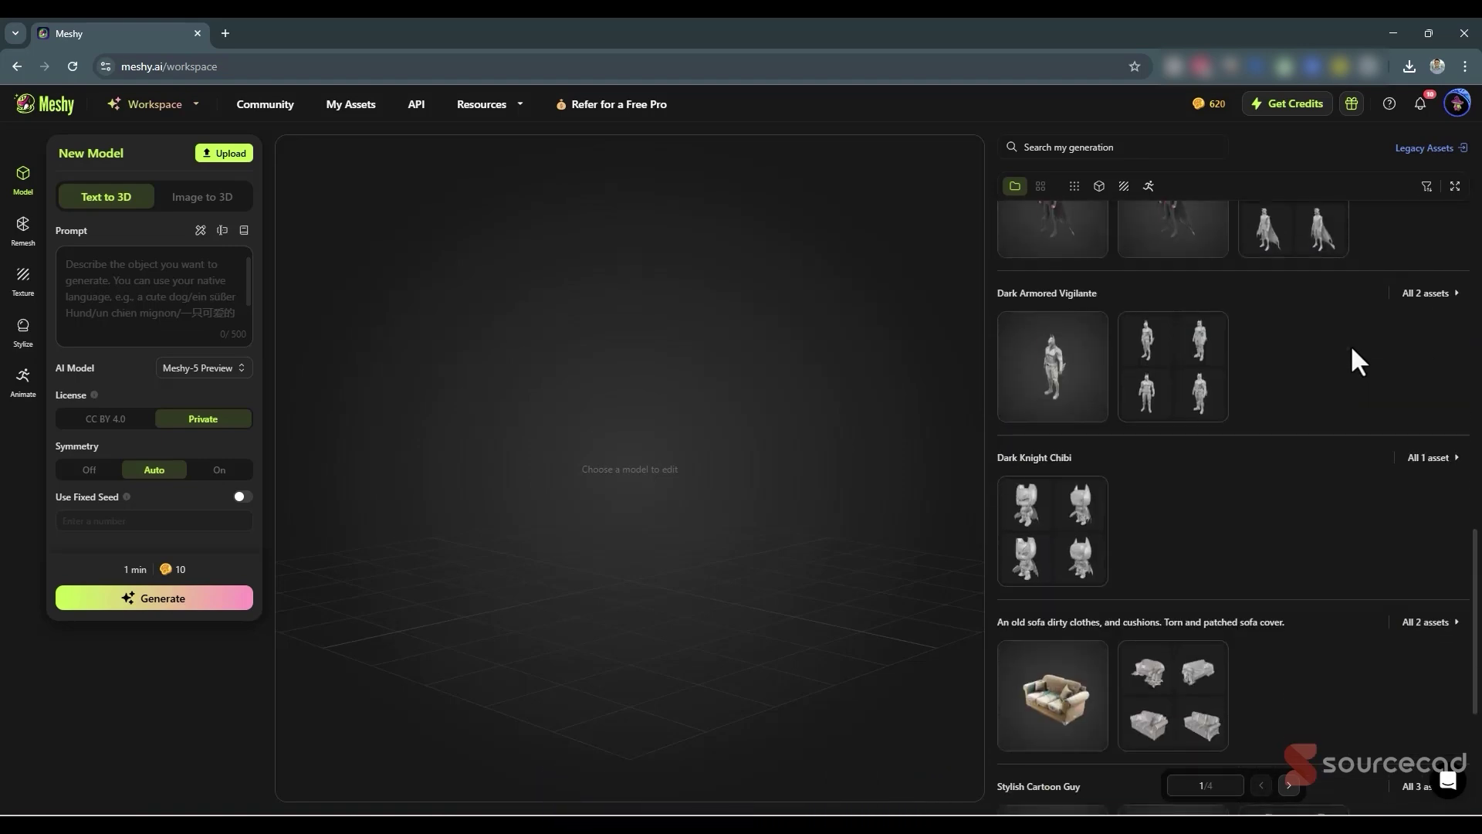
scroll(1351, 349, down, 4)
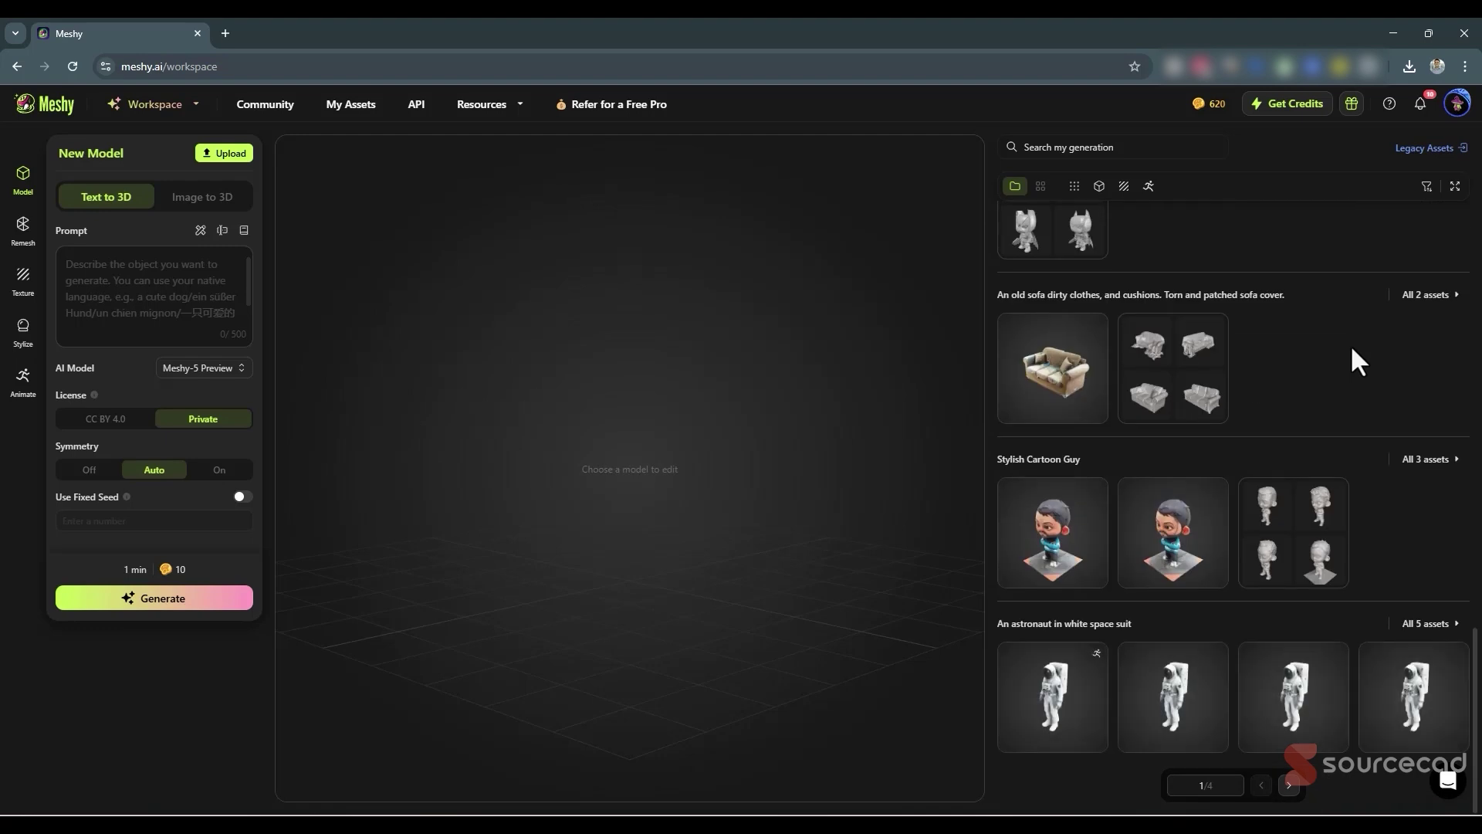
scroll(1350, 345, up, 15)
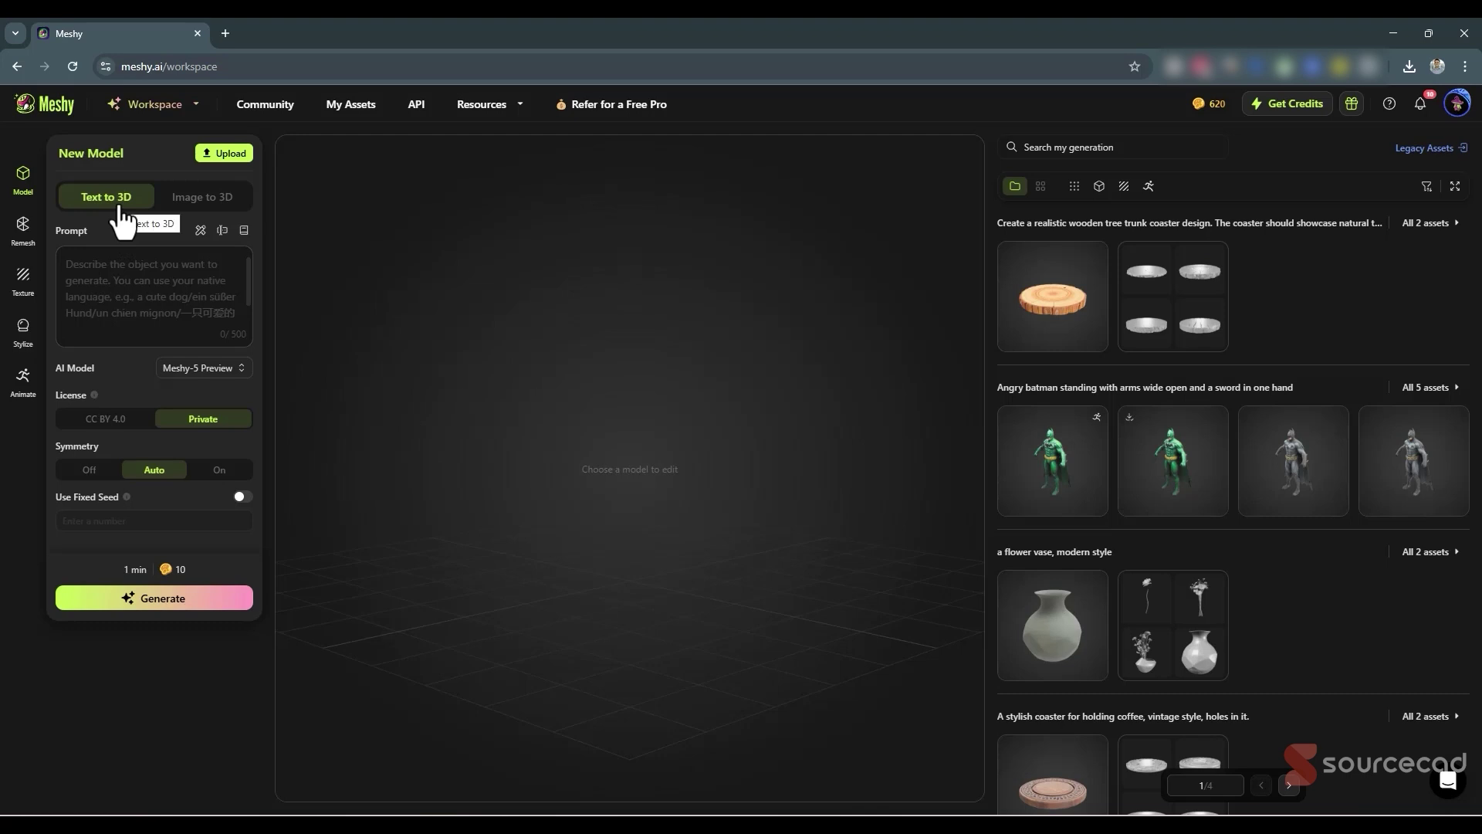
- Load chatgpt.com in a new browser tab beside Meshy
click(111, 272)
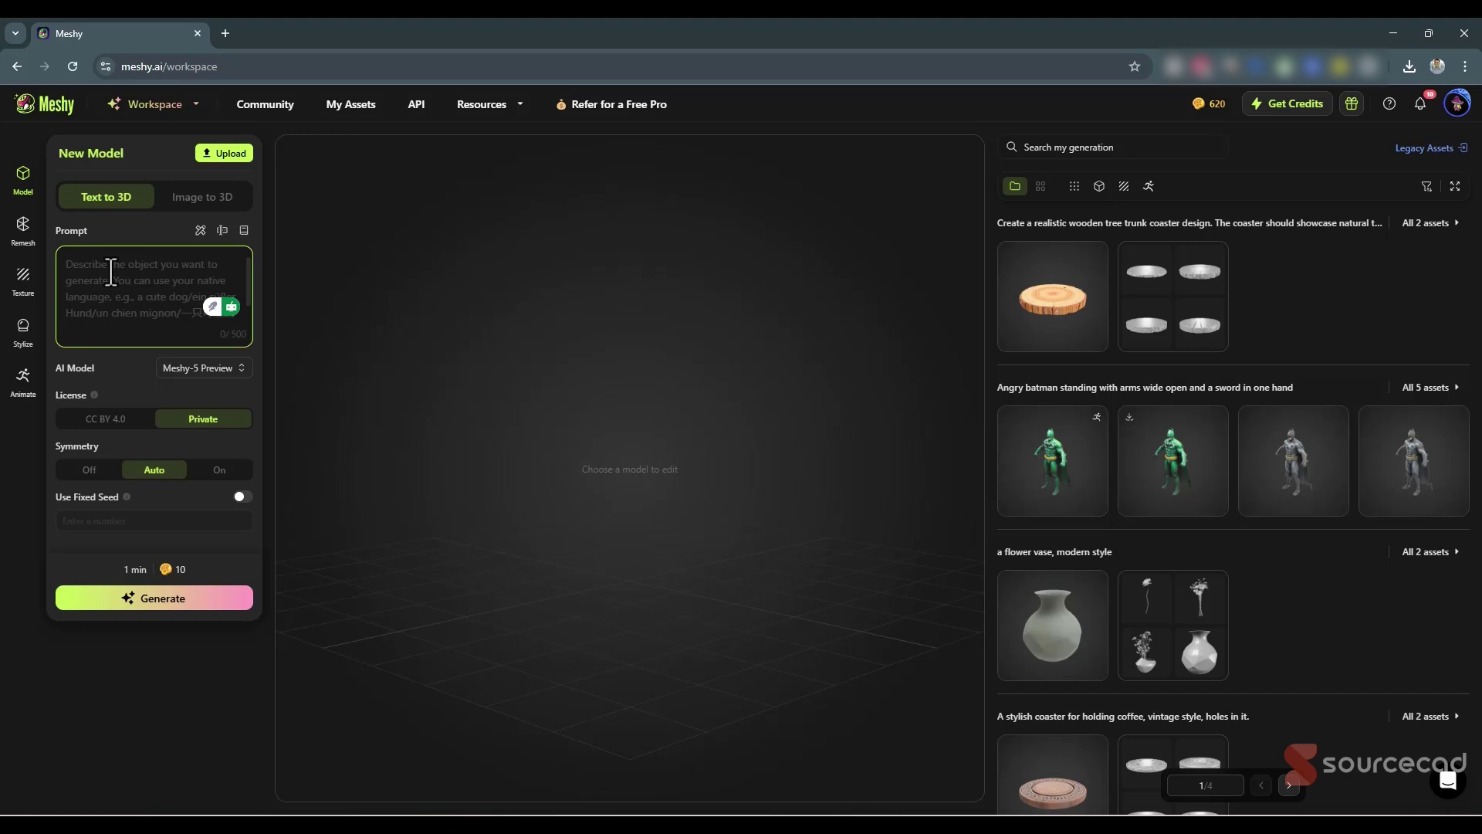
click(226, 33)
text(https://chatgpt.com/)
key(Return)
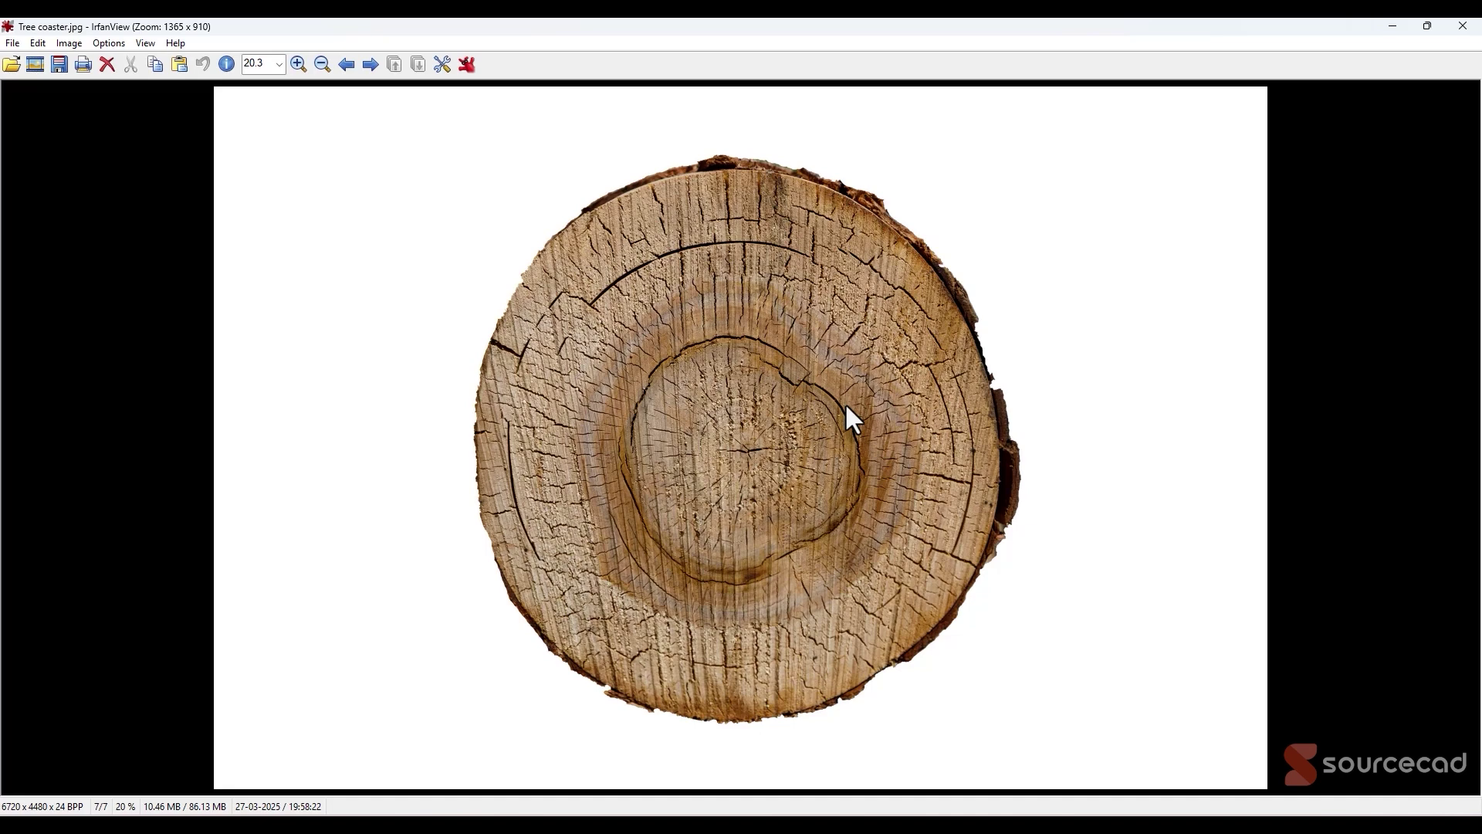
- Close the Tree coaster.jpg photo in IrfanView
click(1465, 30)
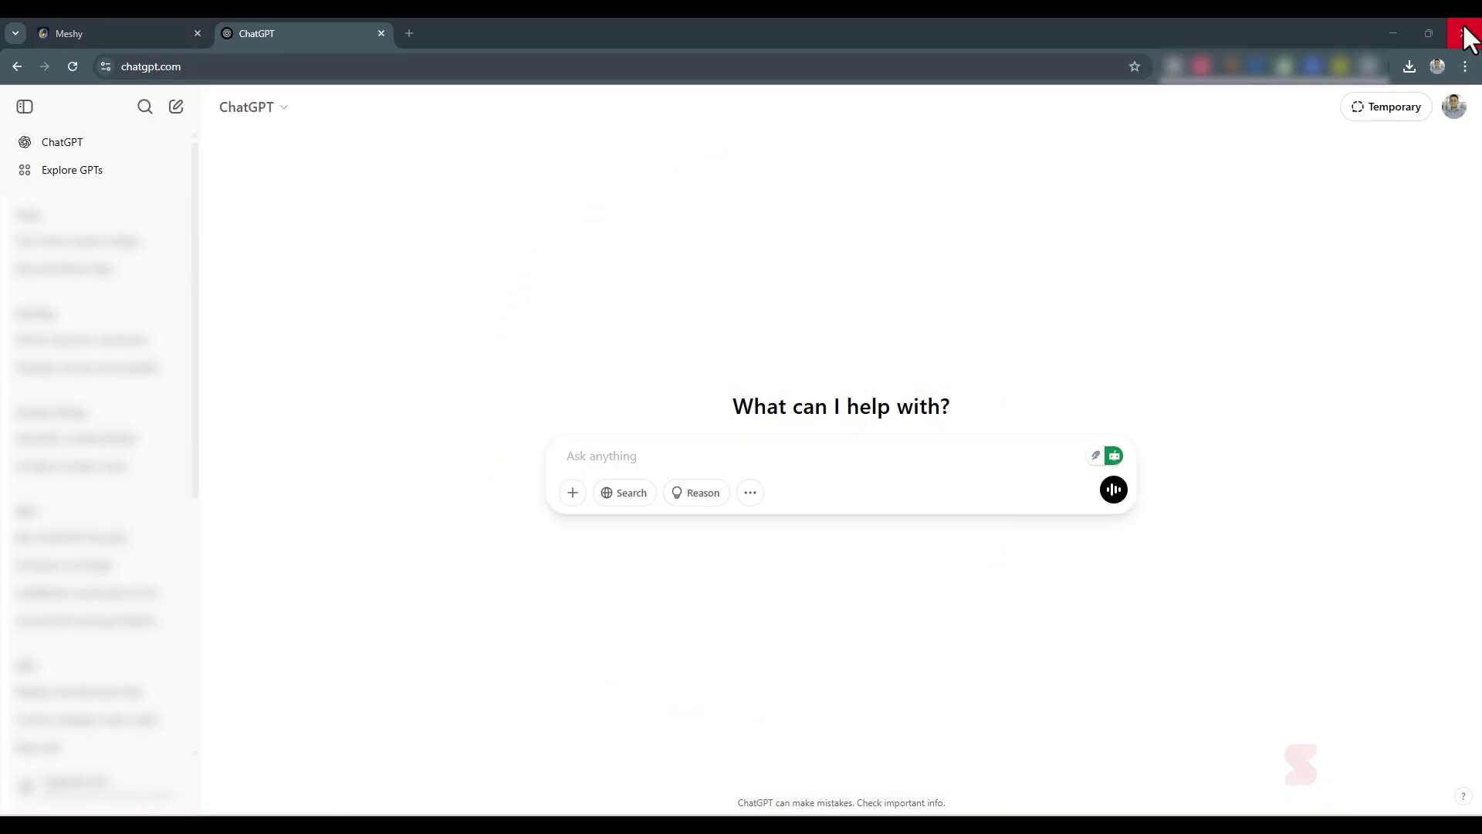
- Attach the Tree coaster image from Google Drive > Meshy AI to the chat
click(572, 493)
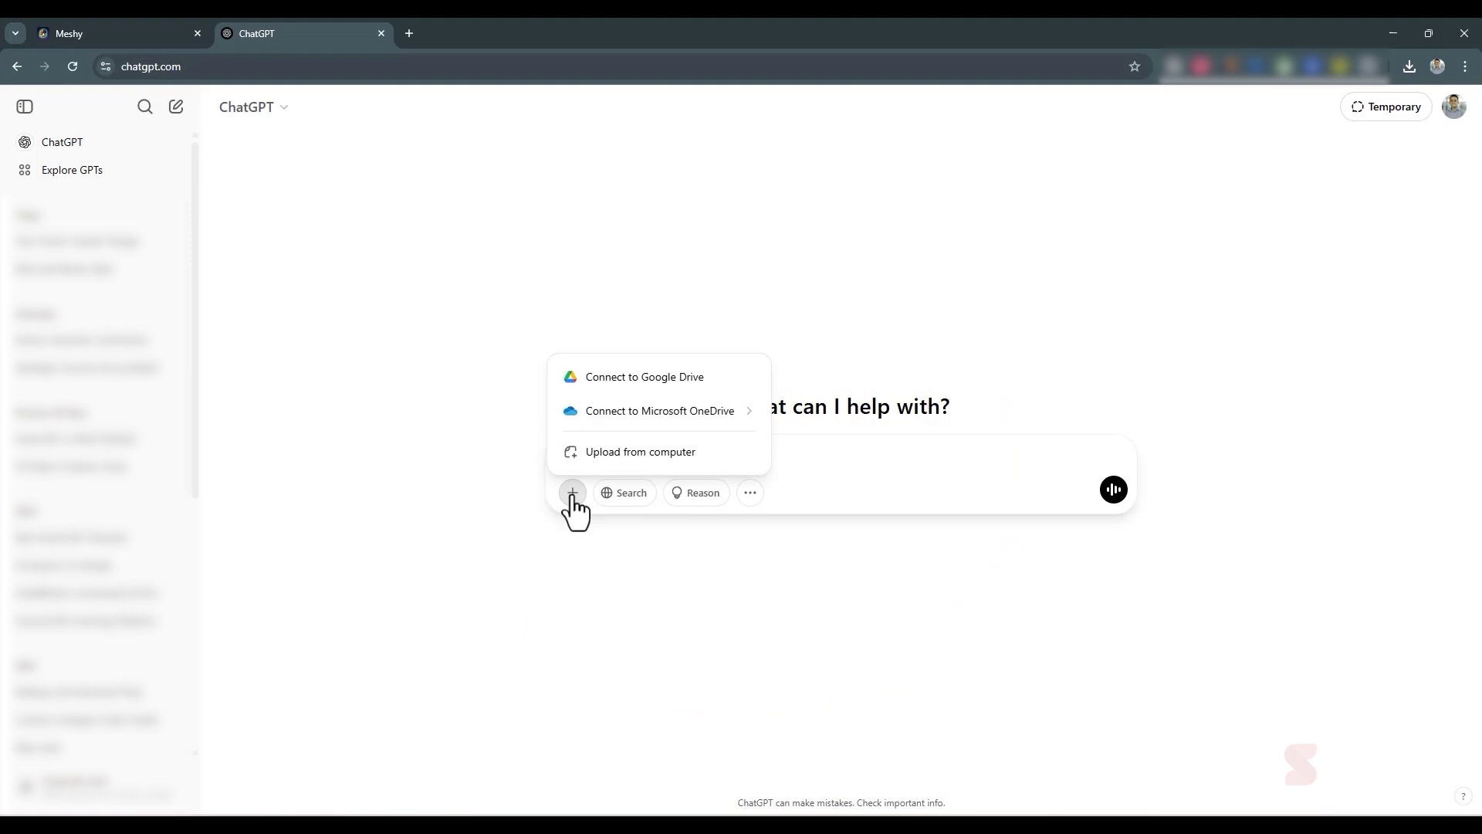
click(625, 463)
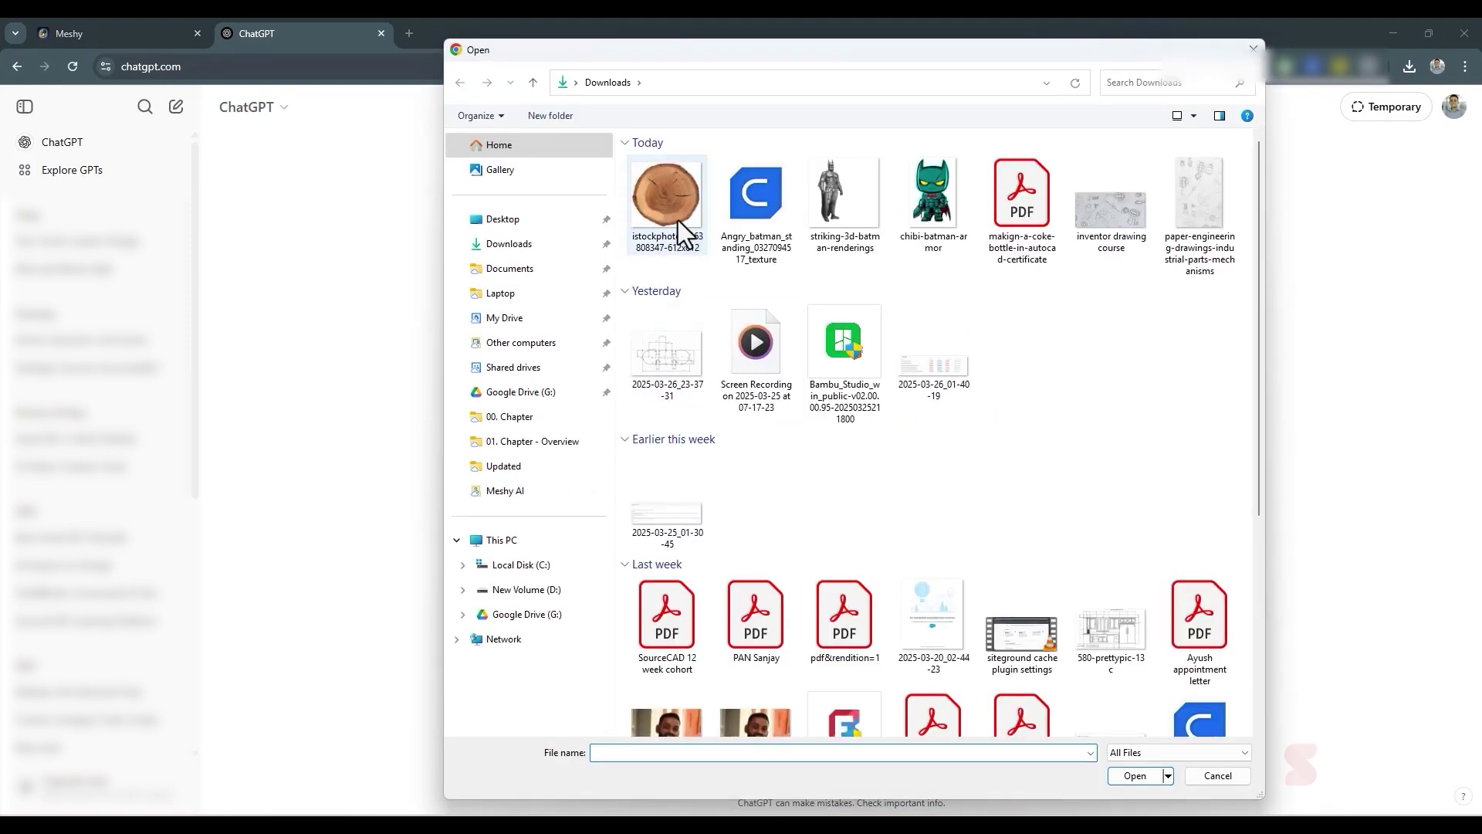
click(524, 368)
double_click(719, 508)
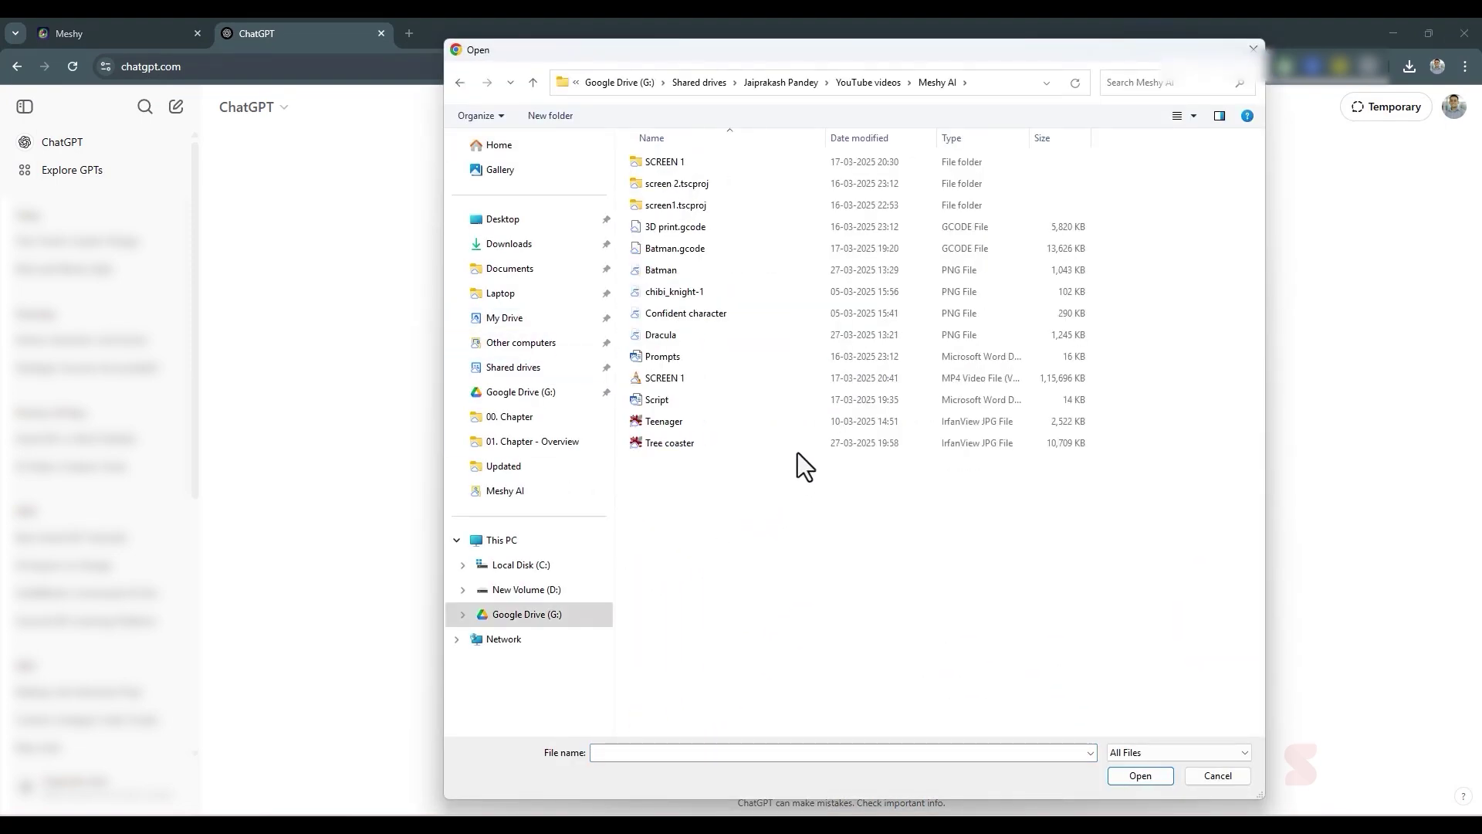
double_click(801, 443)
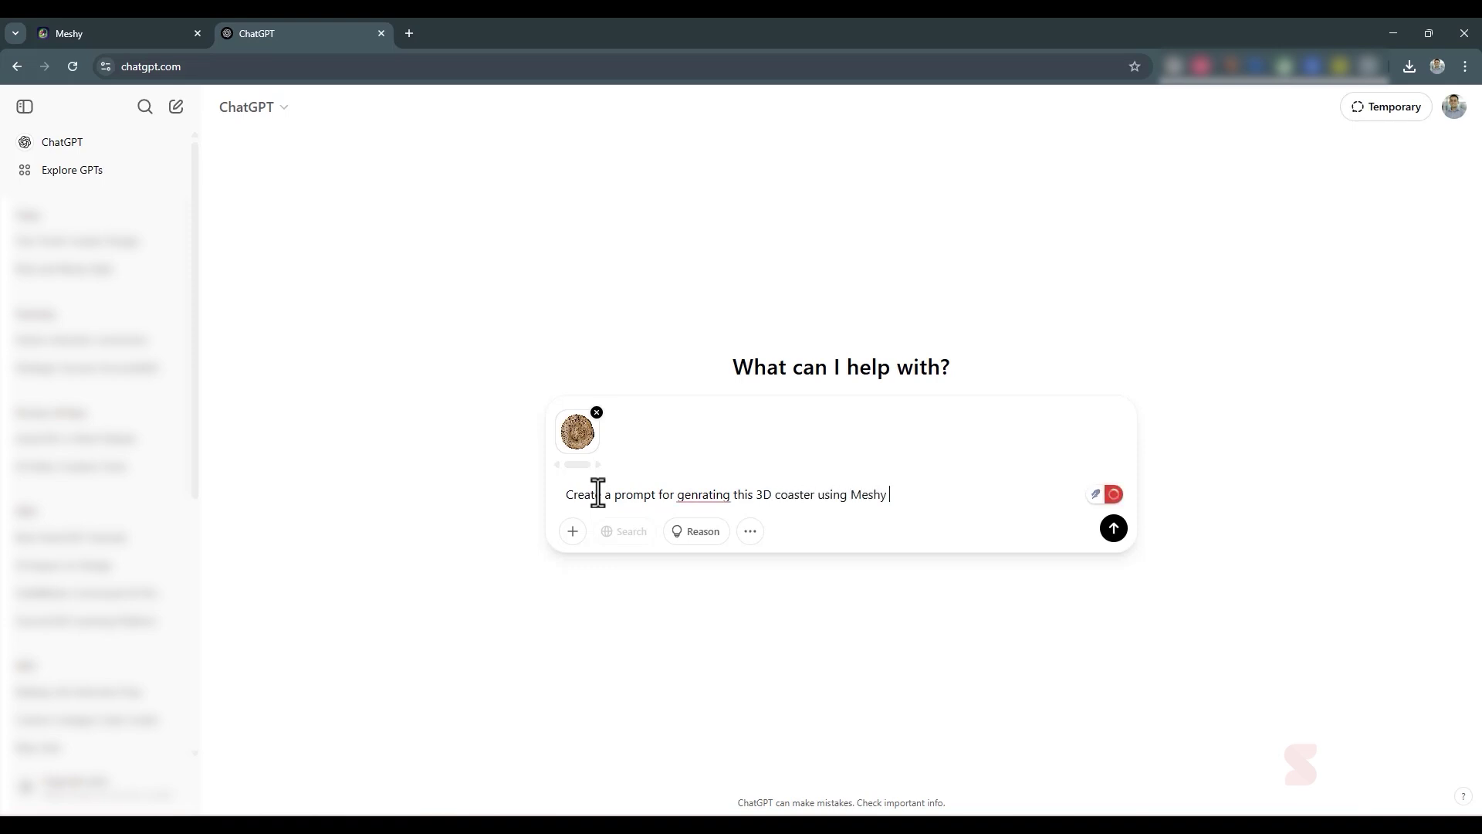
- Correct the 'generating' misspelling and send the request for a Meshy coaster prompt
click(679, 494)
click(761, 554)
click(1111, 534)
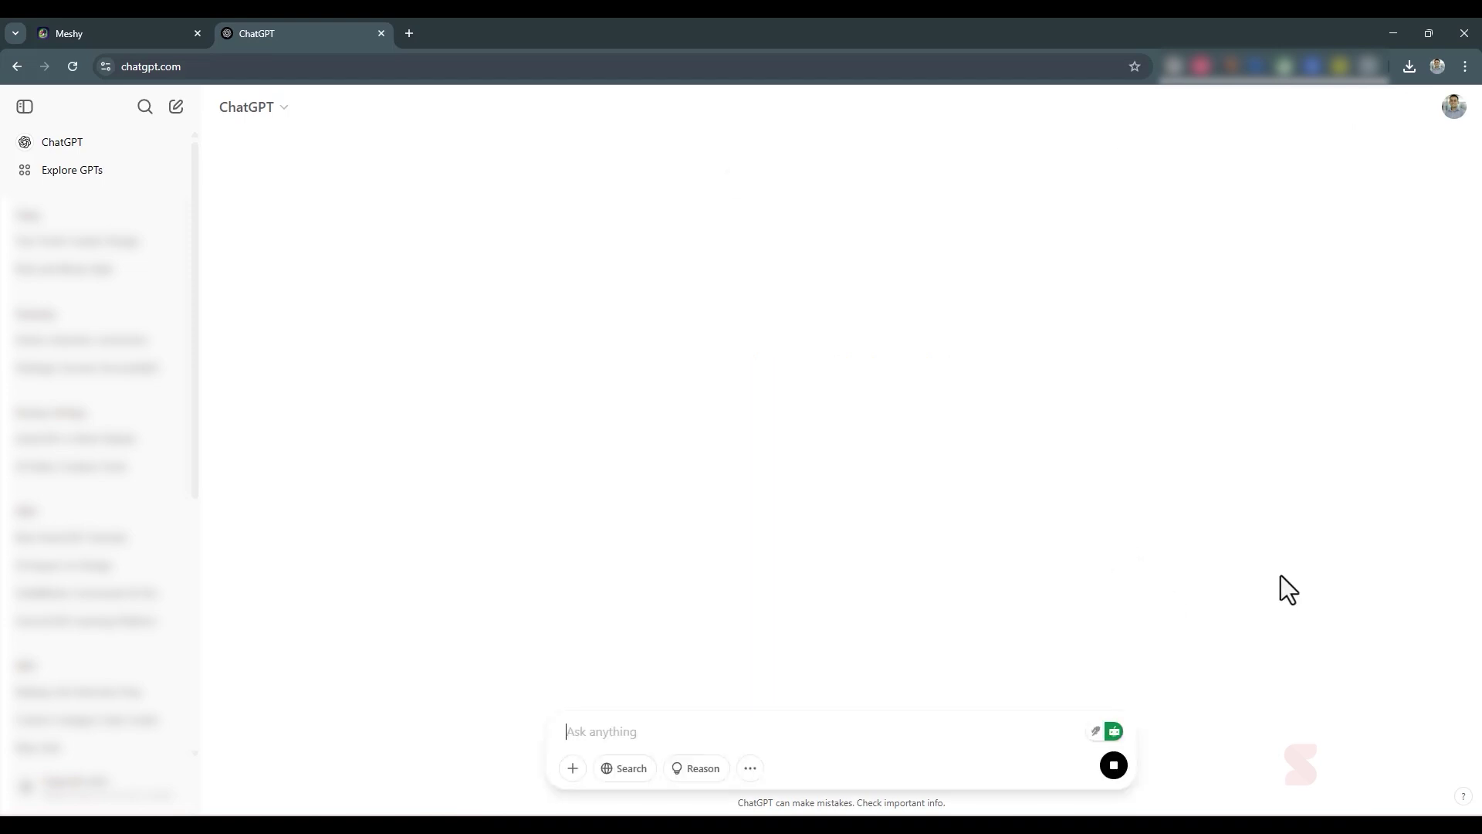
- Copy the wooden-coaster prompt from ChatGPT's reply and return to the Meshy tab
key(Return)
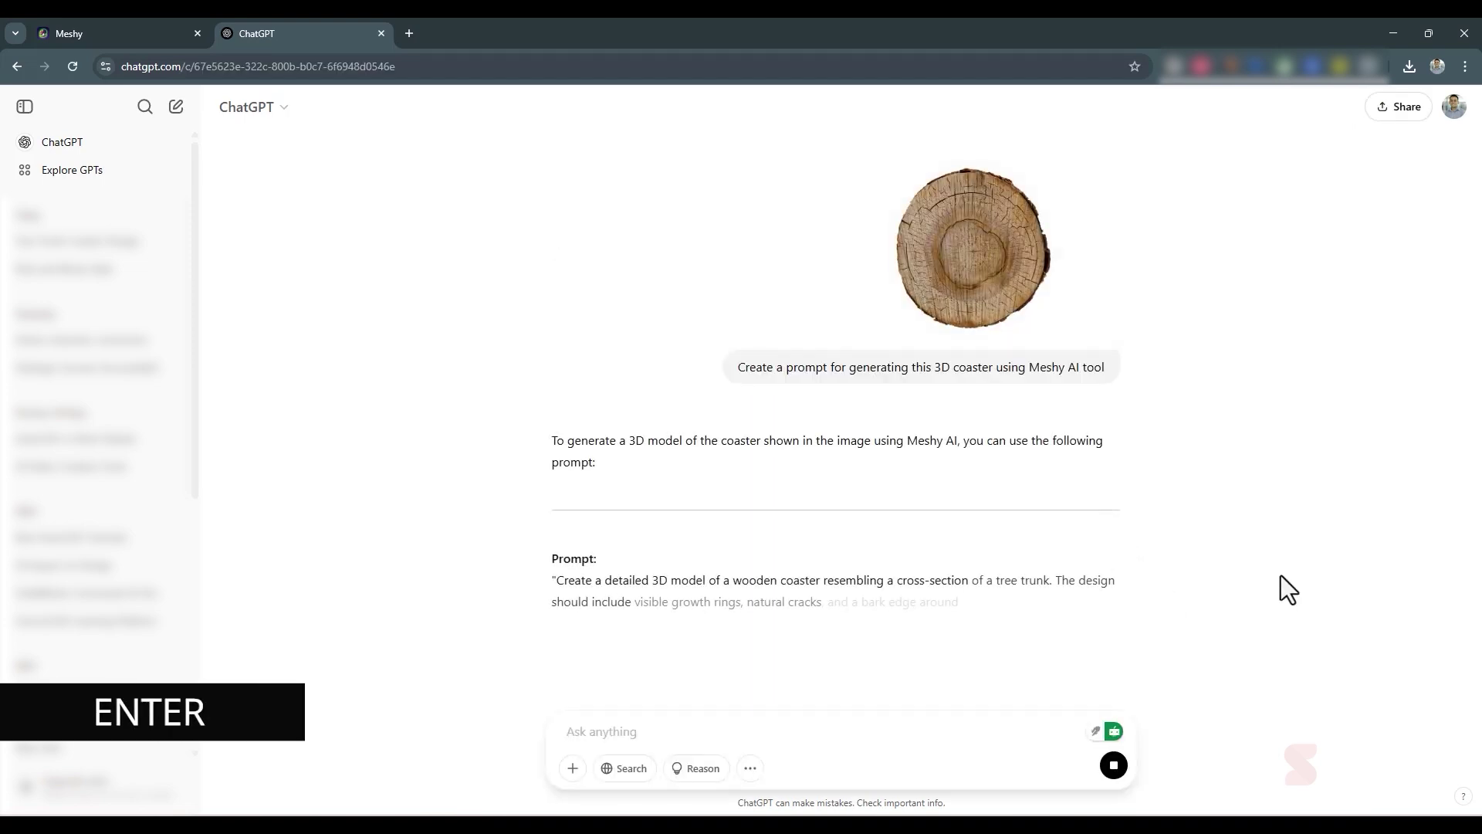
scroll(1274, 509, down, 2)
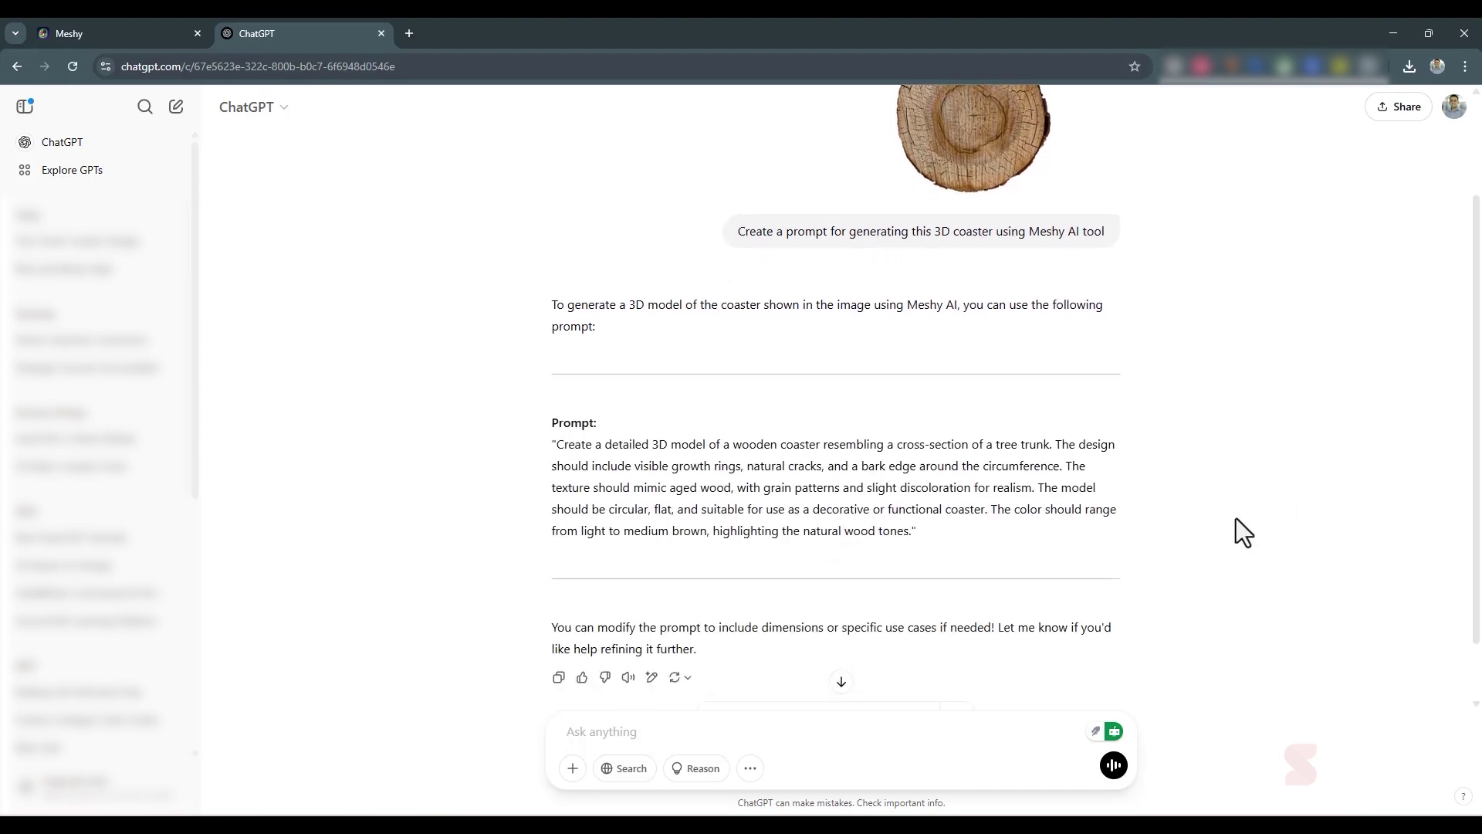
drag(556, 444, 868, 532)
key(ctrl+c)
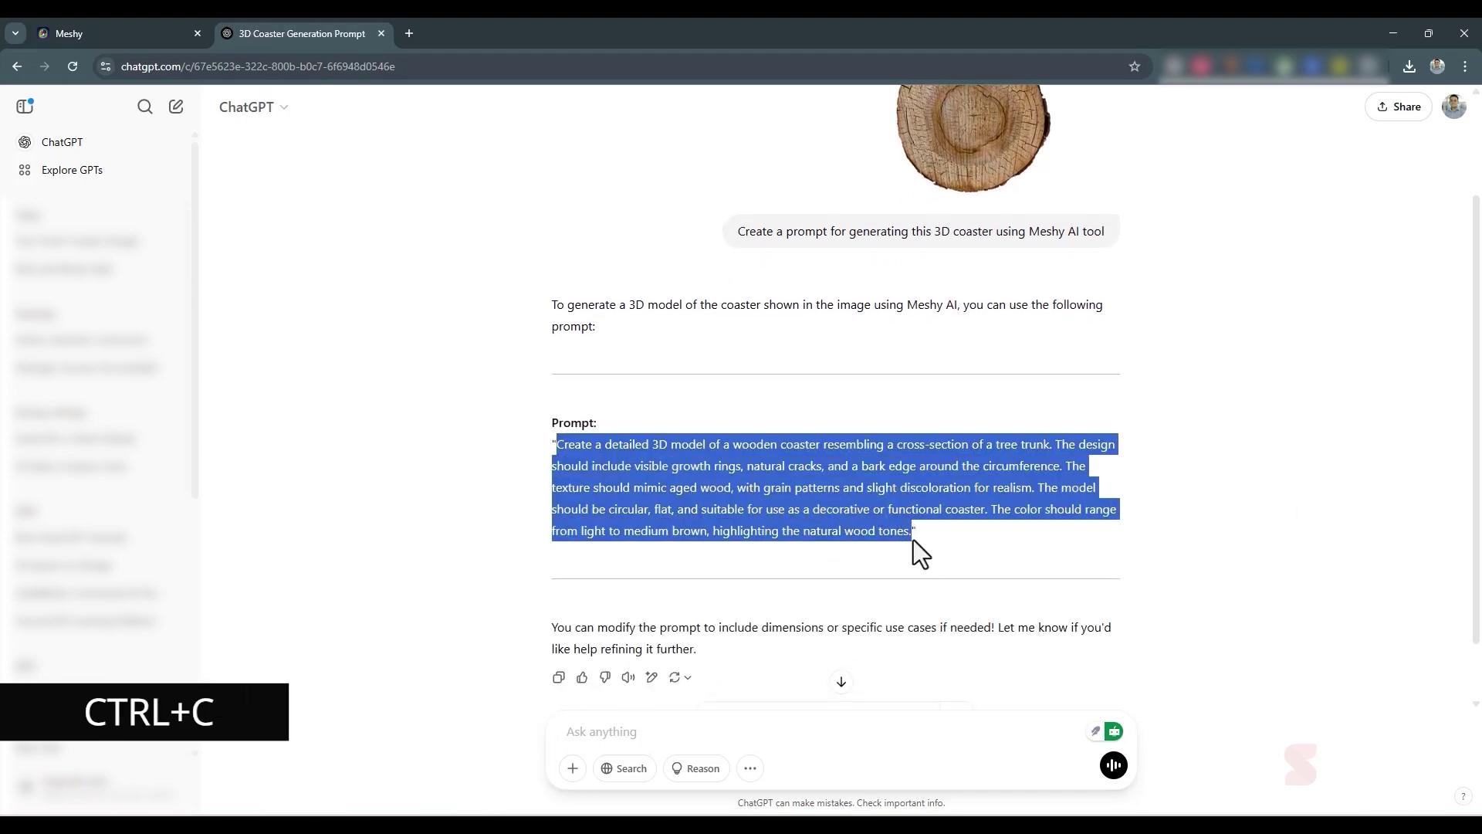
click(60, 29)
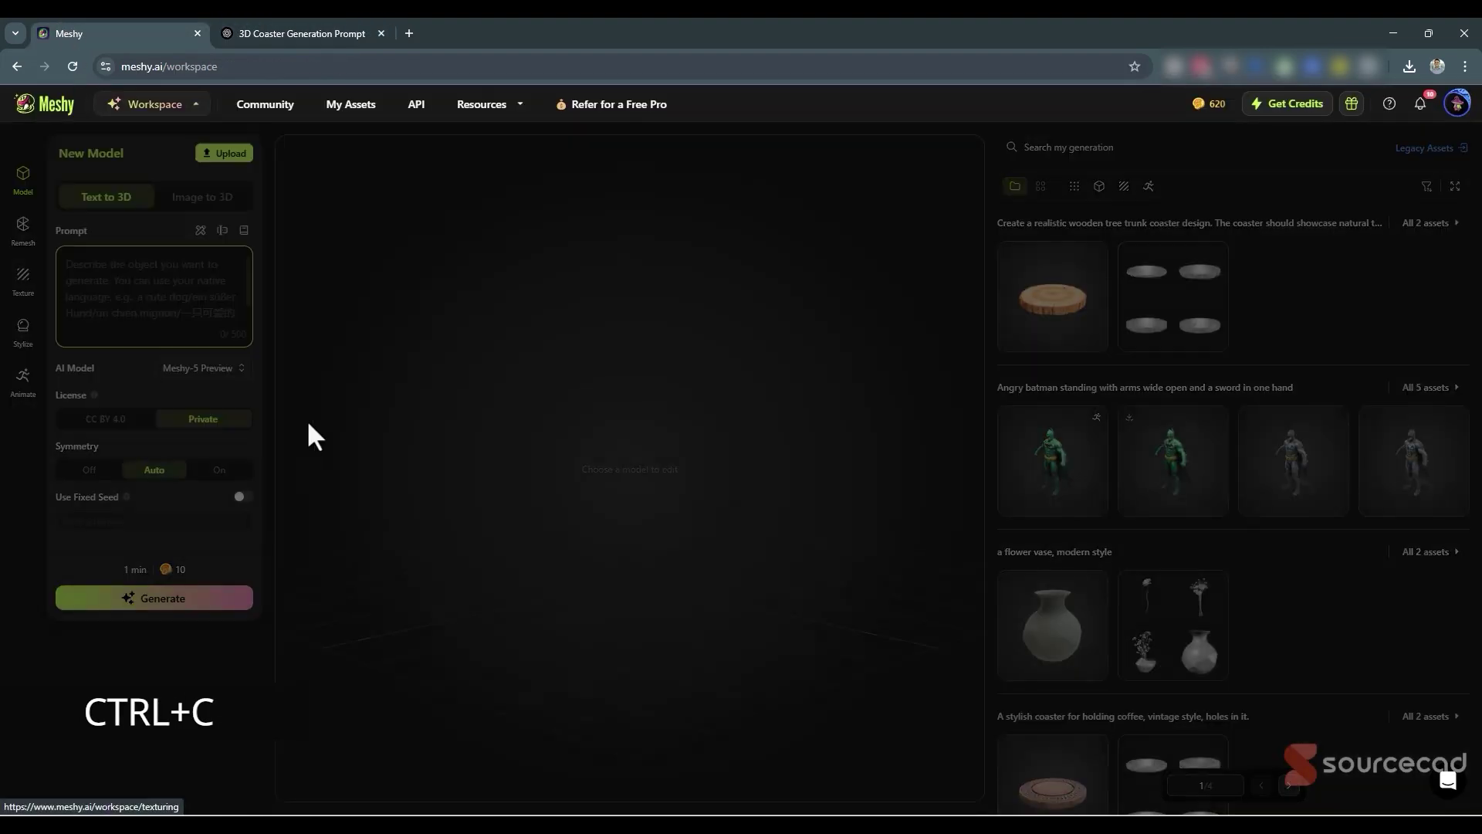
- Paste the tree-trunk coaster prompt into the Text to 3D prompt, keeping Meshy-5 Preview
click(178, 301)
key(ctrl+v)
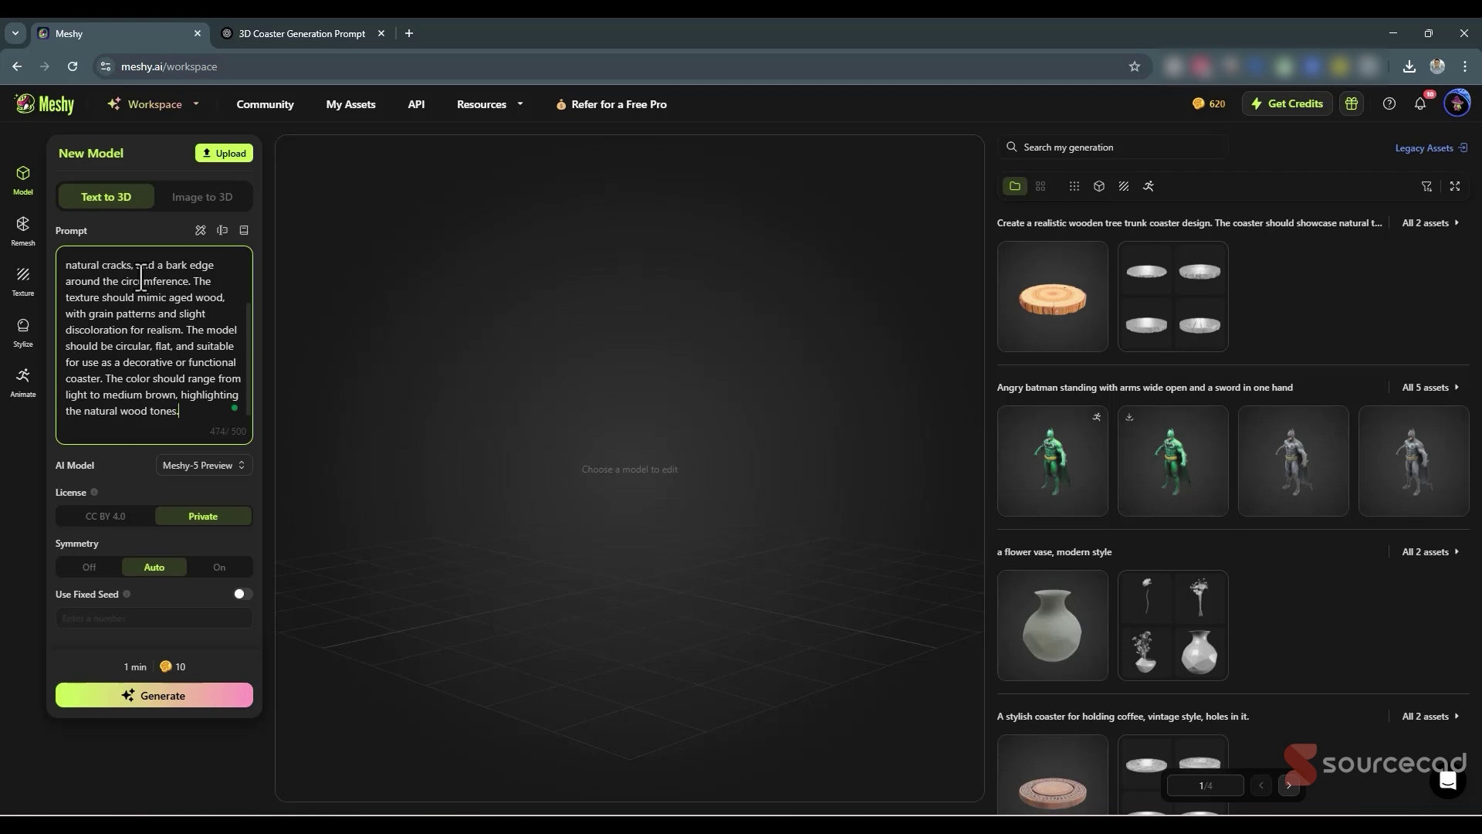
click(239, 464)
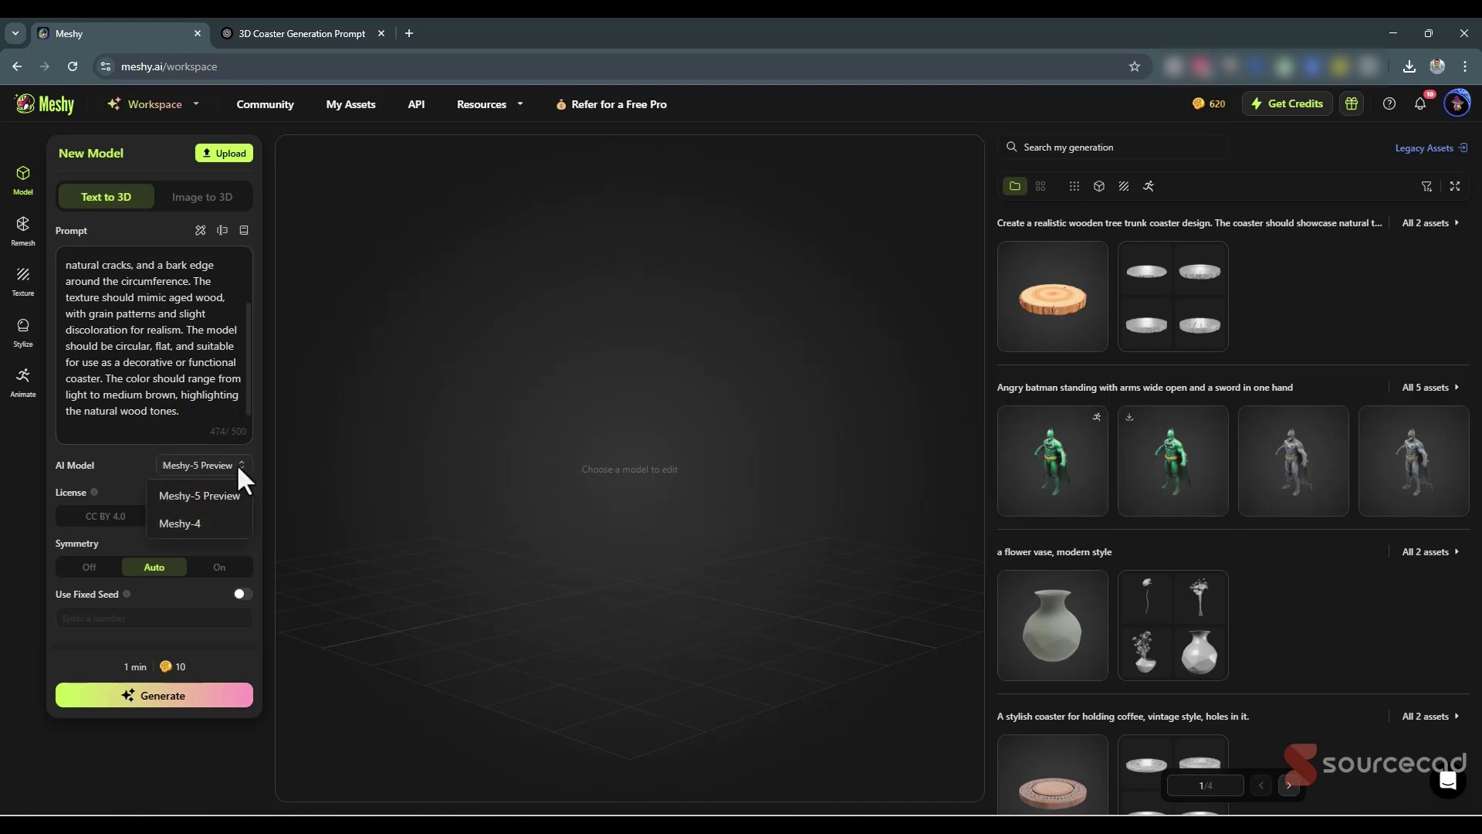
click(124, 494)
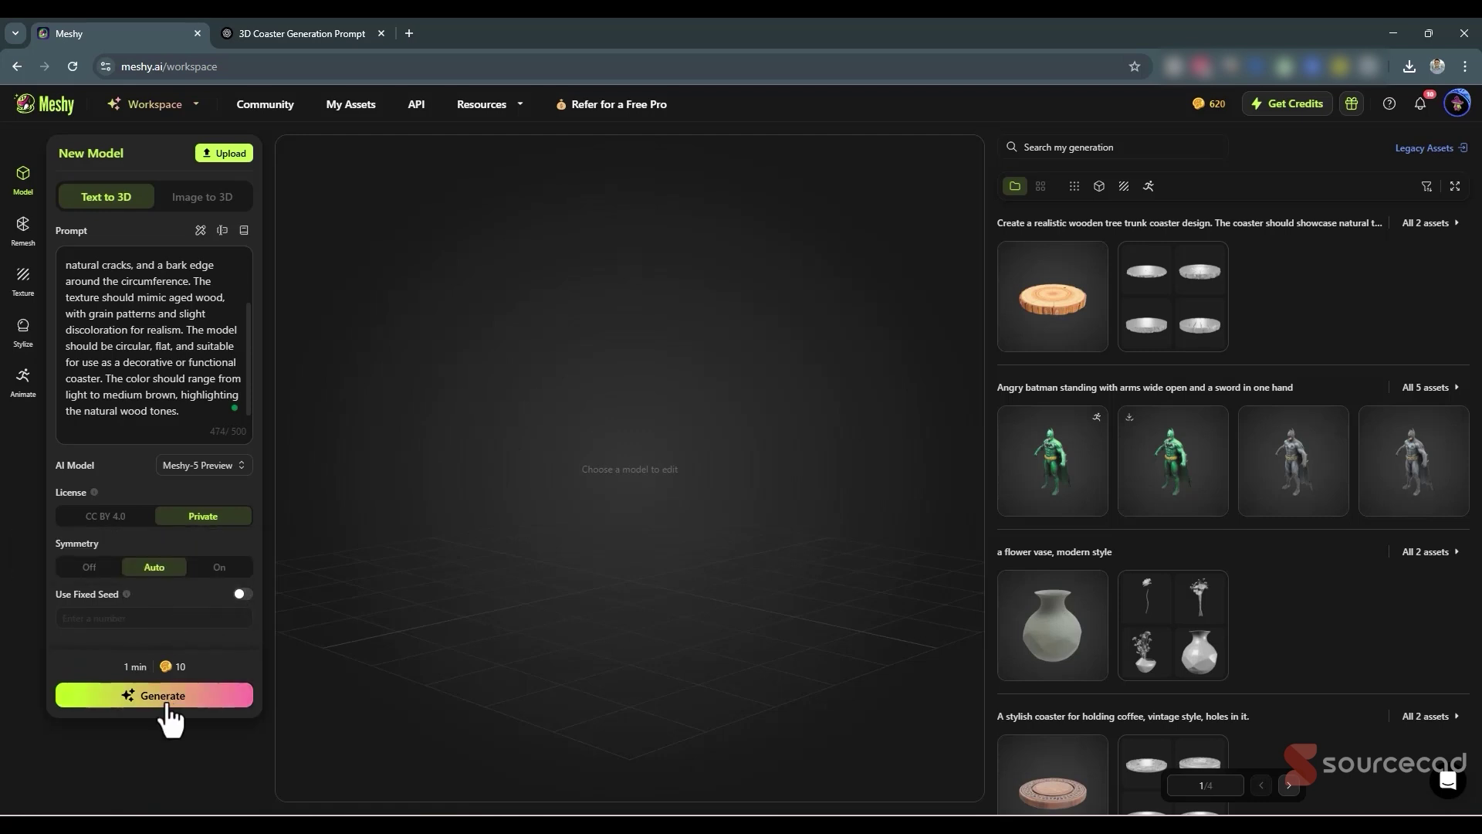
- Generate coaster drafts, then use Free Retry to get a new set of four
click(202, 706)
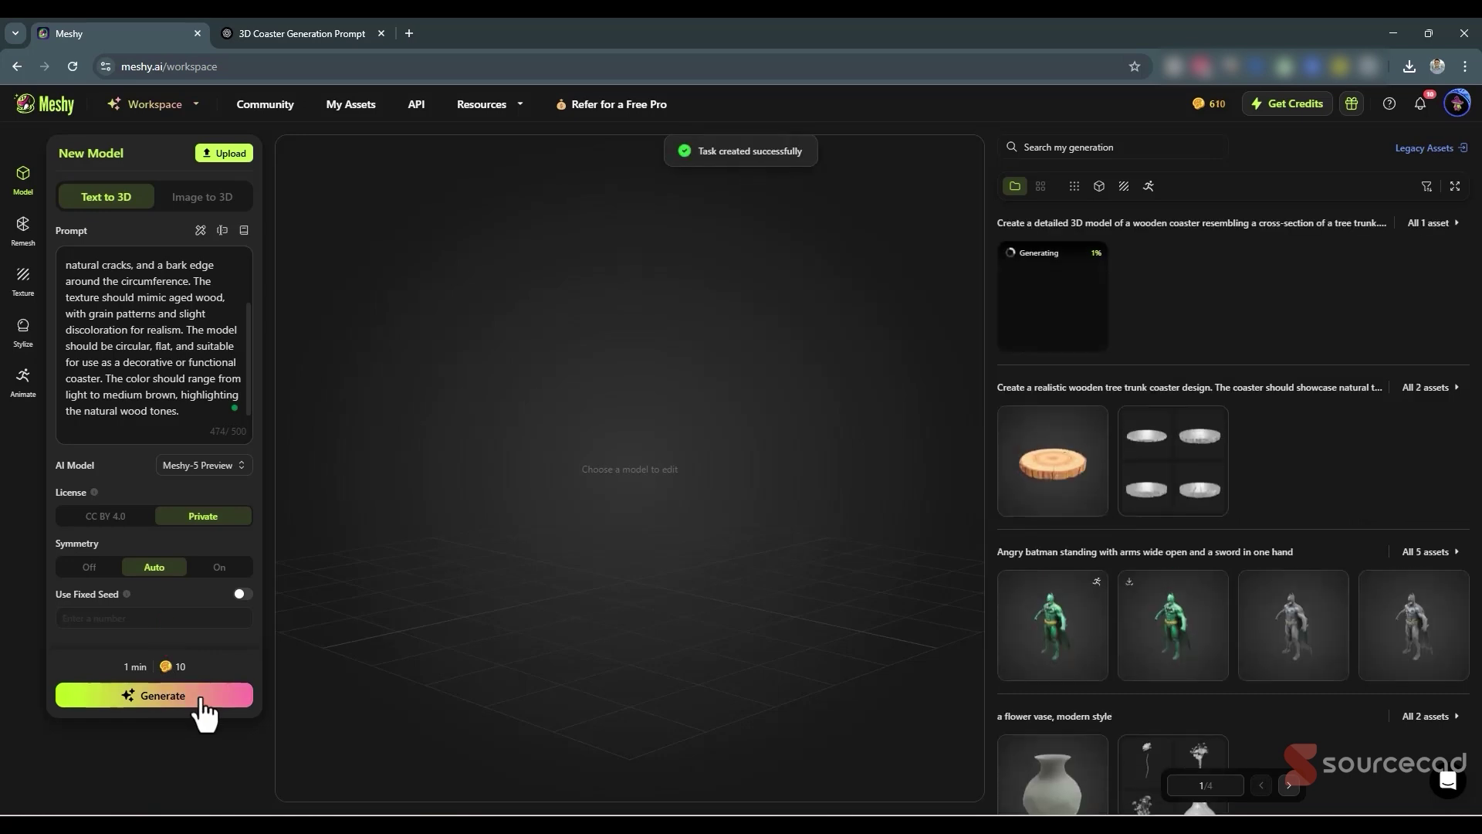
click(1045, 312)
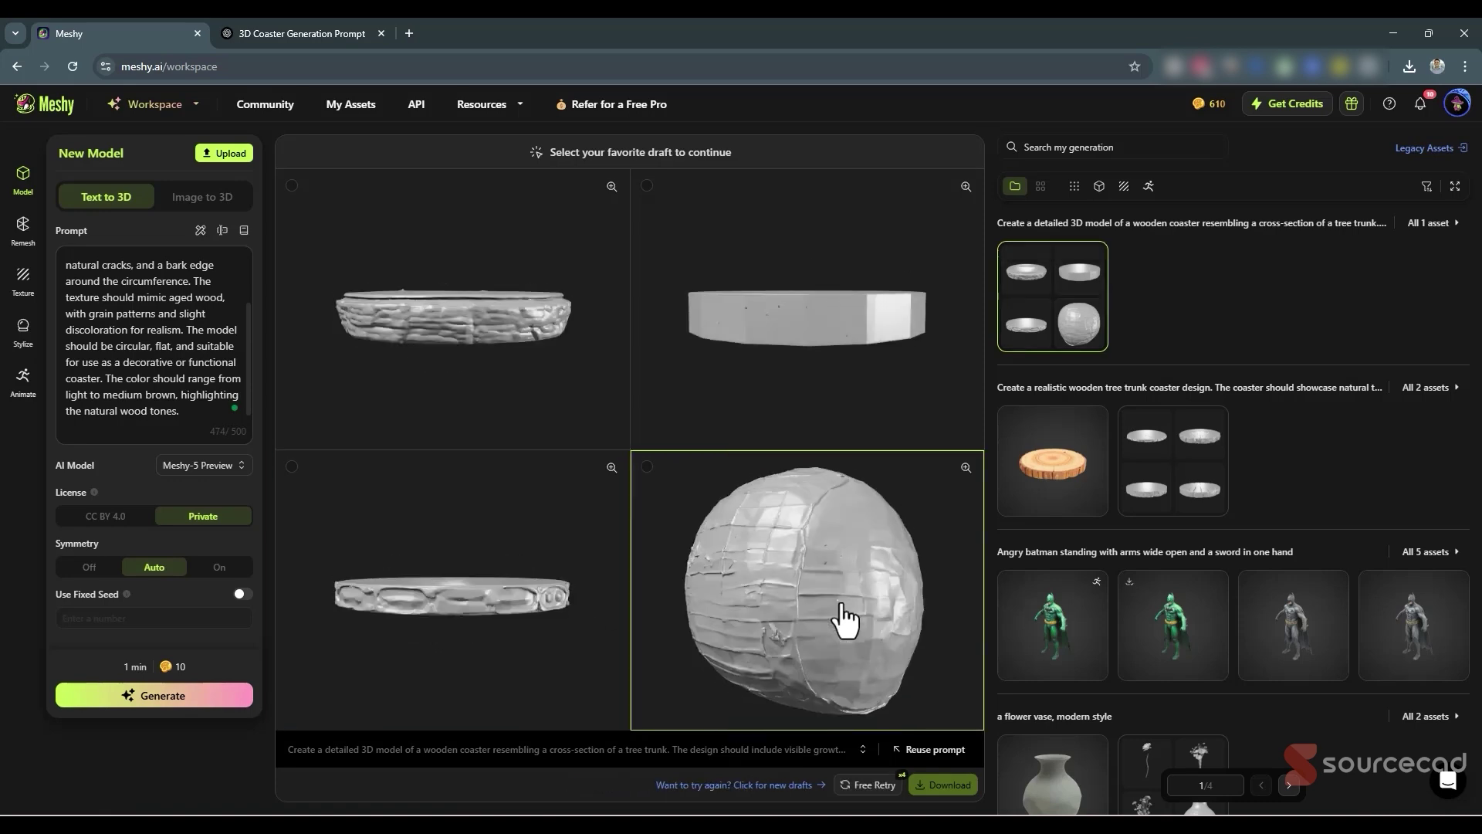
click(876, 789)
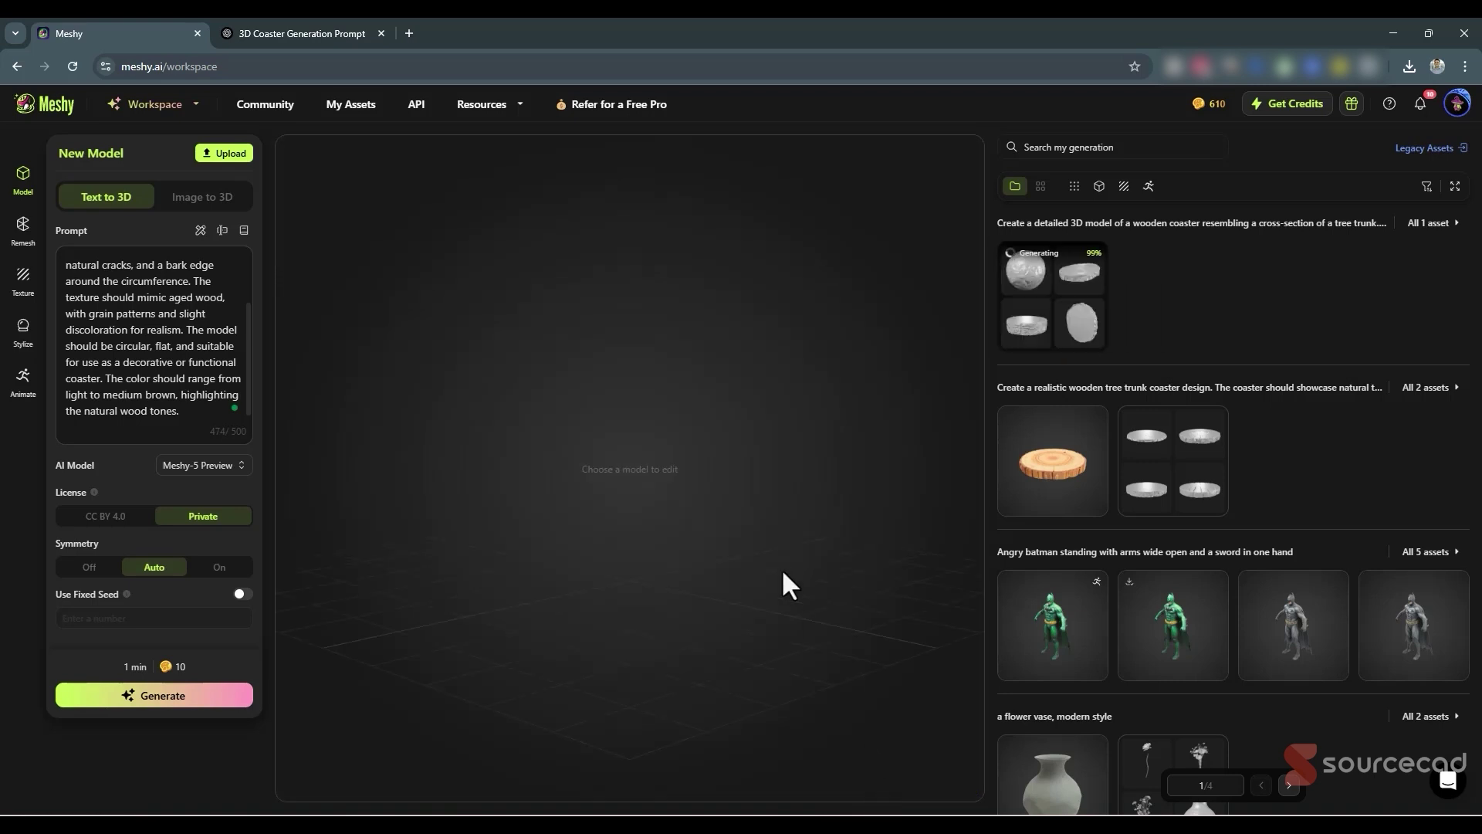
click(1059, 282)
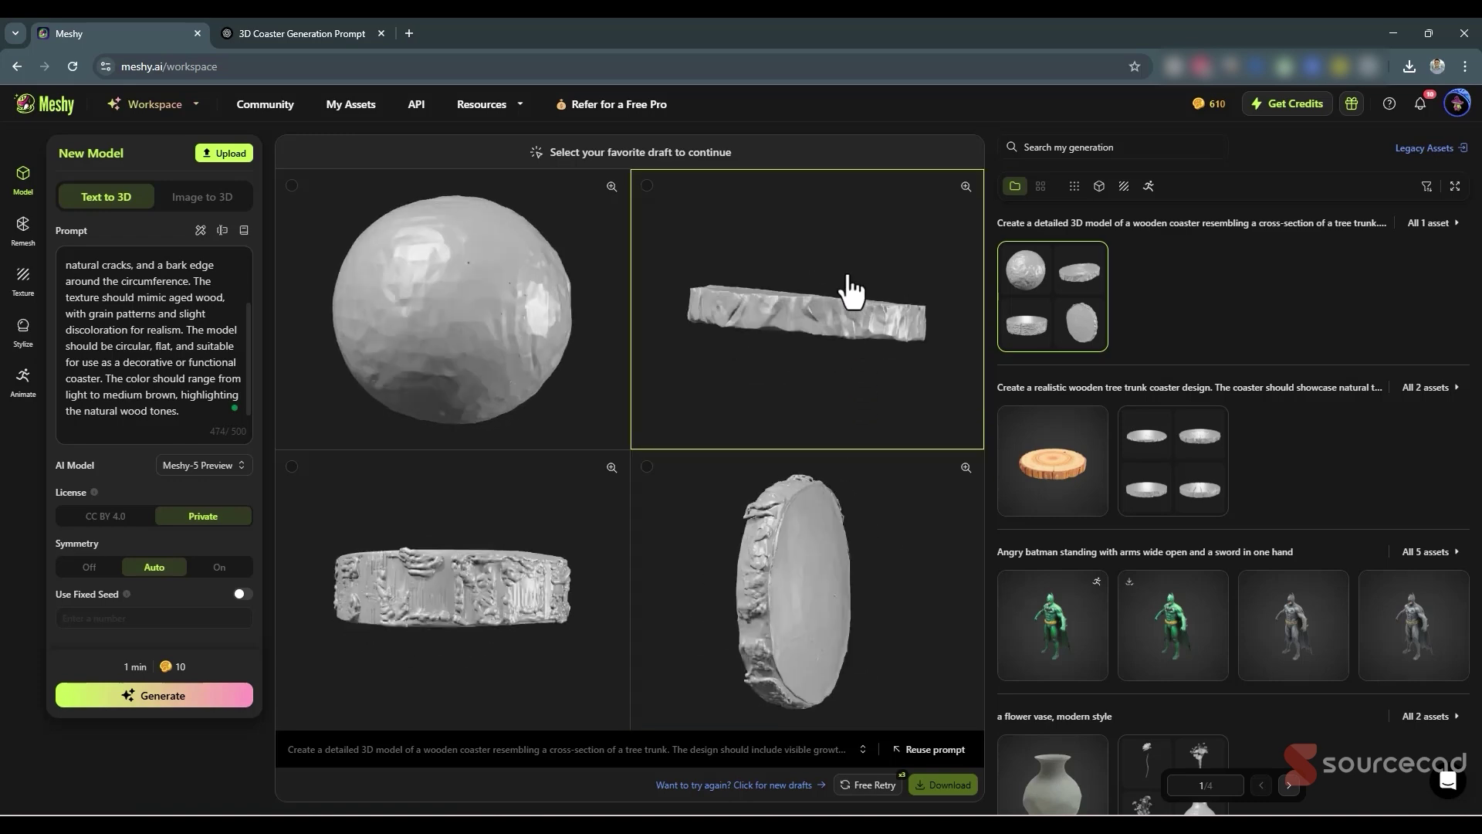
- Refine the flat top-right draft with texture, Fixed 10K and Quad topology
click(815, 285)
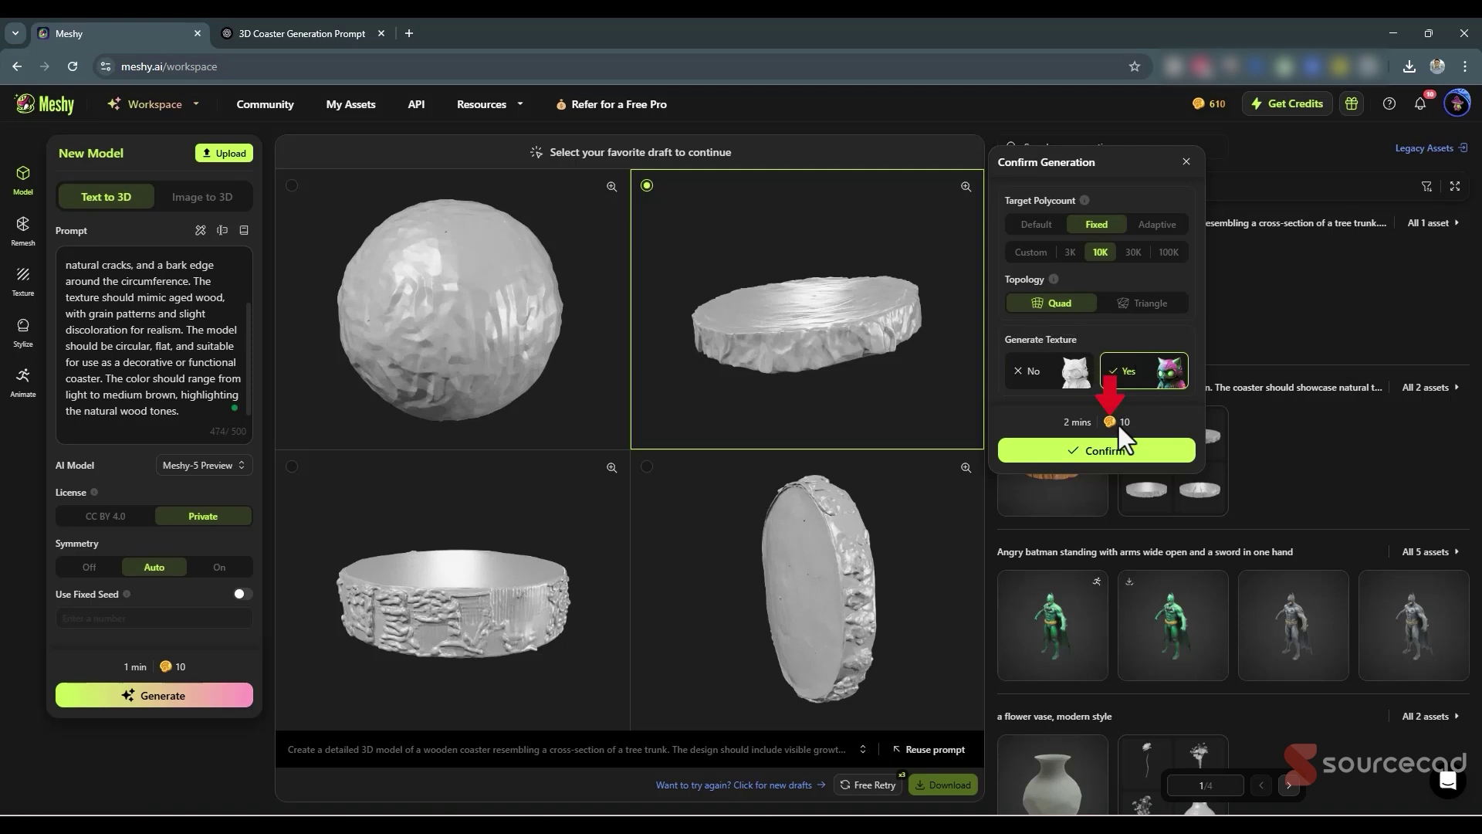
click(1112, 457)
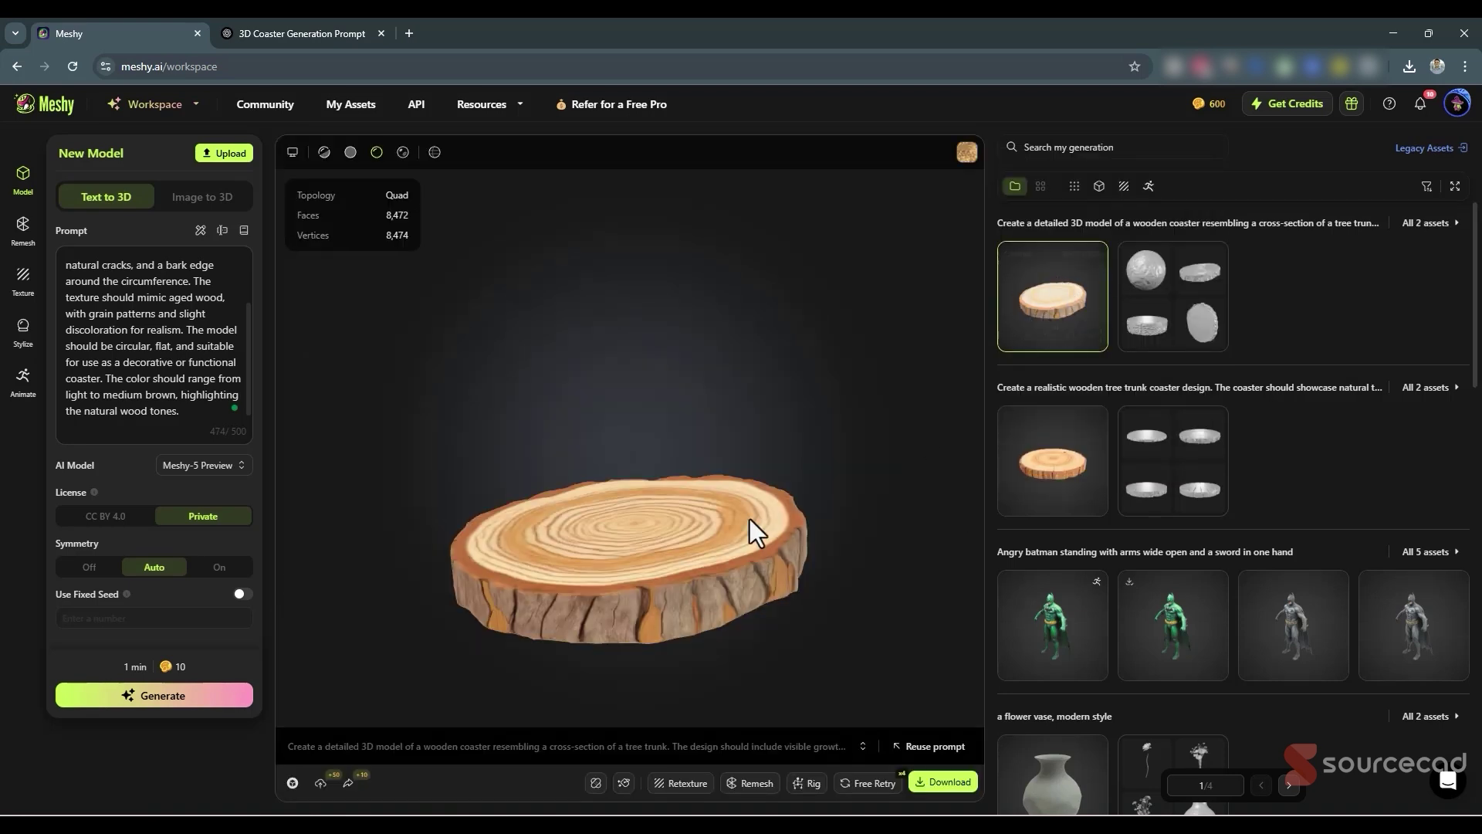
drag(661, 517, 707, 387)
drag(795, 297, 600, 542)
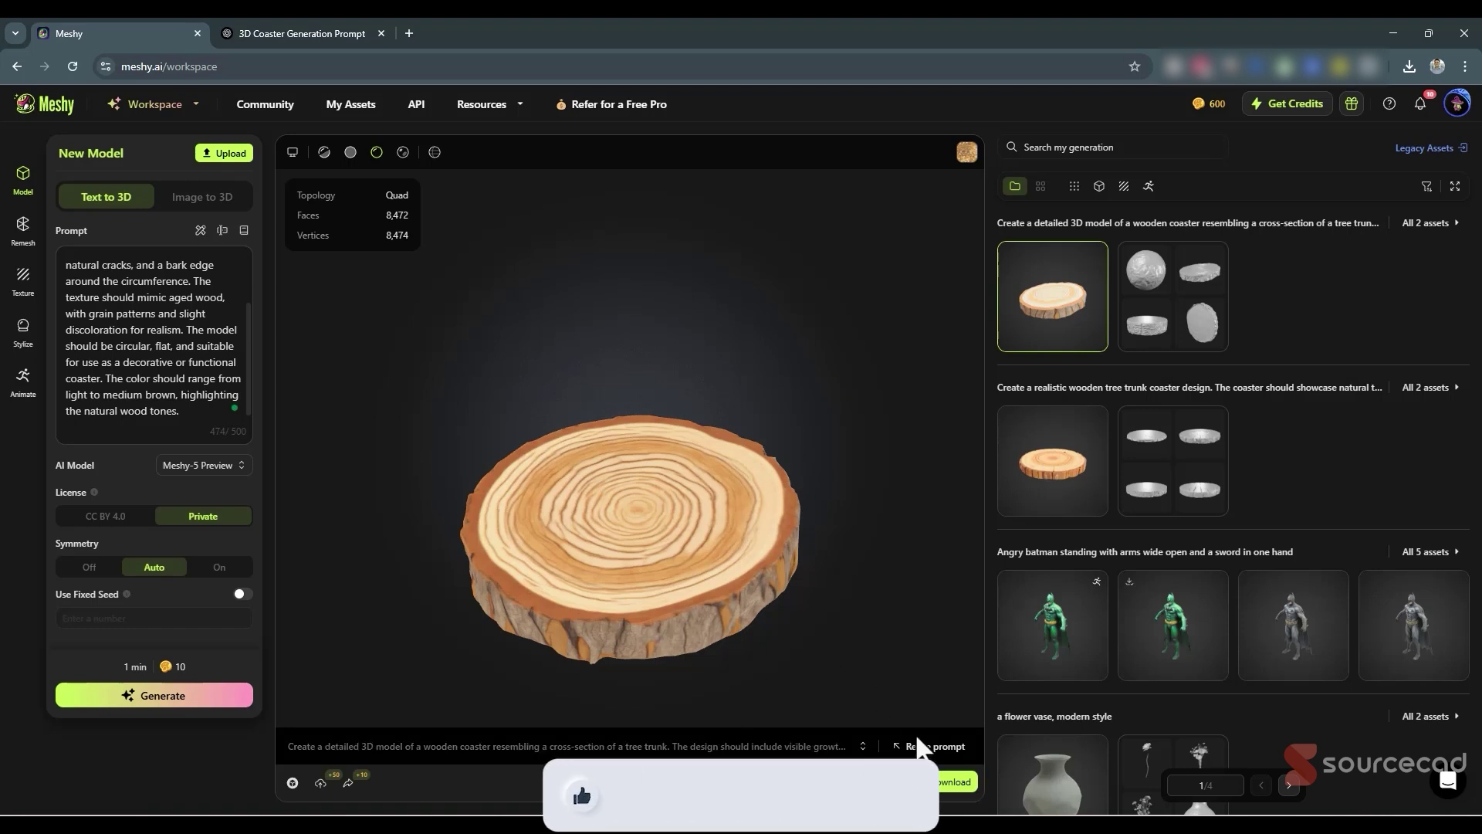
click(955, 782)
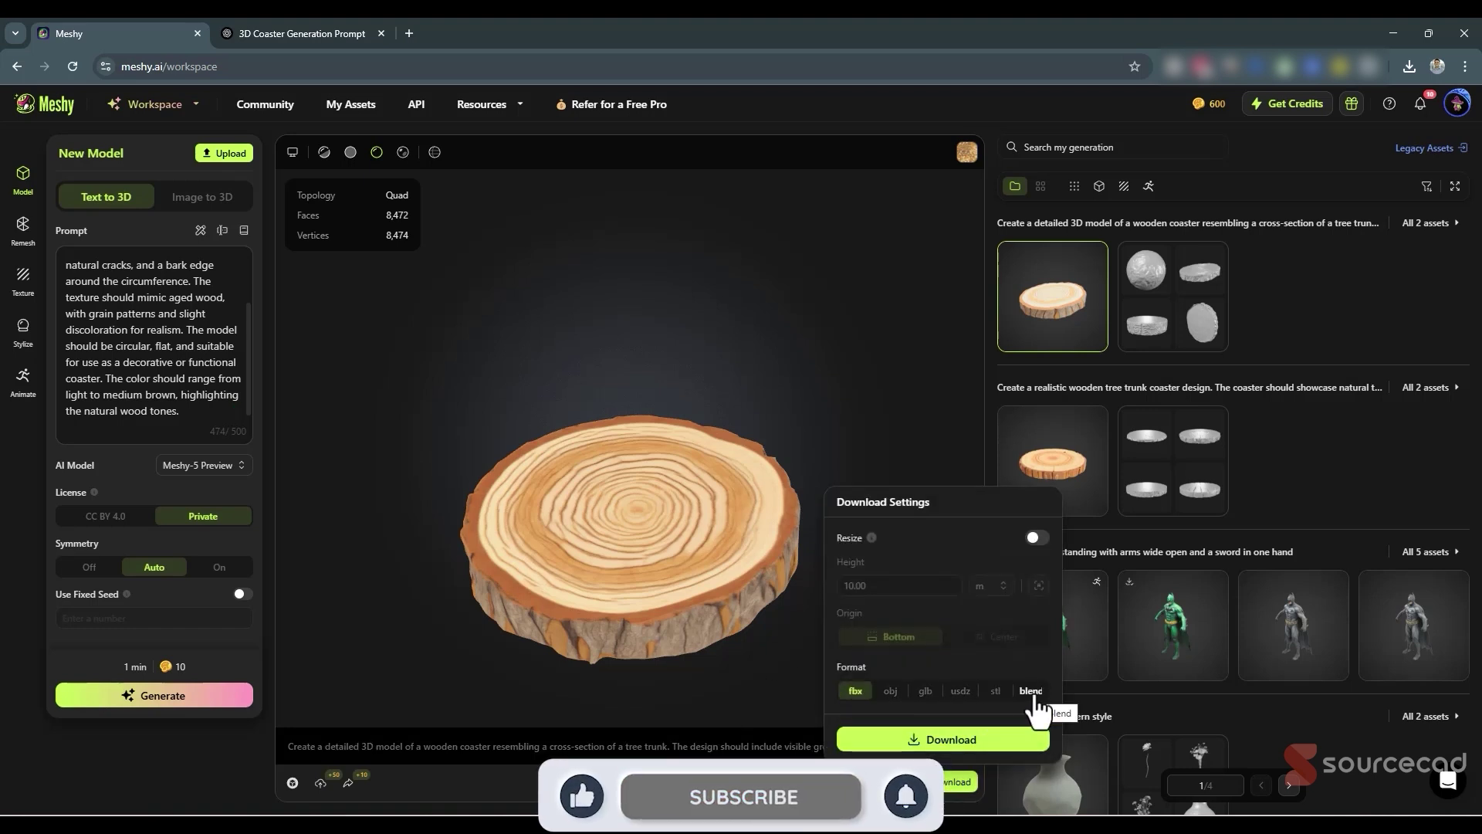
- Download the textured coaster model from Meshy as an STL file
click(996, 690)
click(974, 741)
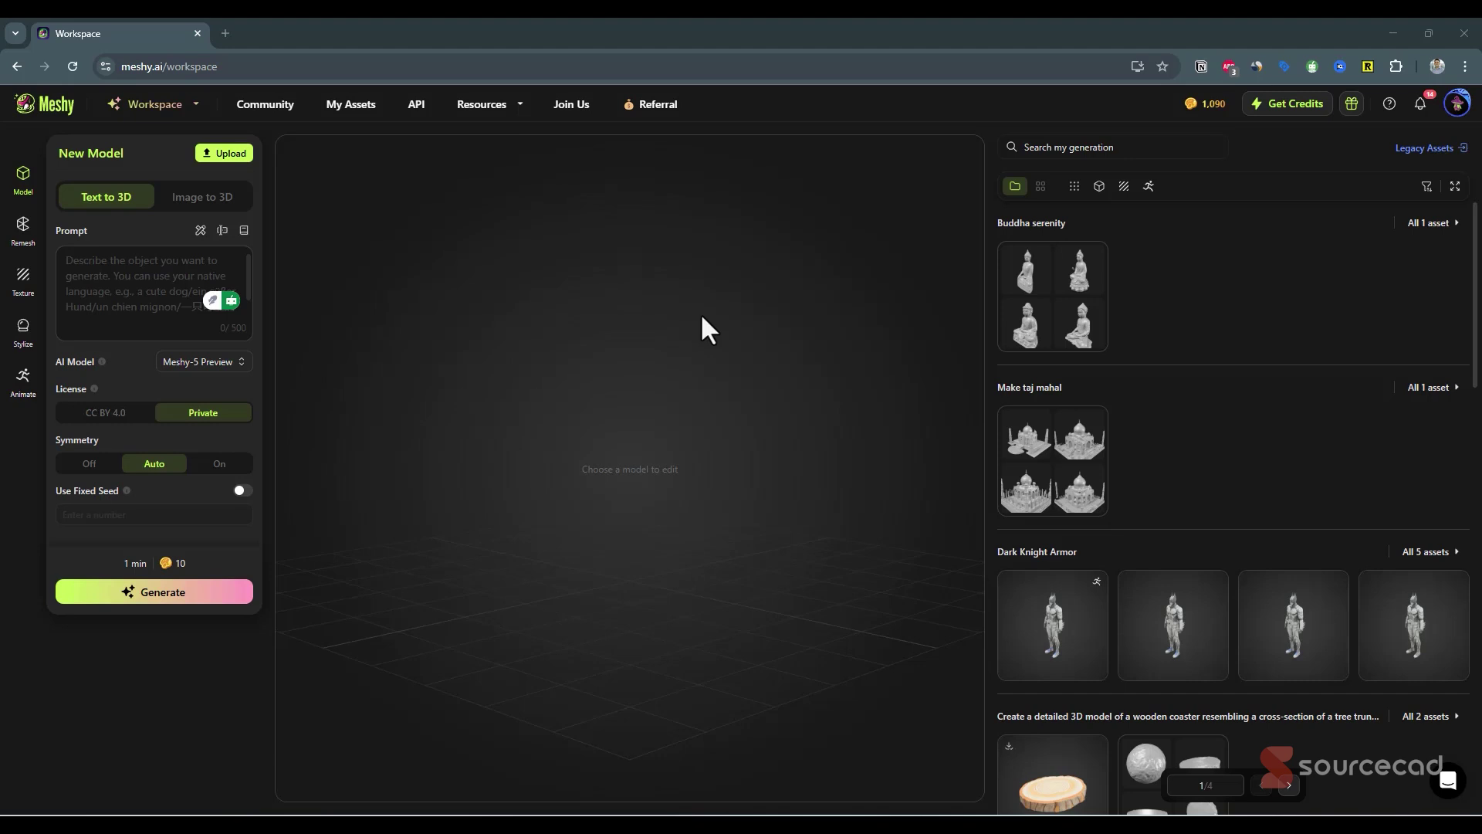
- Paste 'Buddha serenity' into the prompt and search Google for it
click(188, 278)
text(Buddha serenity)
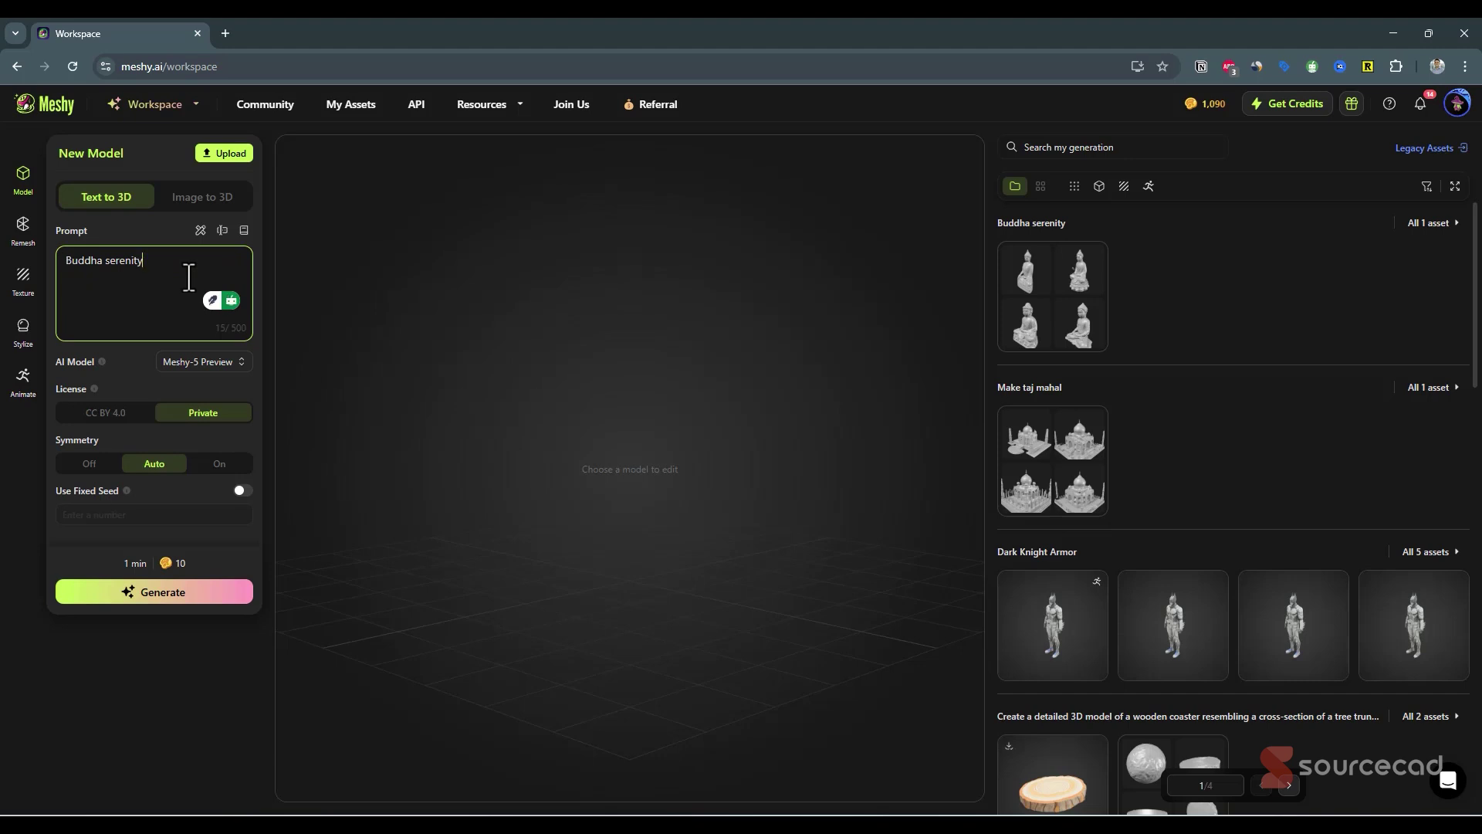
triple_click(119, 263)
right_click(107, 261)
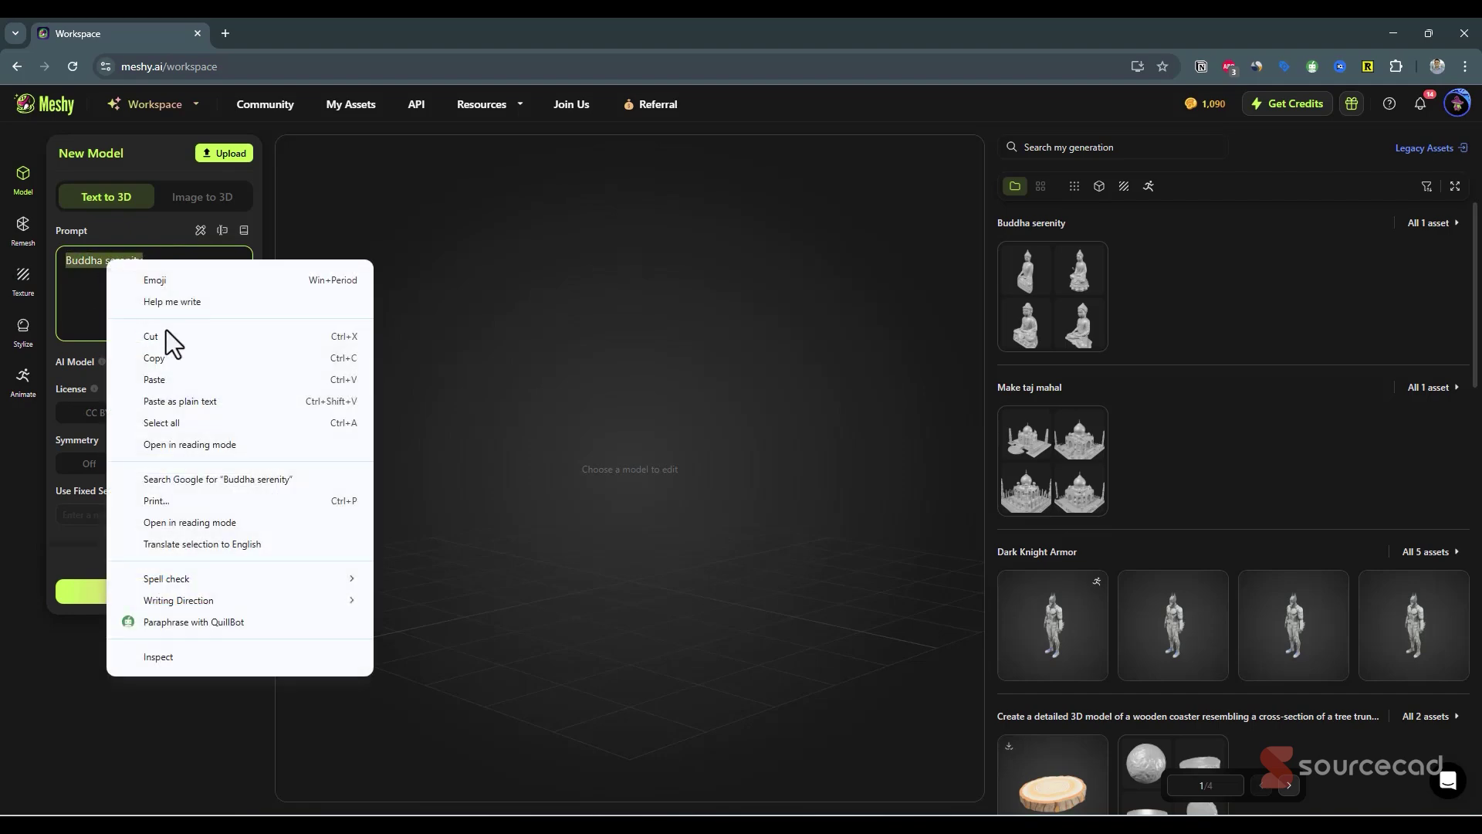
click(280, 479)
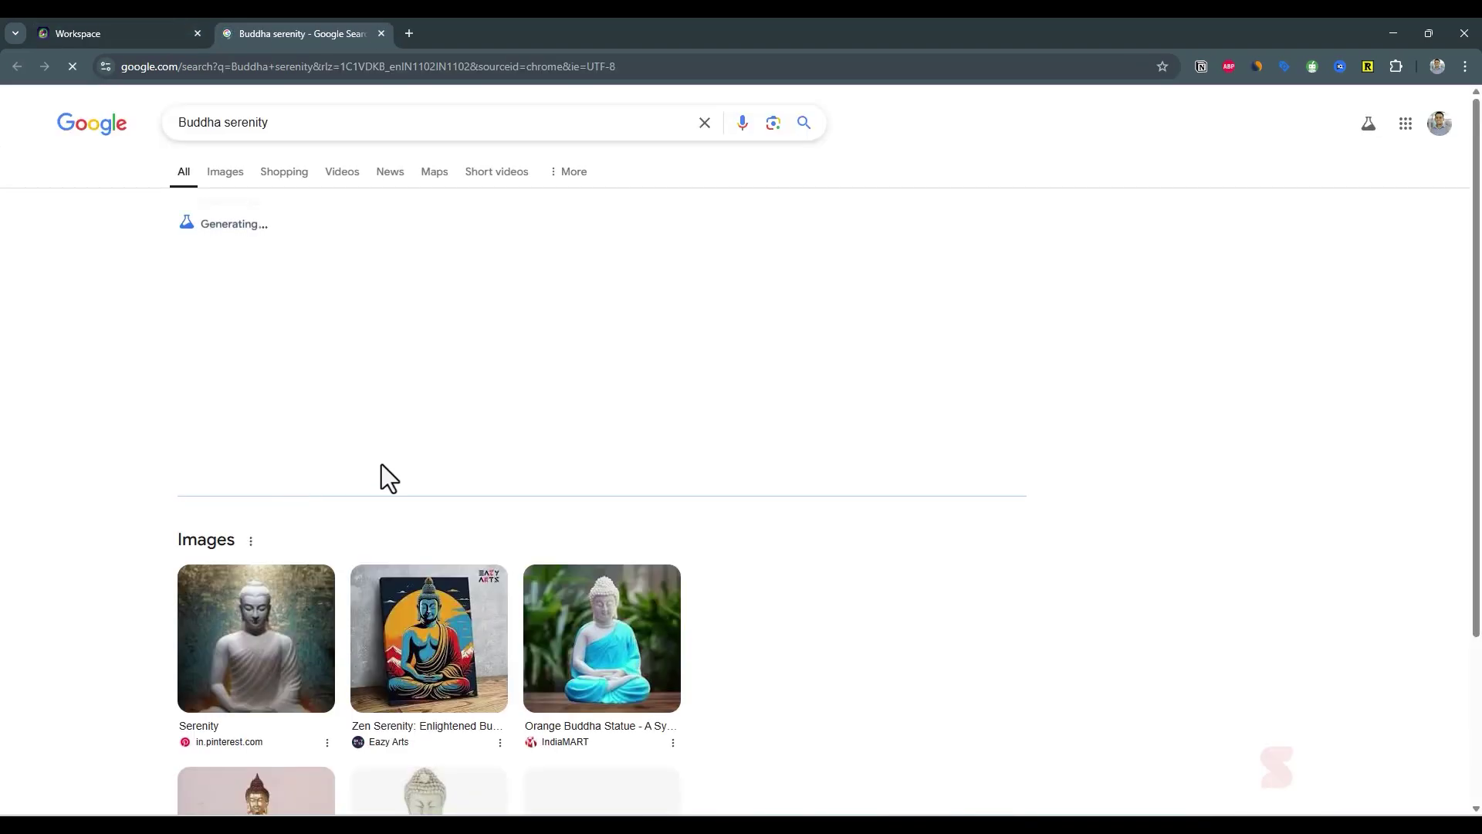
- Browse the Buddha reference images, then generate drafts from the prompt in Meshy
scroll(536, 622, down, 4)
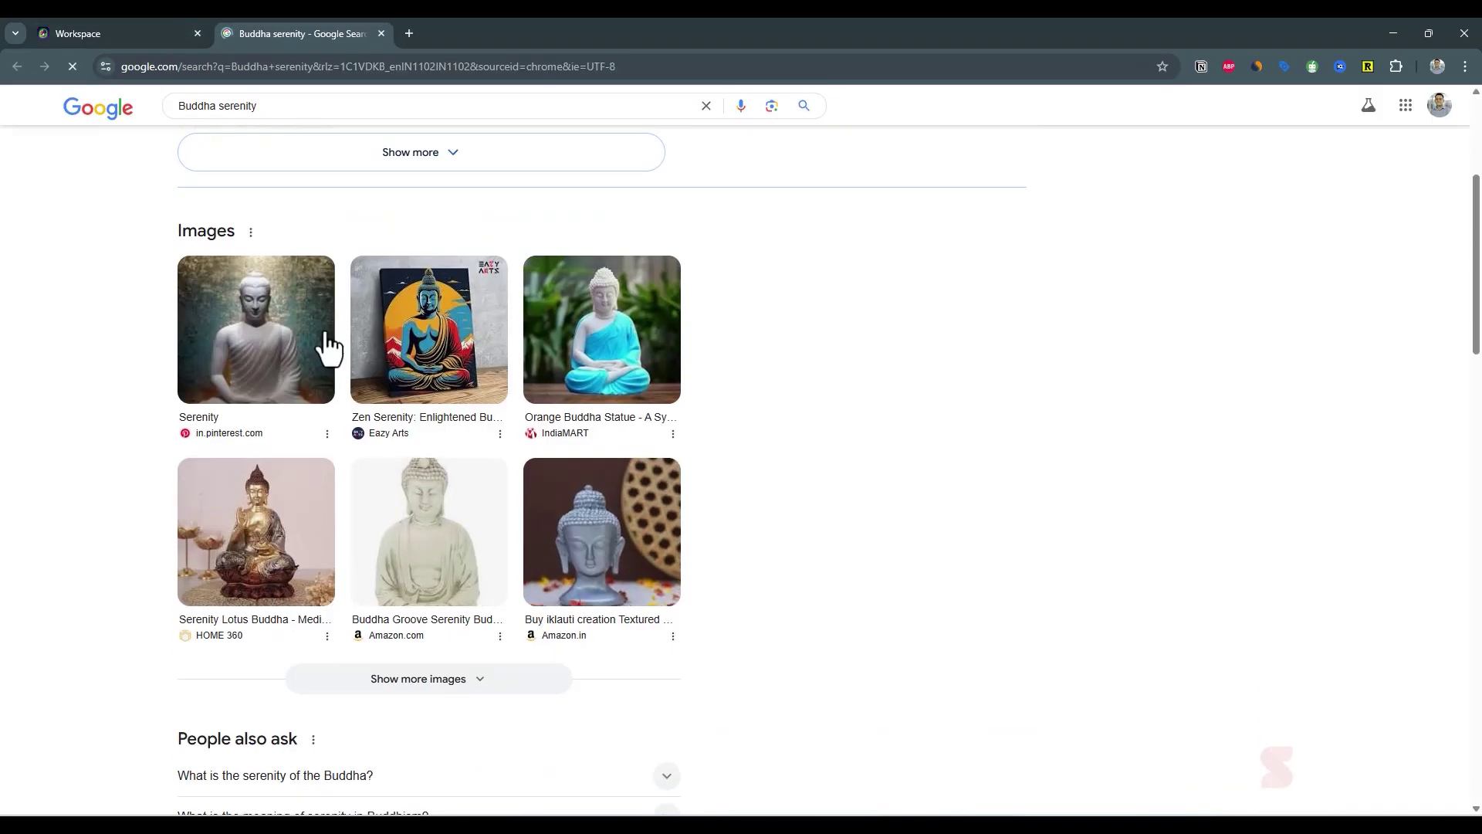
click(138, 23)
click(155, 591)
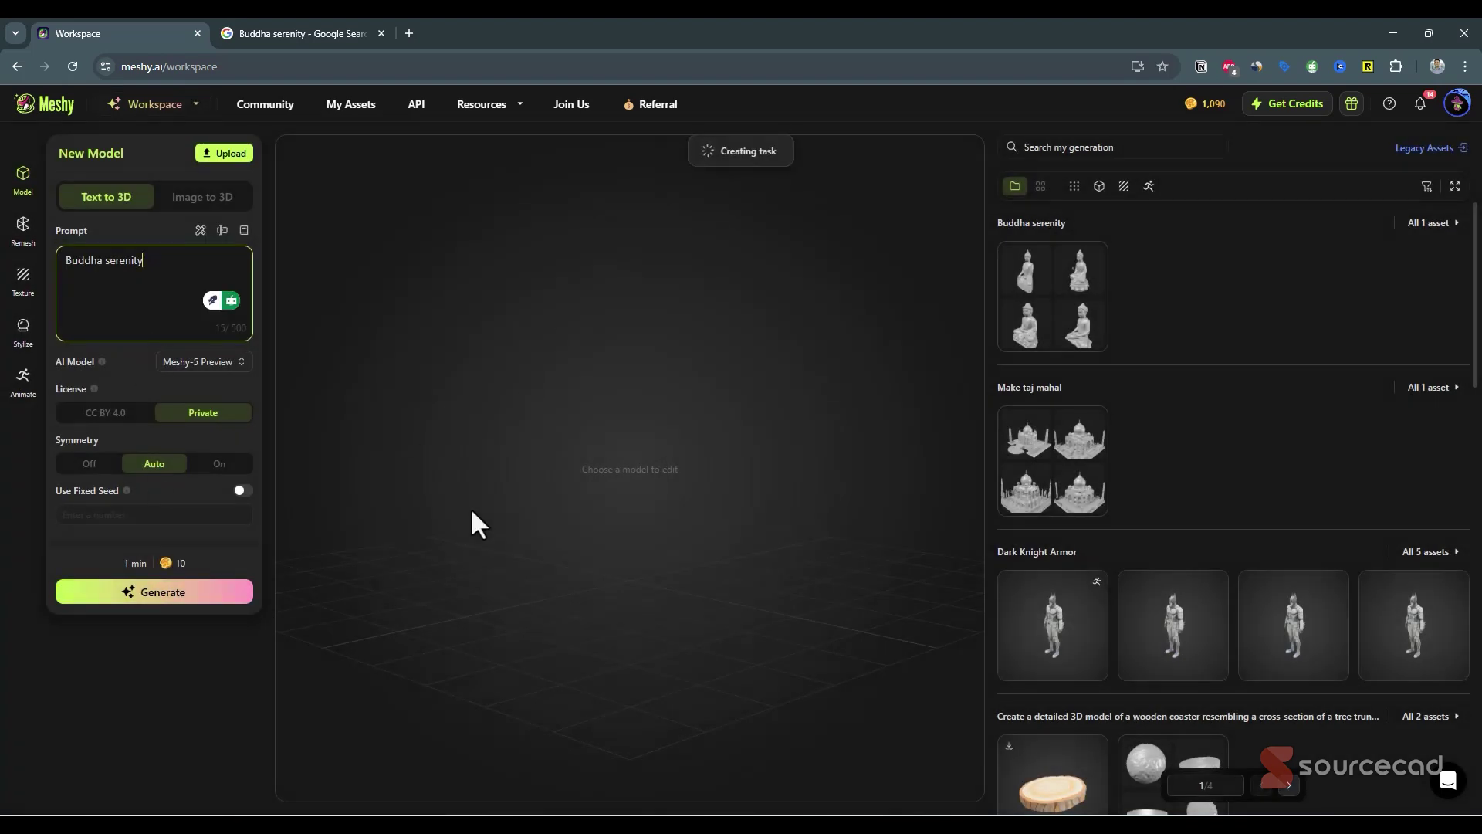
- Close the Google tab, retry the Buddha drafts, and refine the bottom-left seated Buddha as textured 10K quad
click(381, 33)
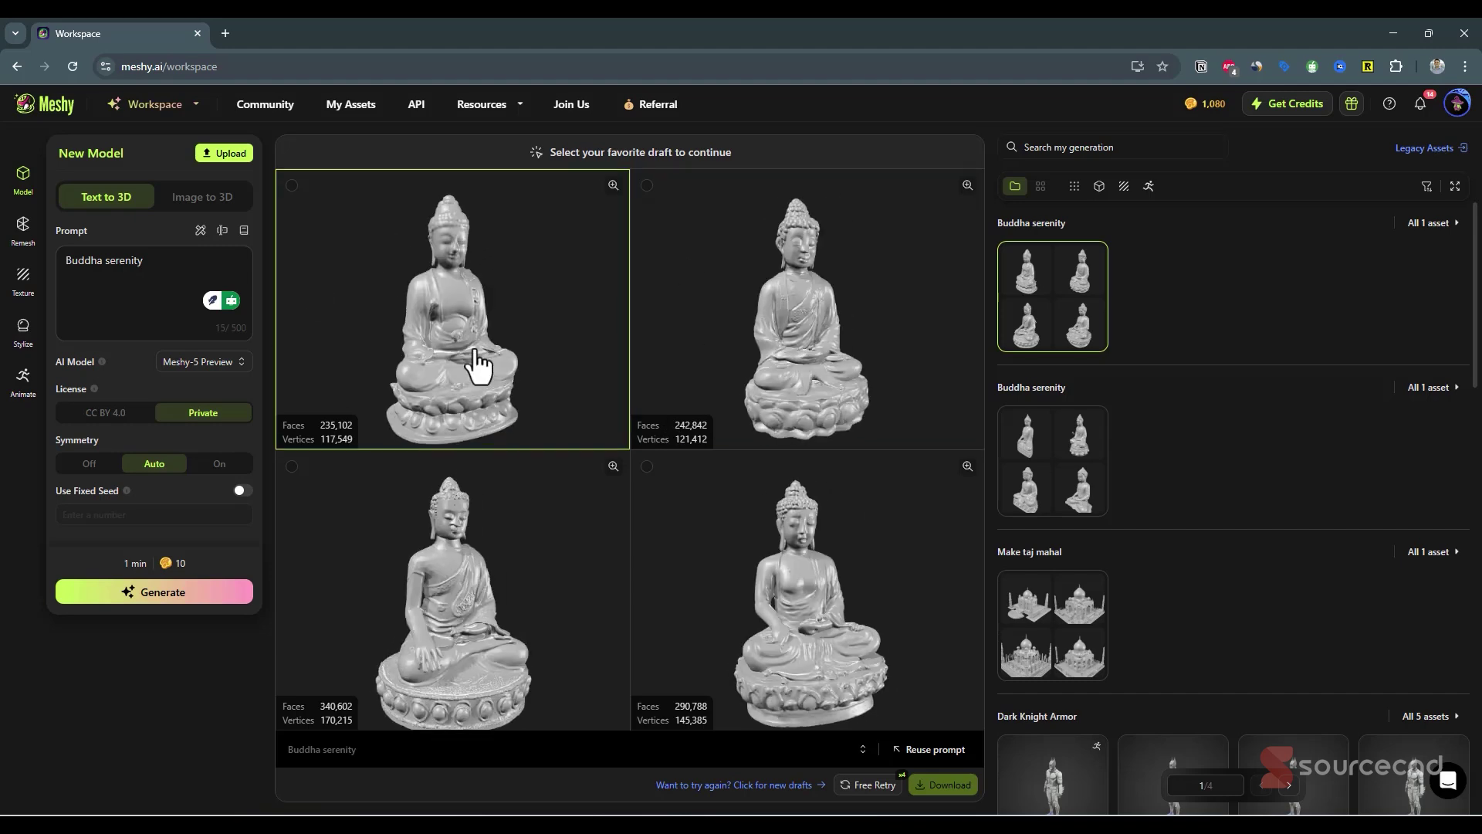
click(869, 784)
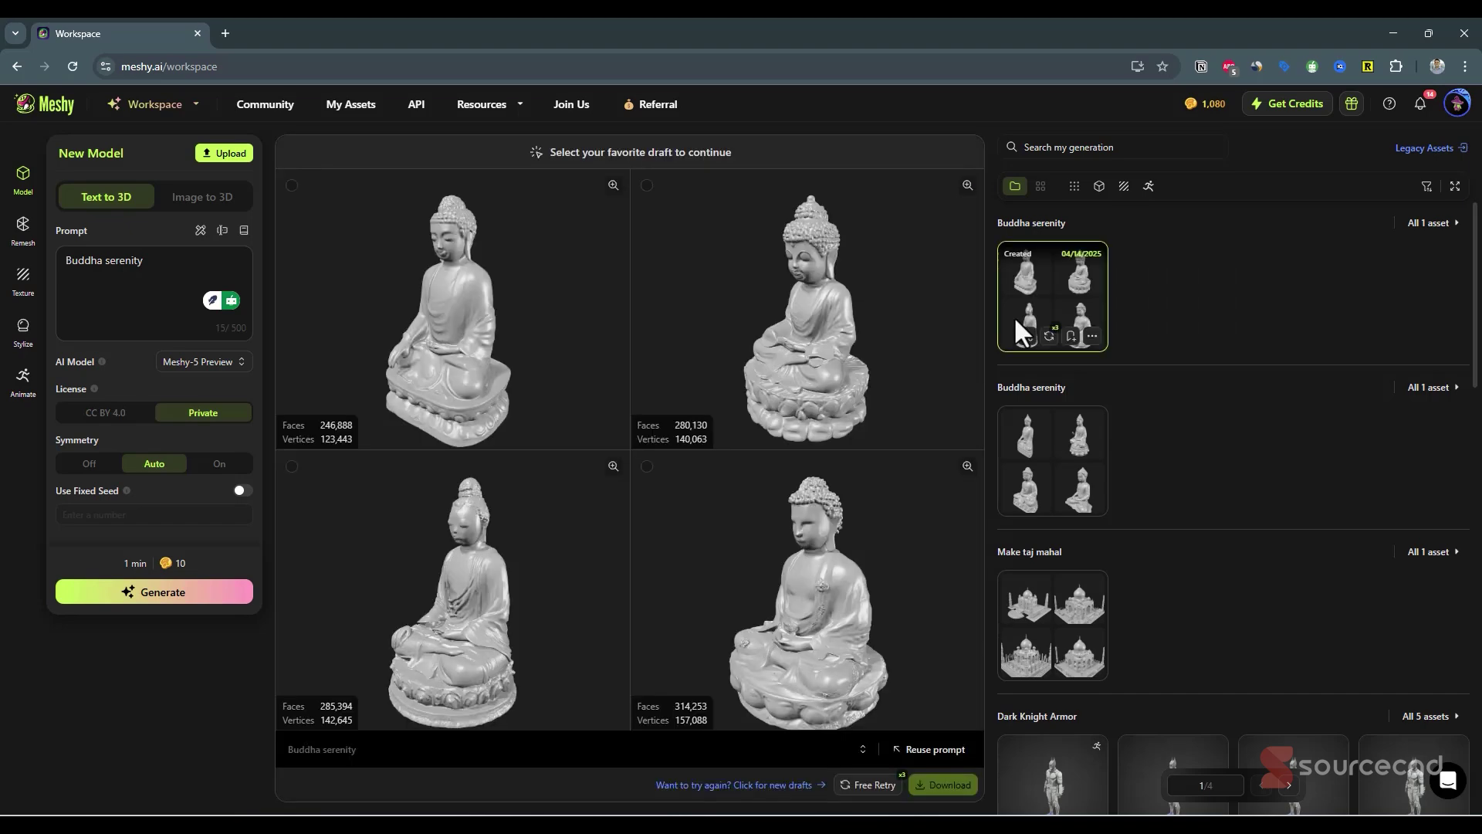
click(869, 784)
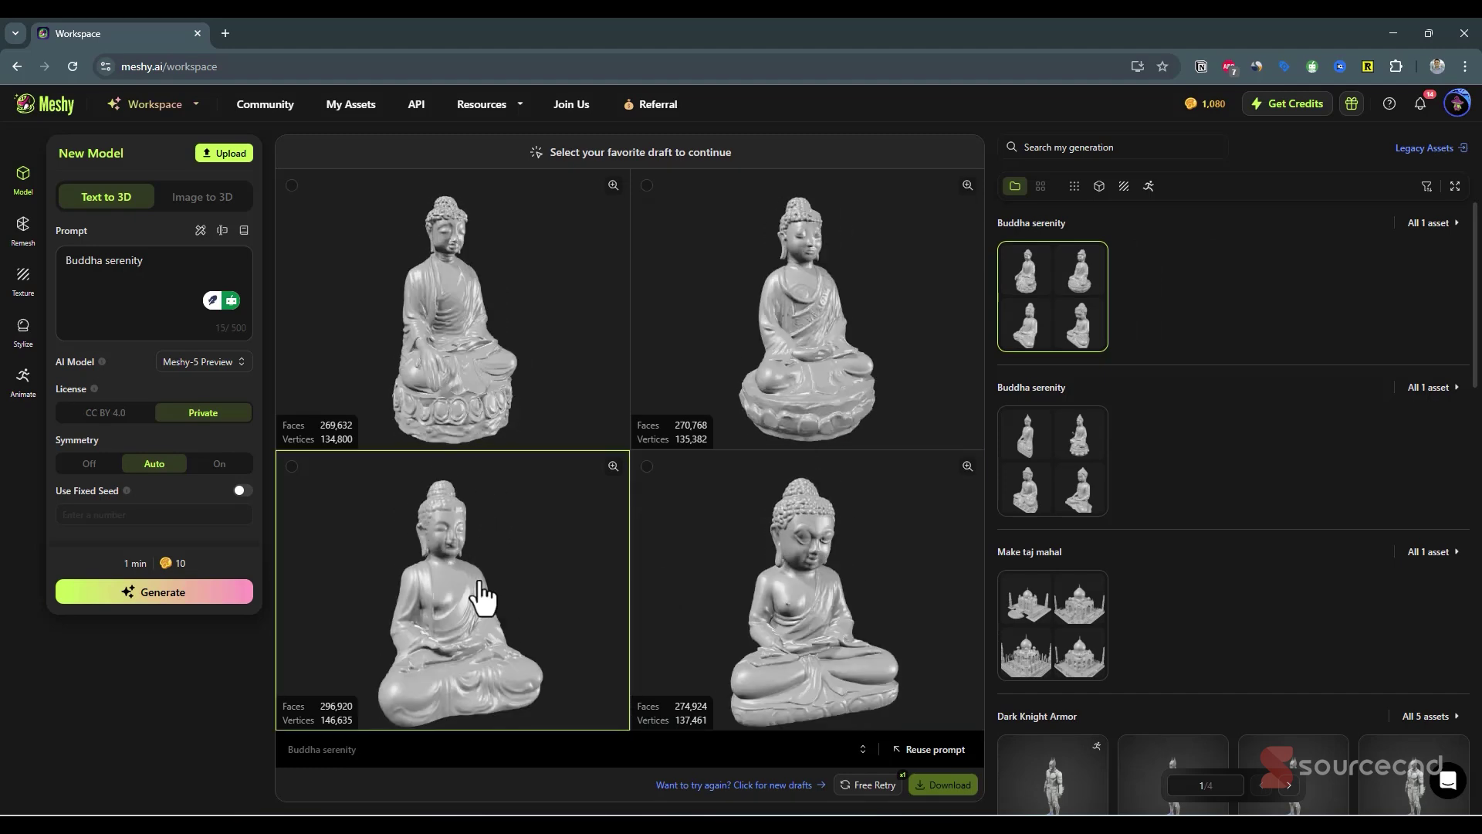
click(456, 599)
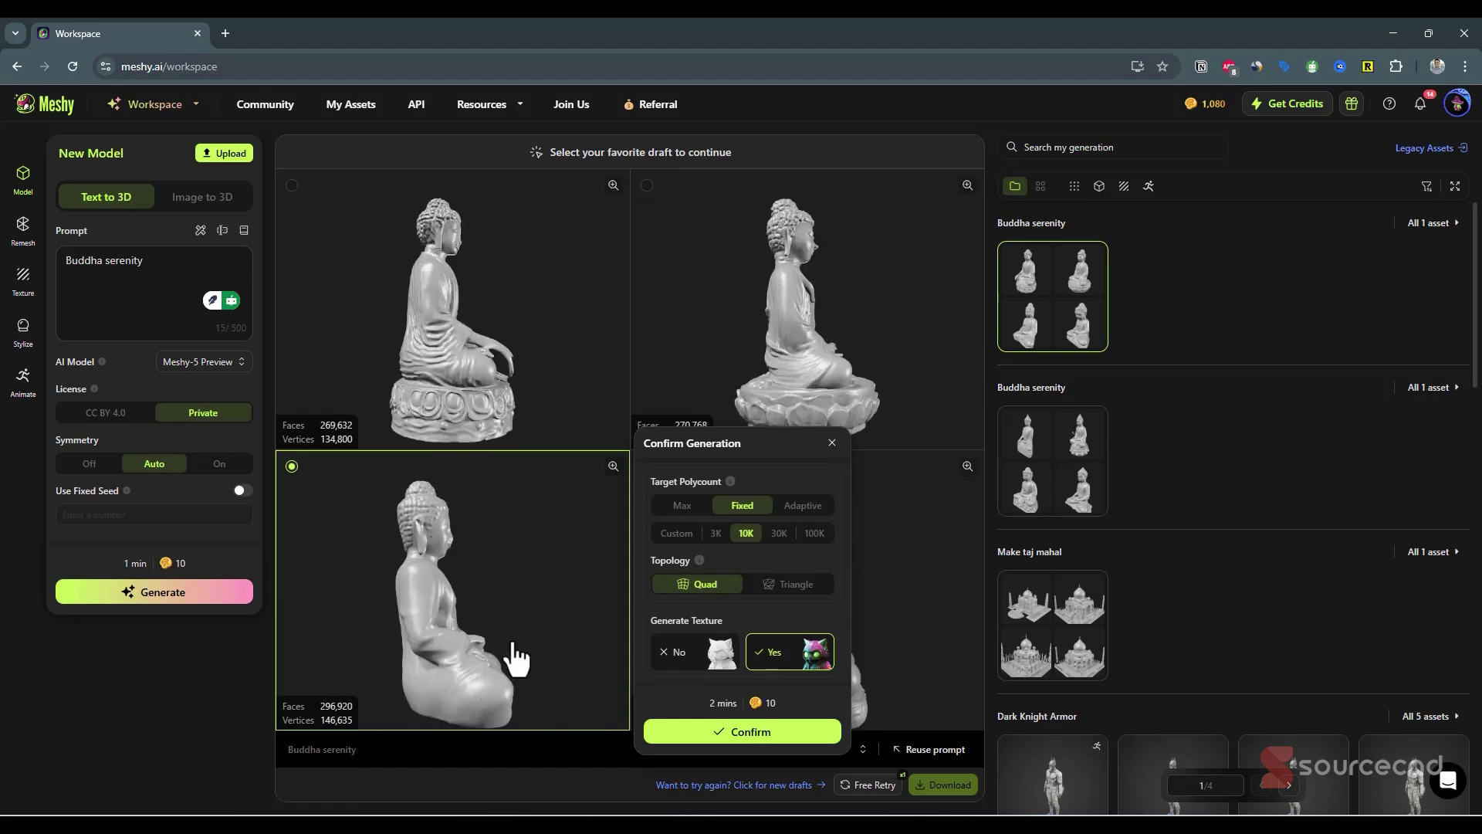
click(757, 743)
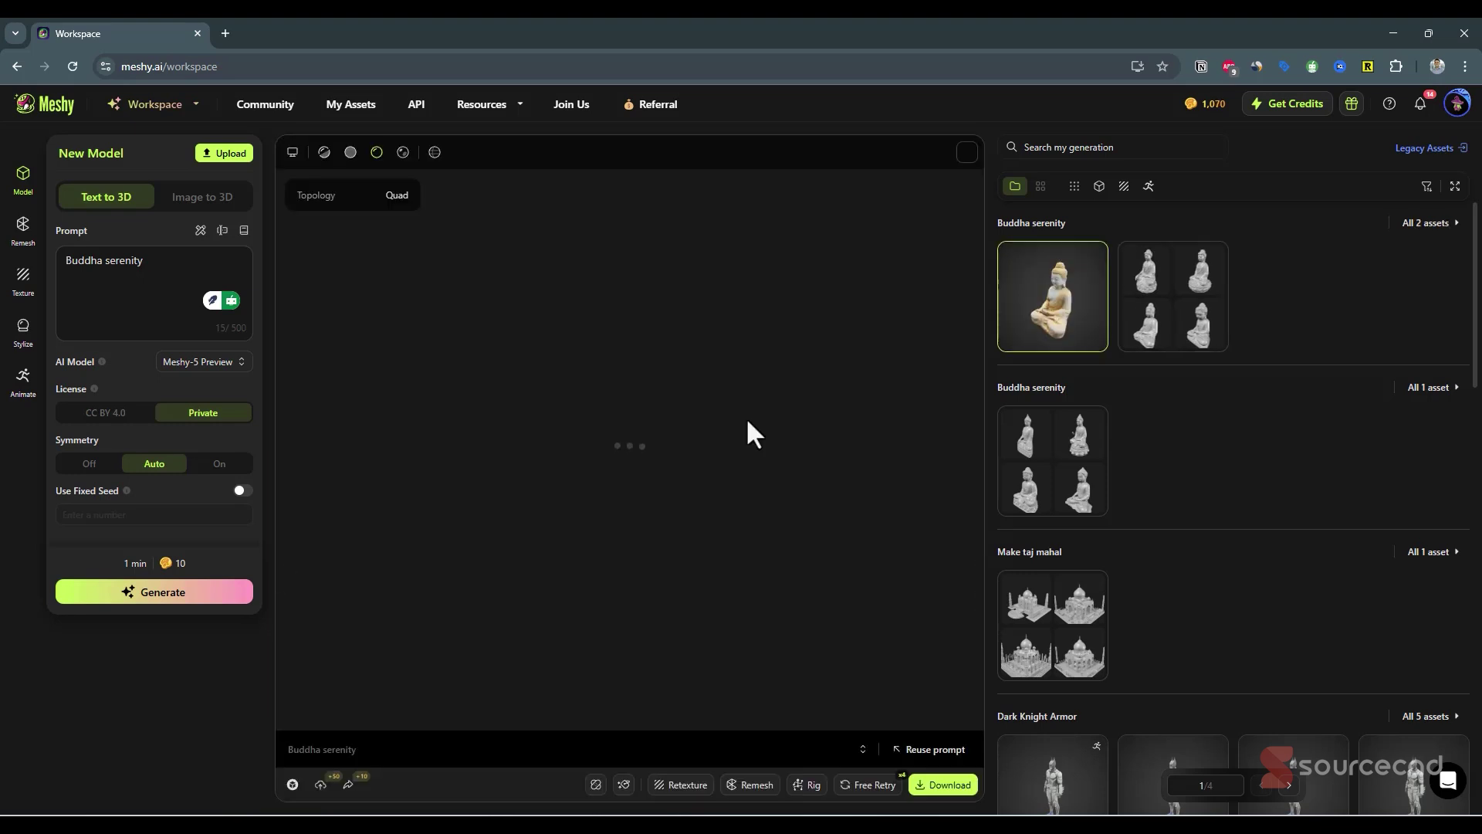
- Download the golden-robed Buddha model (9,995 faces) from Meshy as an STL file
drag(503, 456, 520, 503)
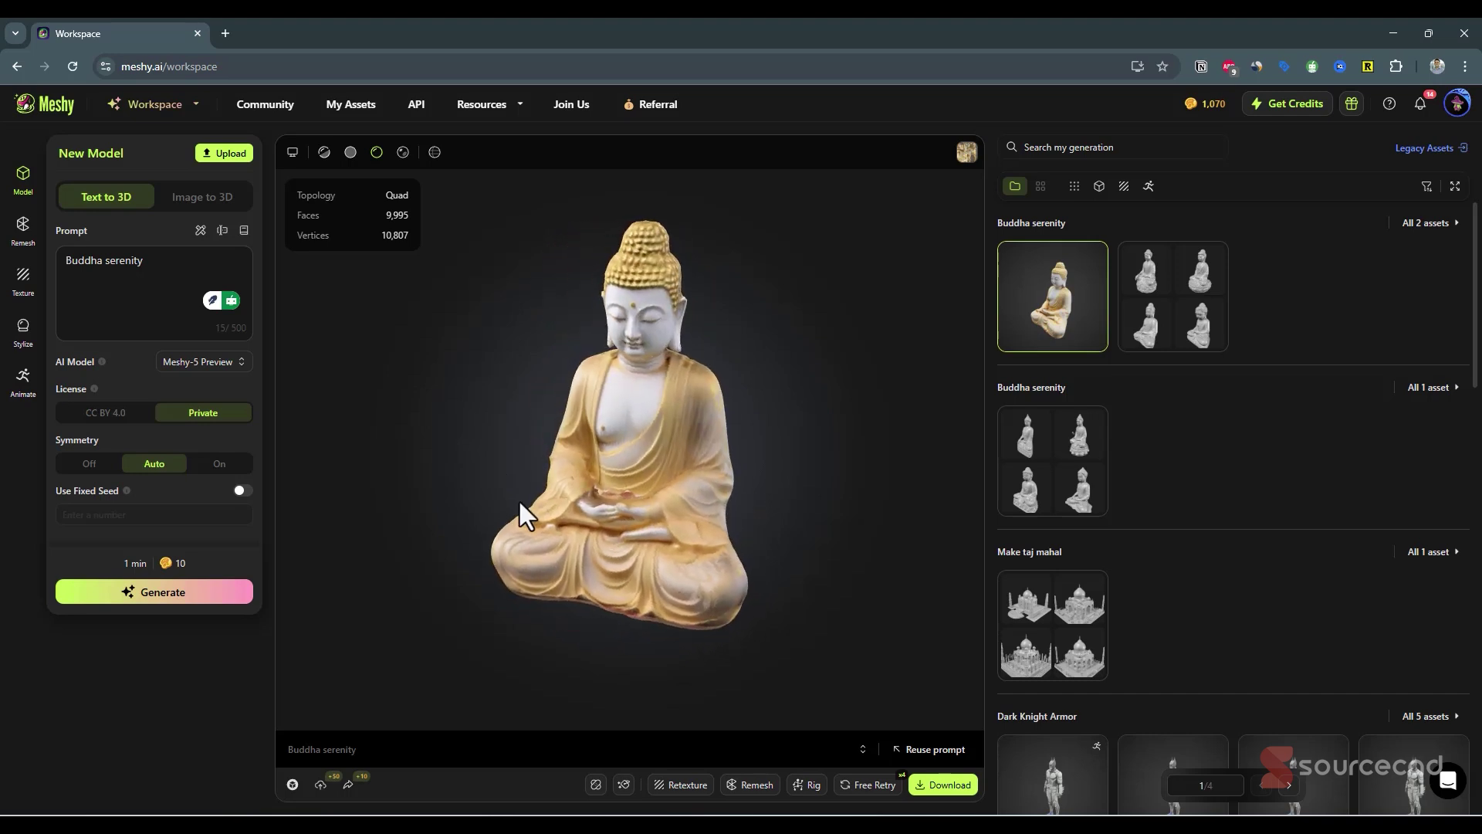
click(938, 786)
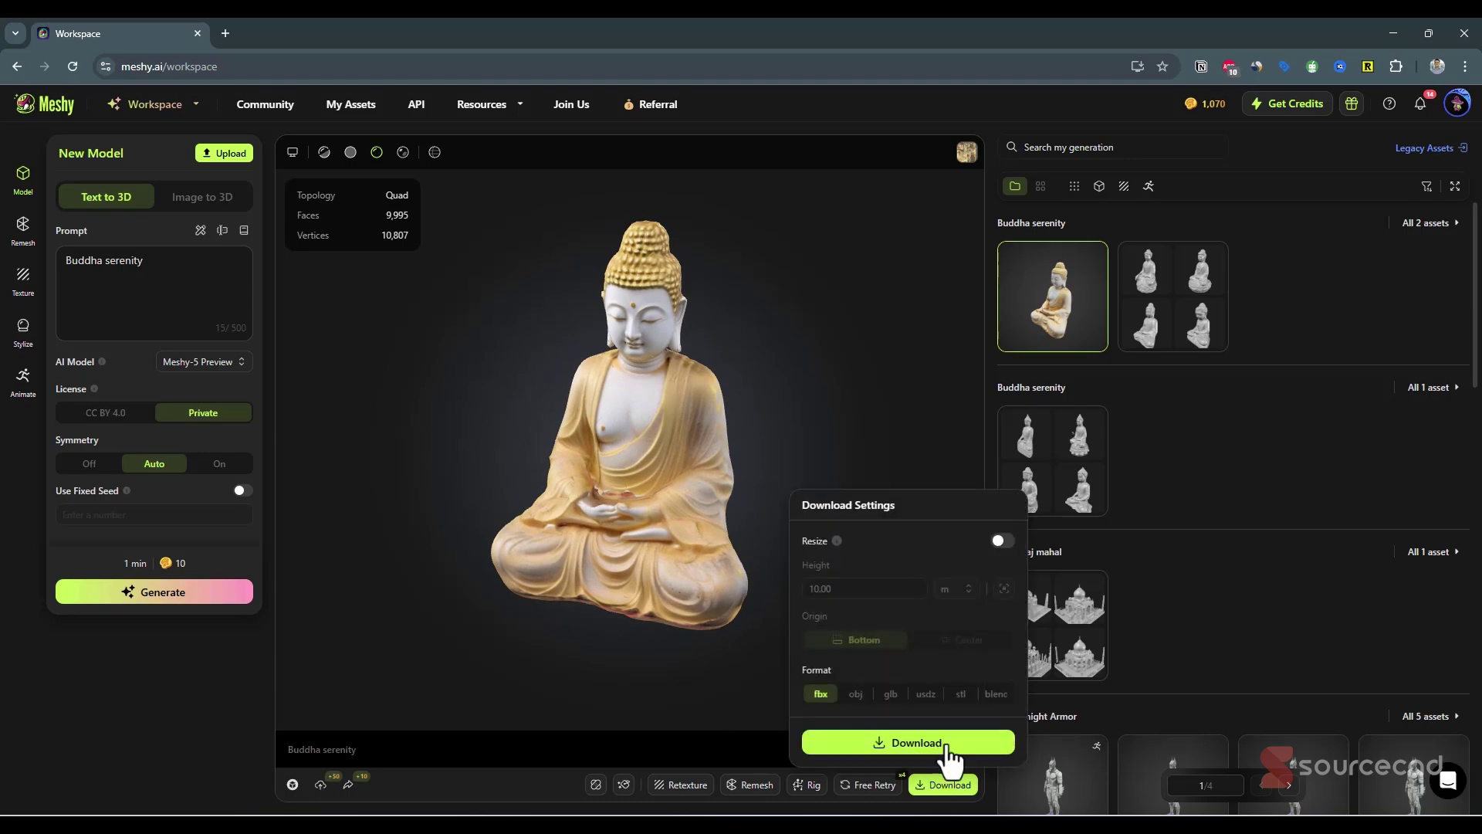
click(961, 694)
click(938, 759)
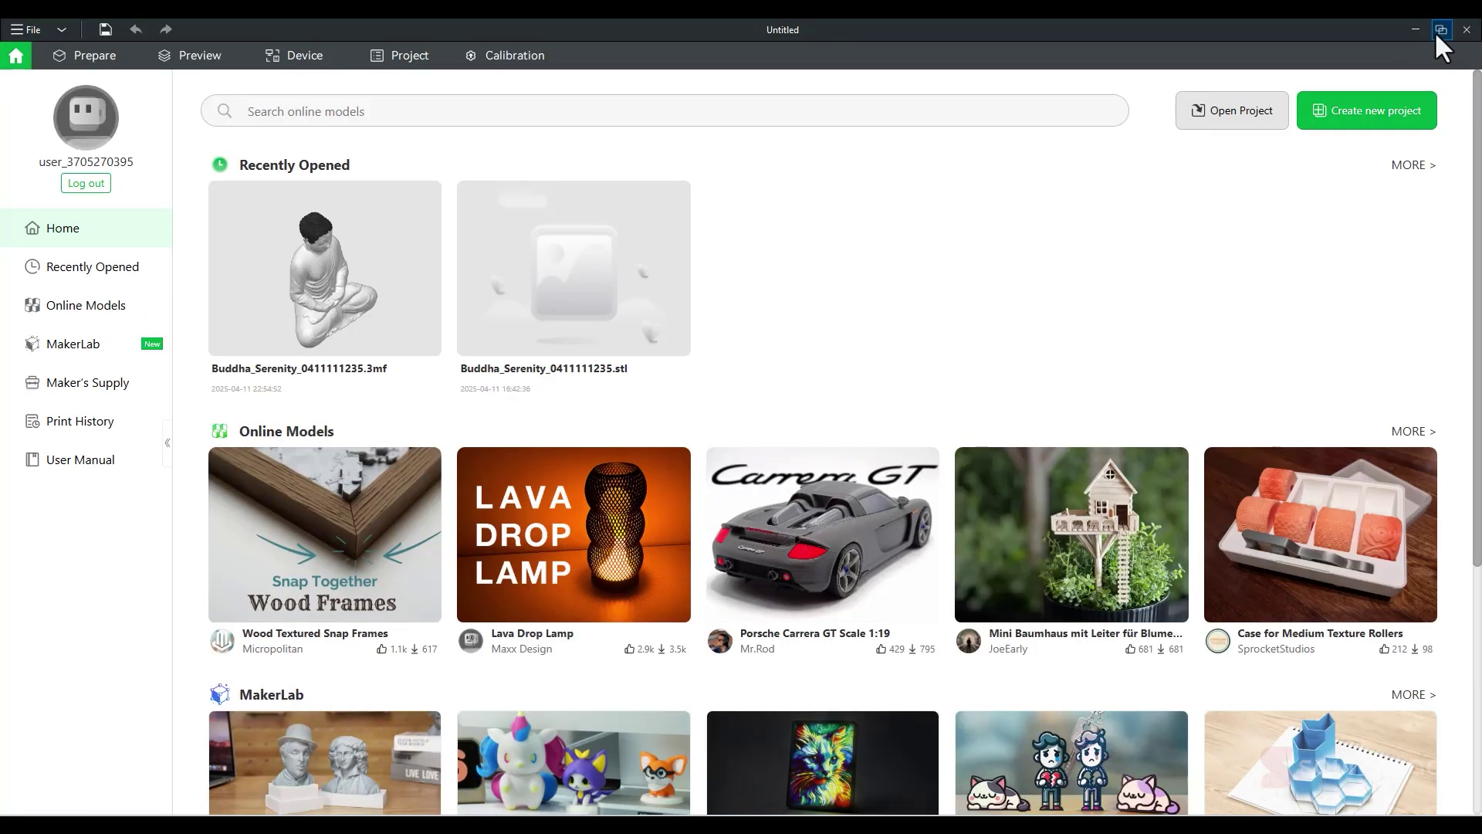
- Import the downloaded Buddha serenity model into the Bambu Studio project
click(62, 29)
click(27, 30)
mouse_move(95, 144)
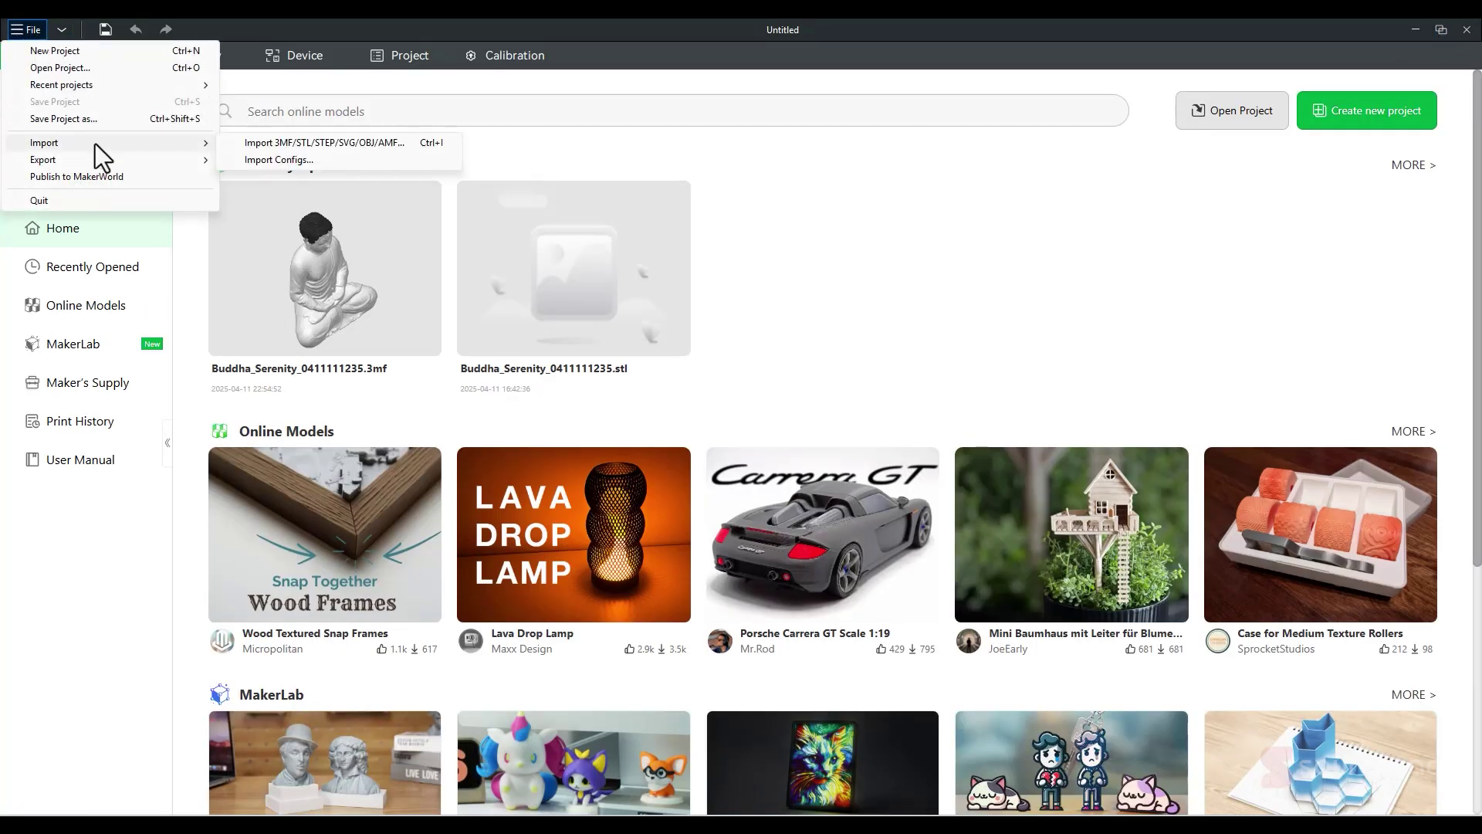
click(377, 144)
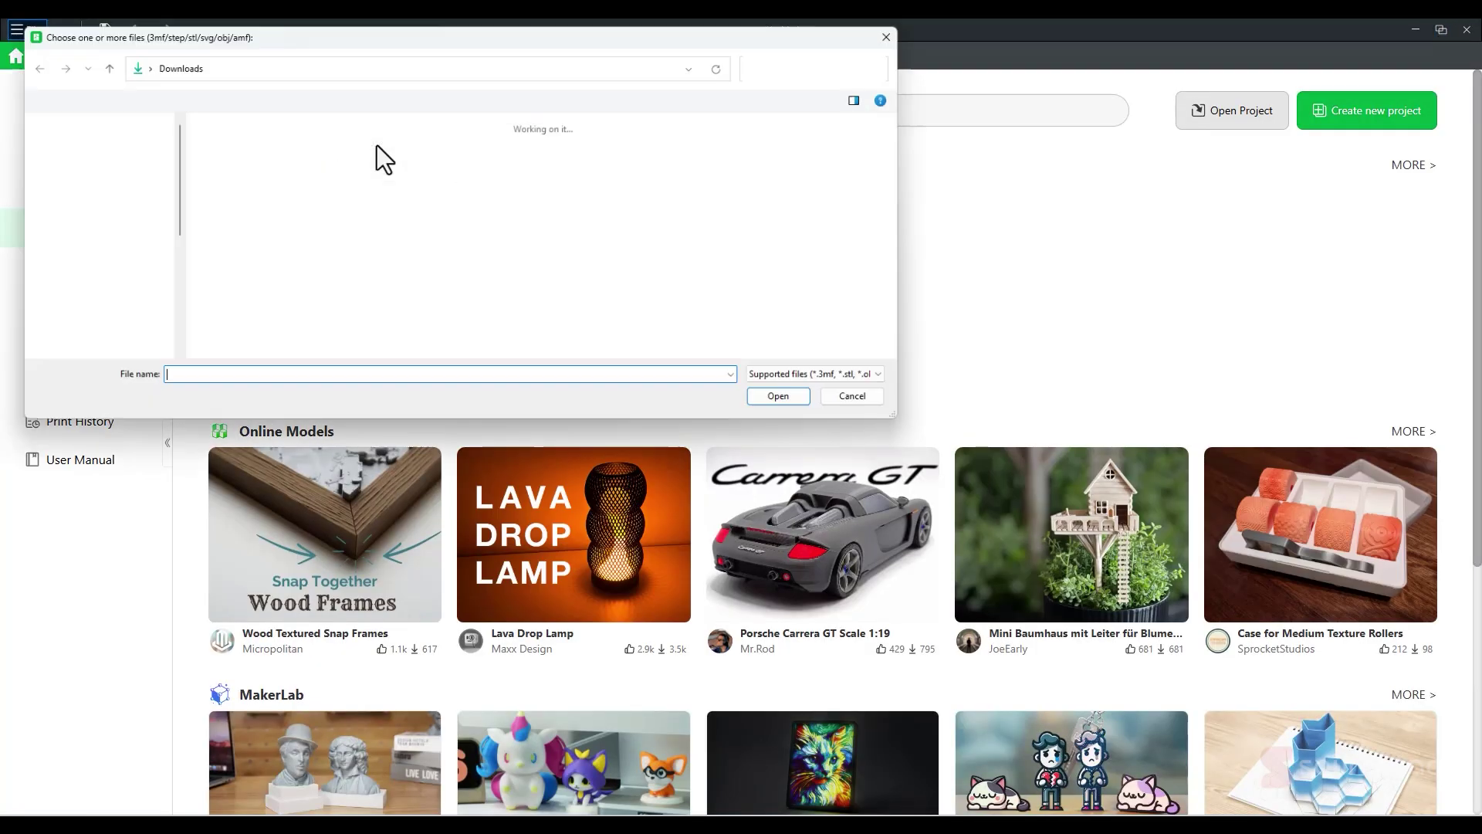
double_click(236, 179)
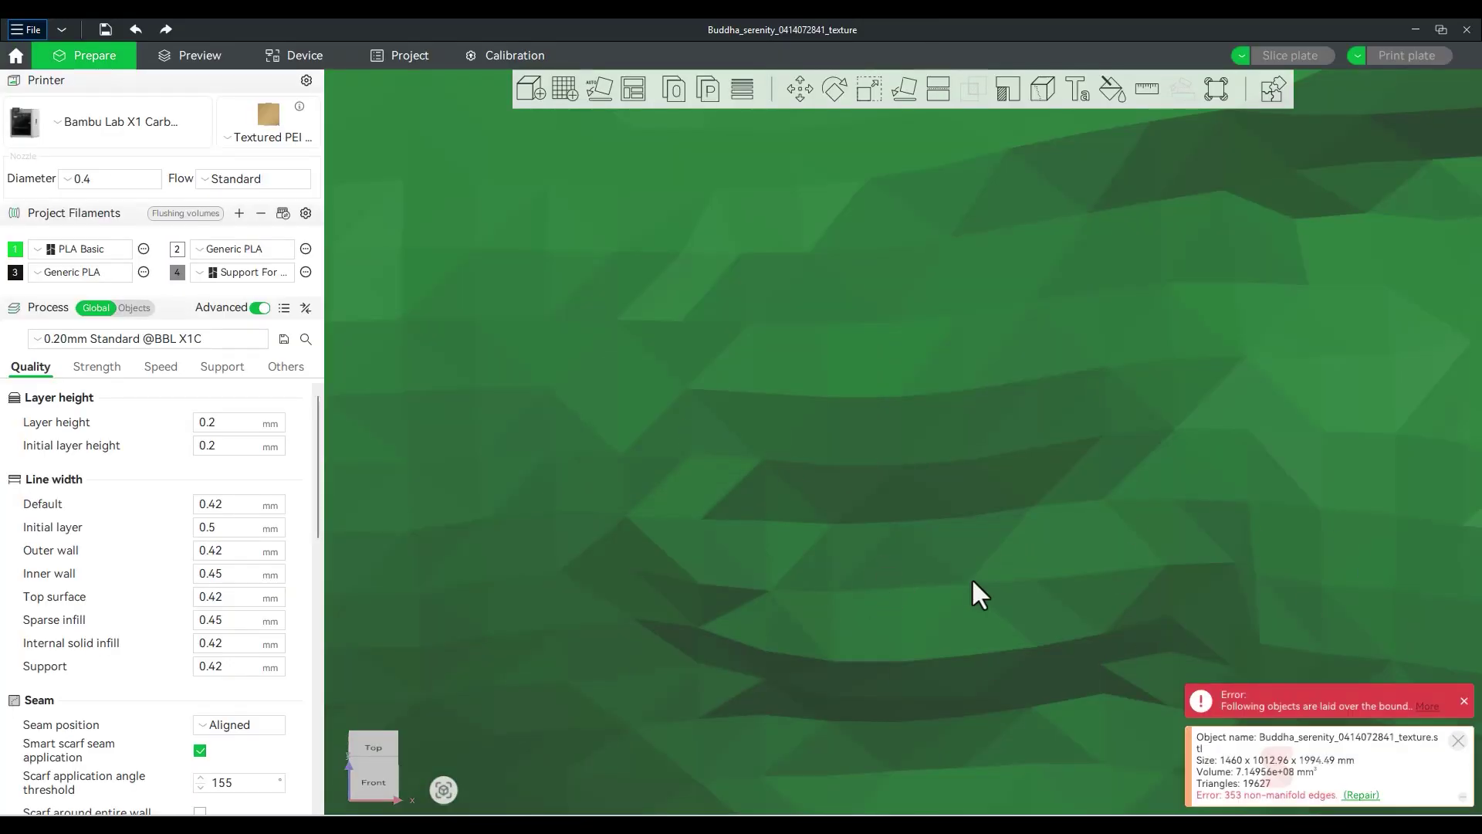
scroll(751, 443, down, 10)
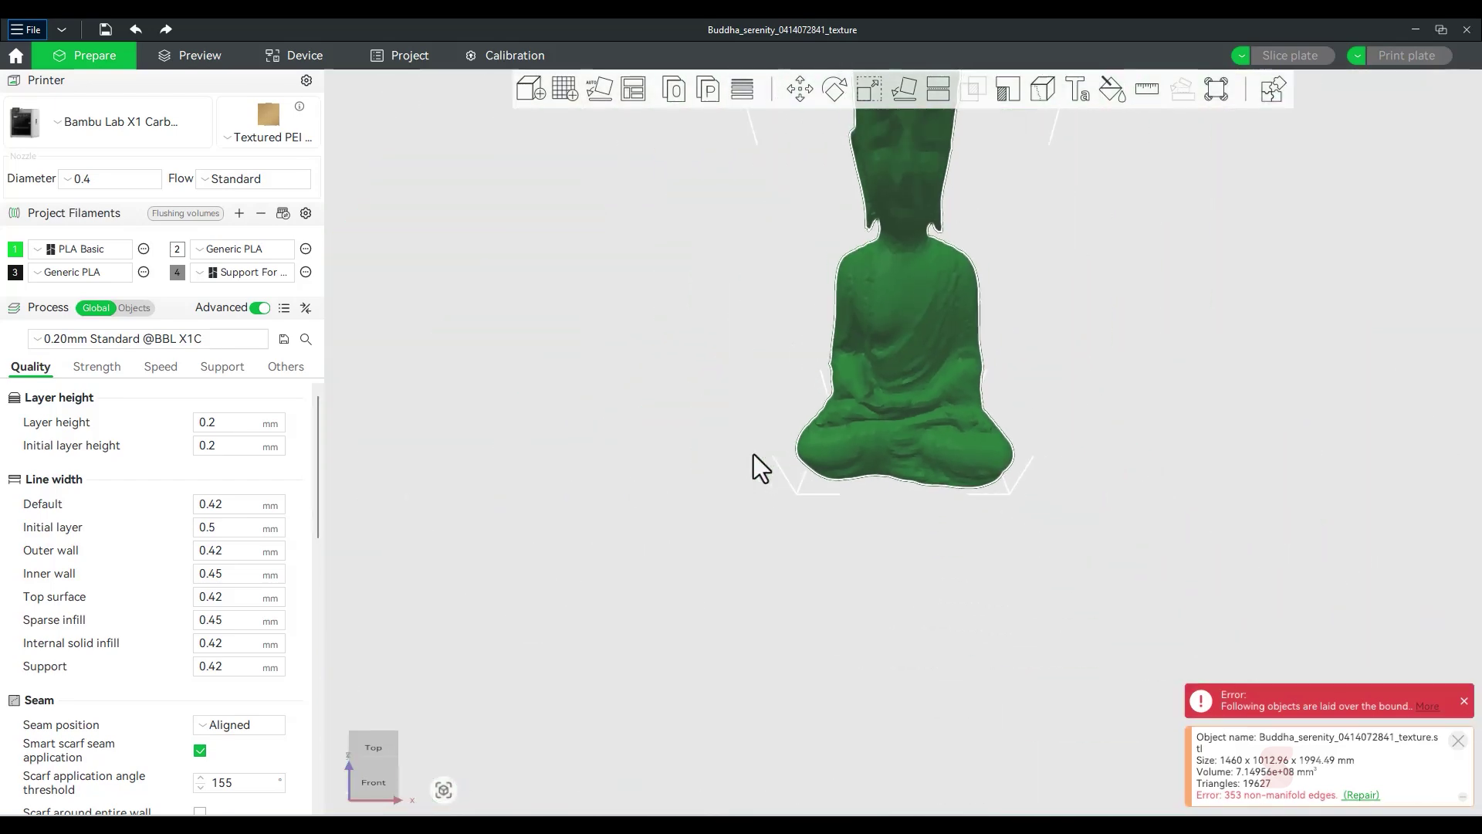
scroll(754, 454, down, 4)
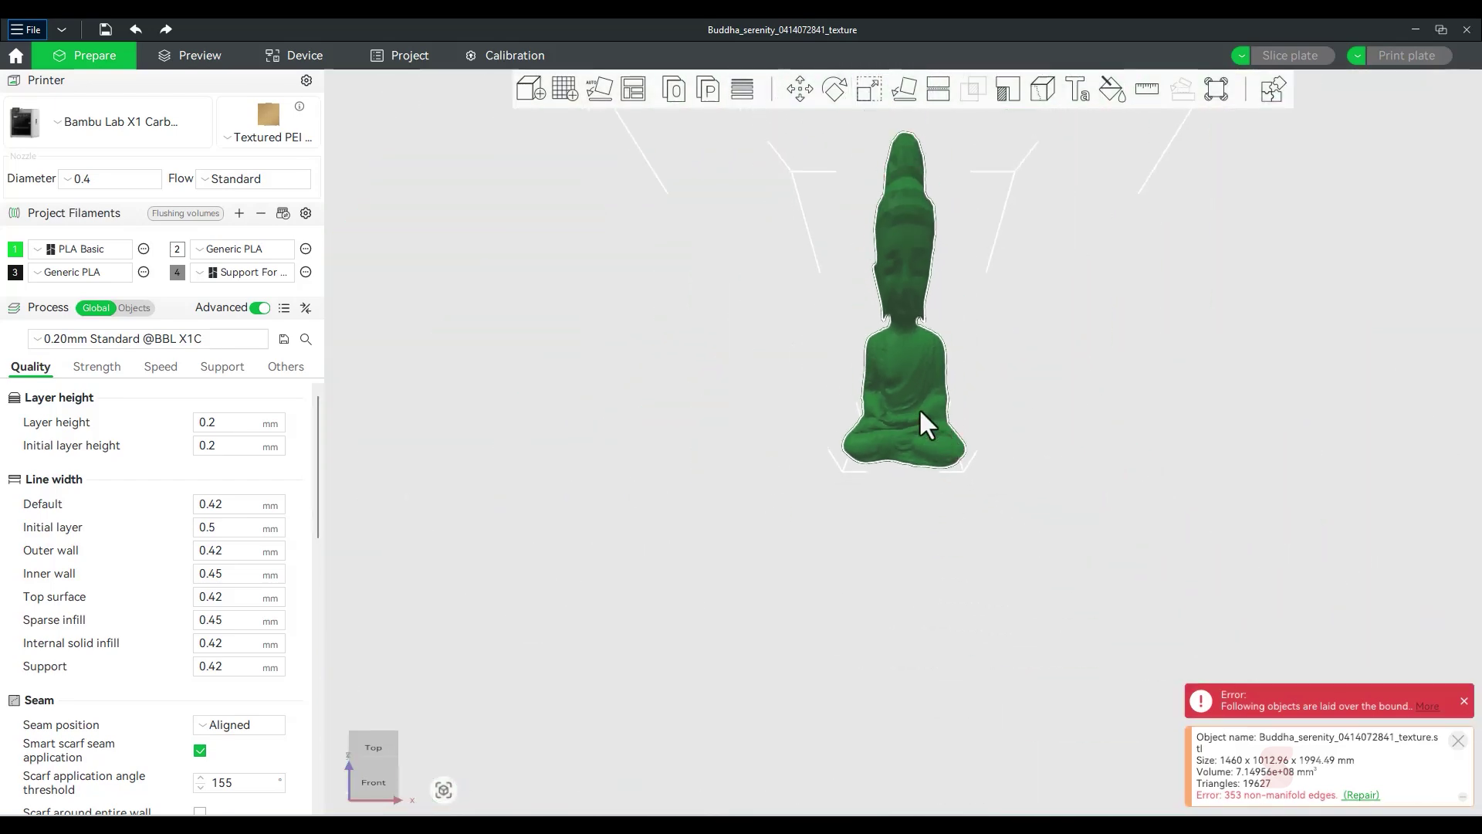
- Scale the Buddha down to about 38%, then further to about 10.70%
click(872, 97)
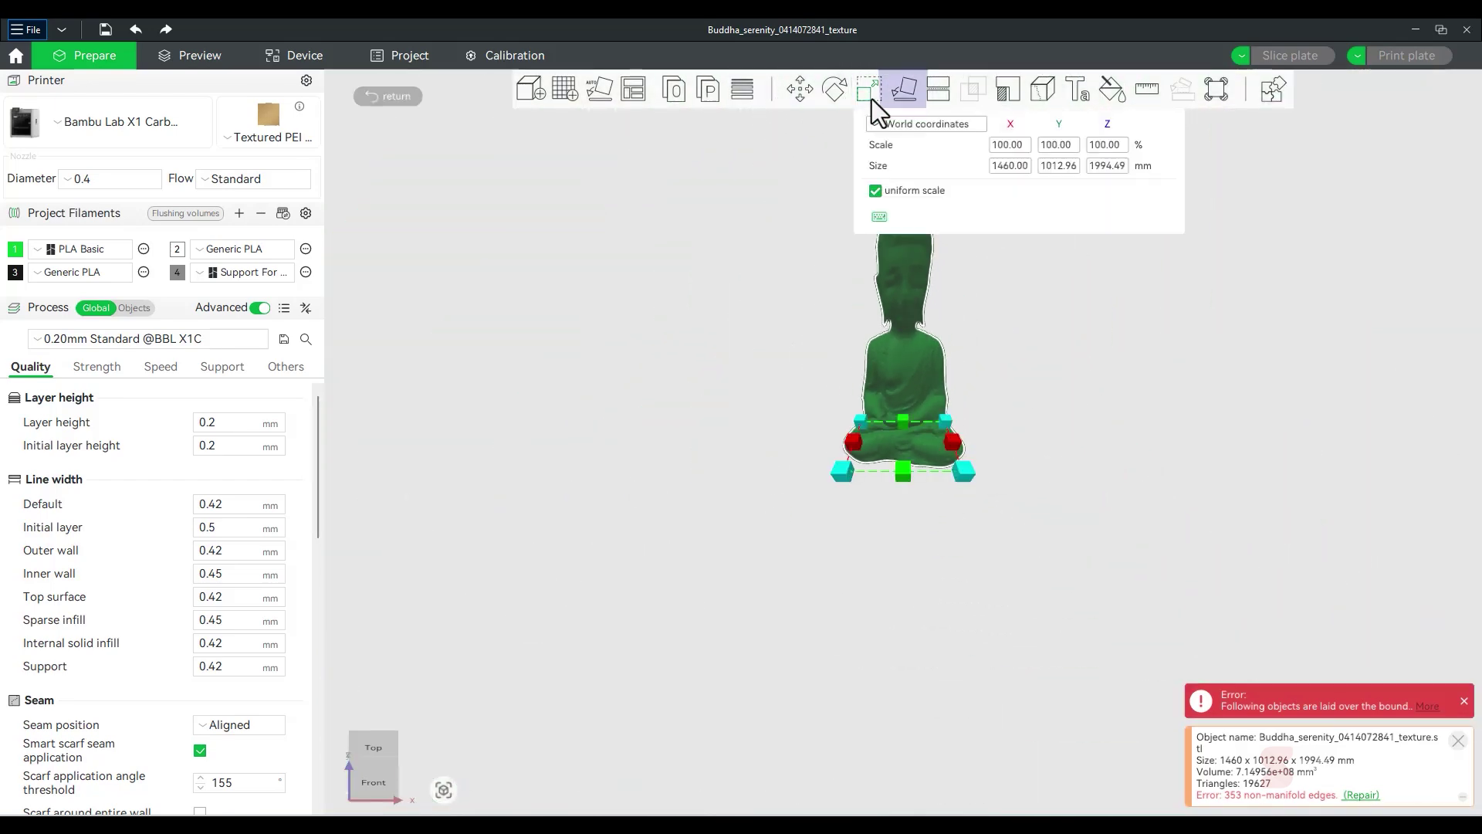
drag(965, 475, 925, 438)
click(959, 424)
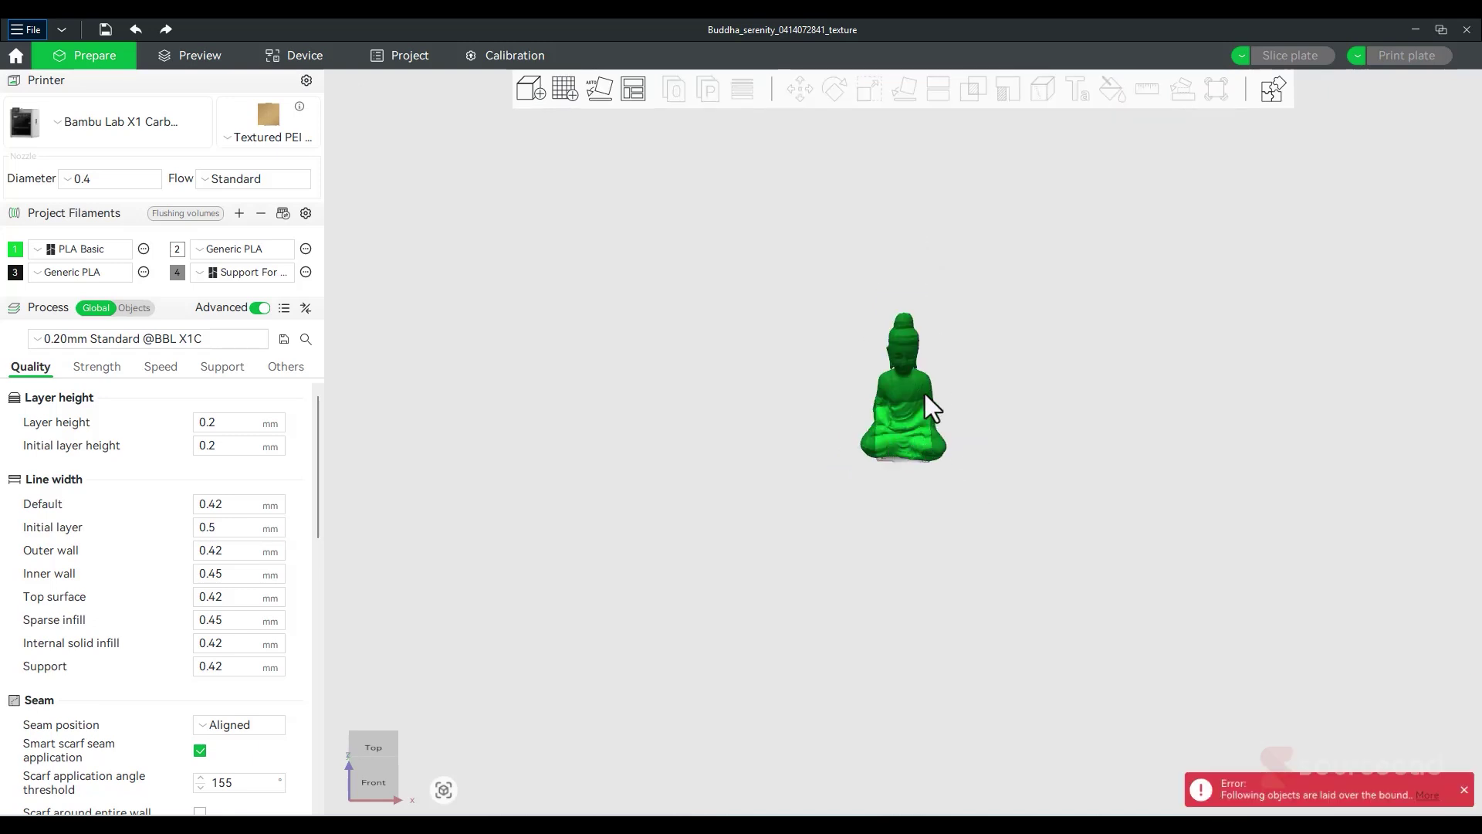
click(925, 395)
click(868, 91)
drag(945, 460, 920, 441)
click(958, 466)
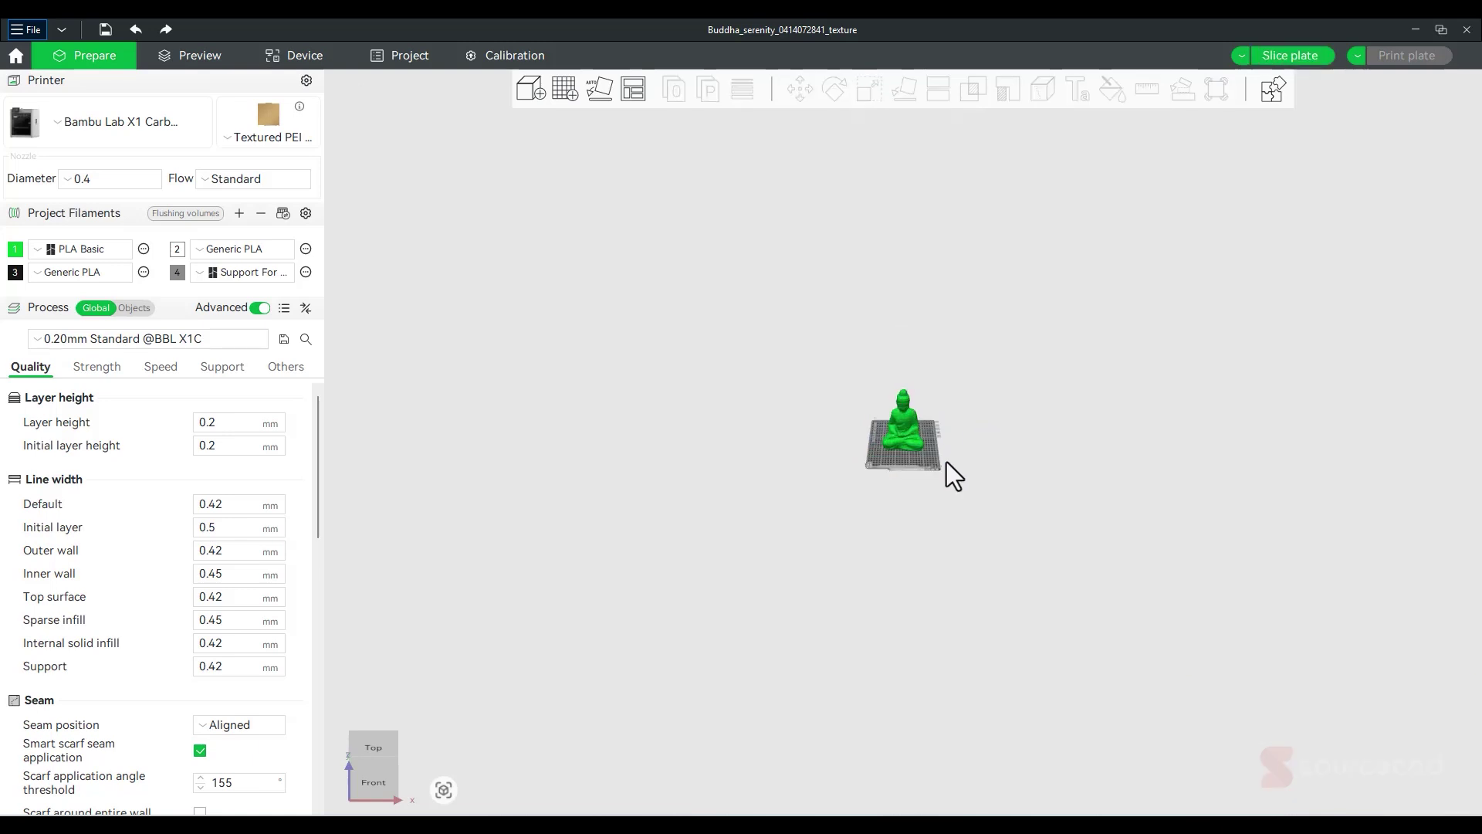
- Move the Buddha forward onto the build plate and adjust the view to check it
scroll(914, 429, up, 2)
scroll(914, 437, up, 5)
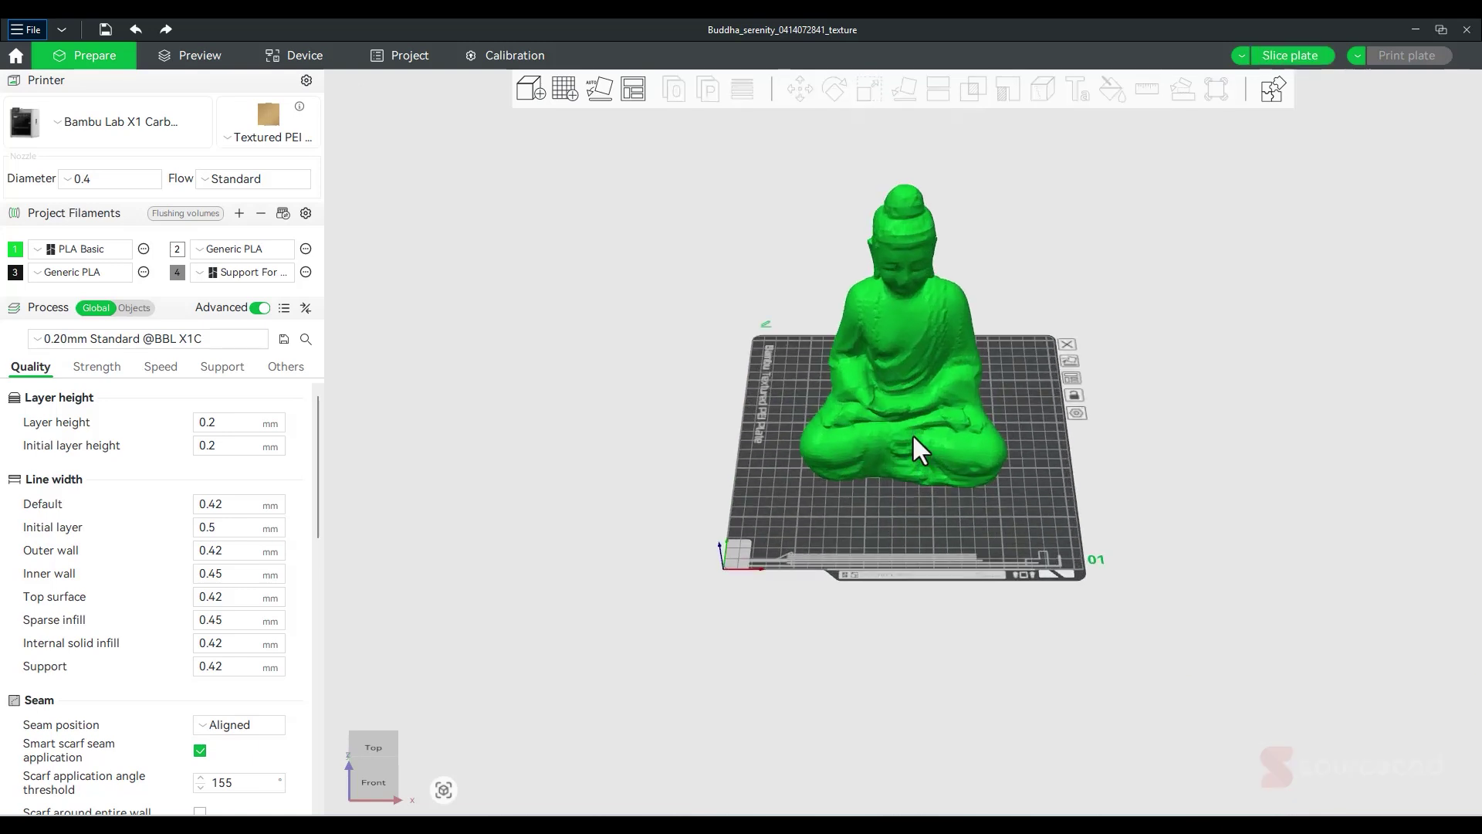
click(940, 469)
drag(914, 498, 920, 529)
click(1133, 447)
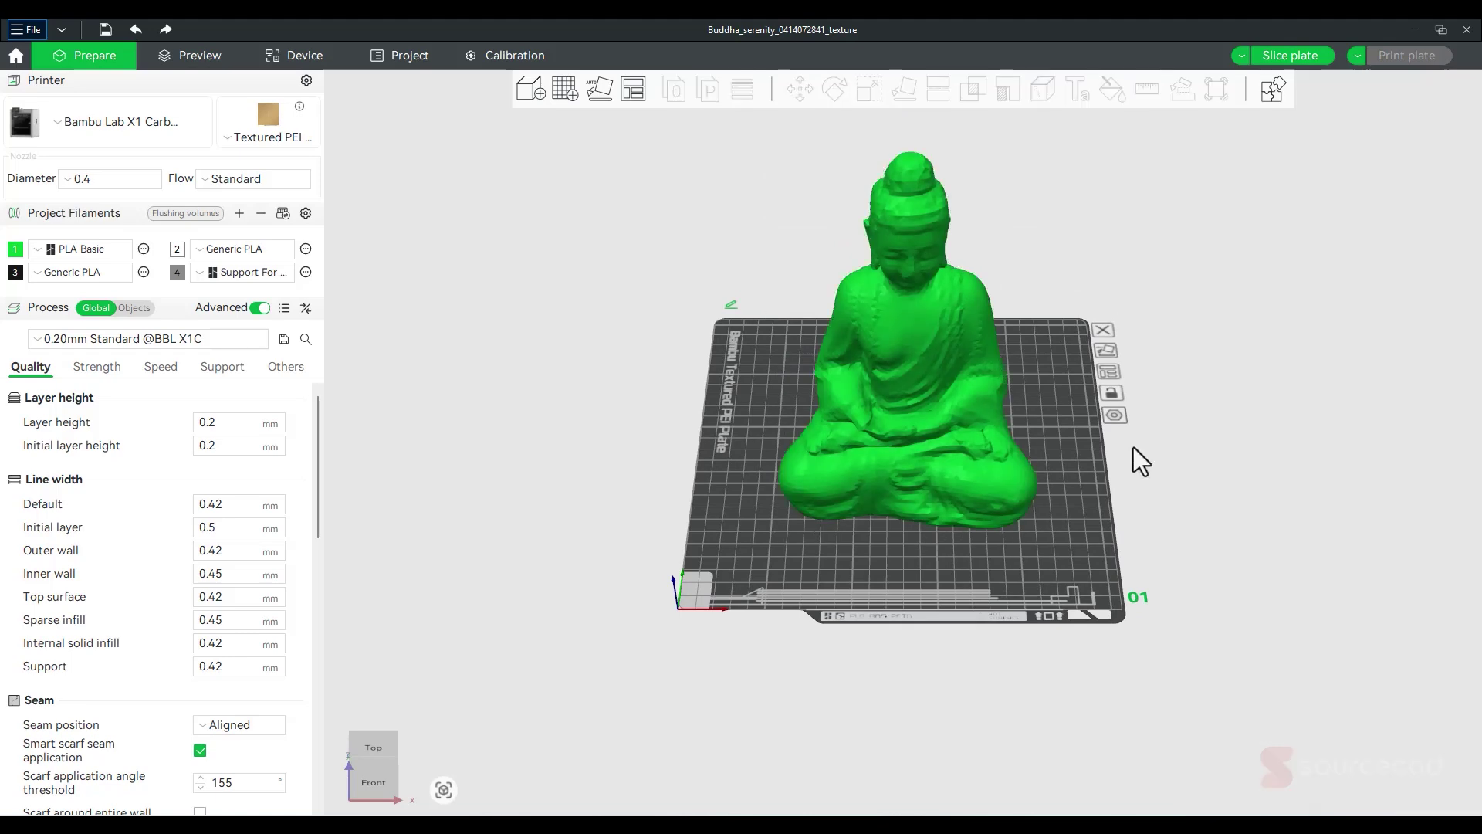
middle_drag(1155, 484, 1096, 490)
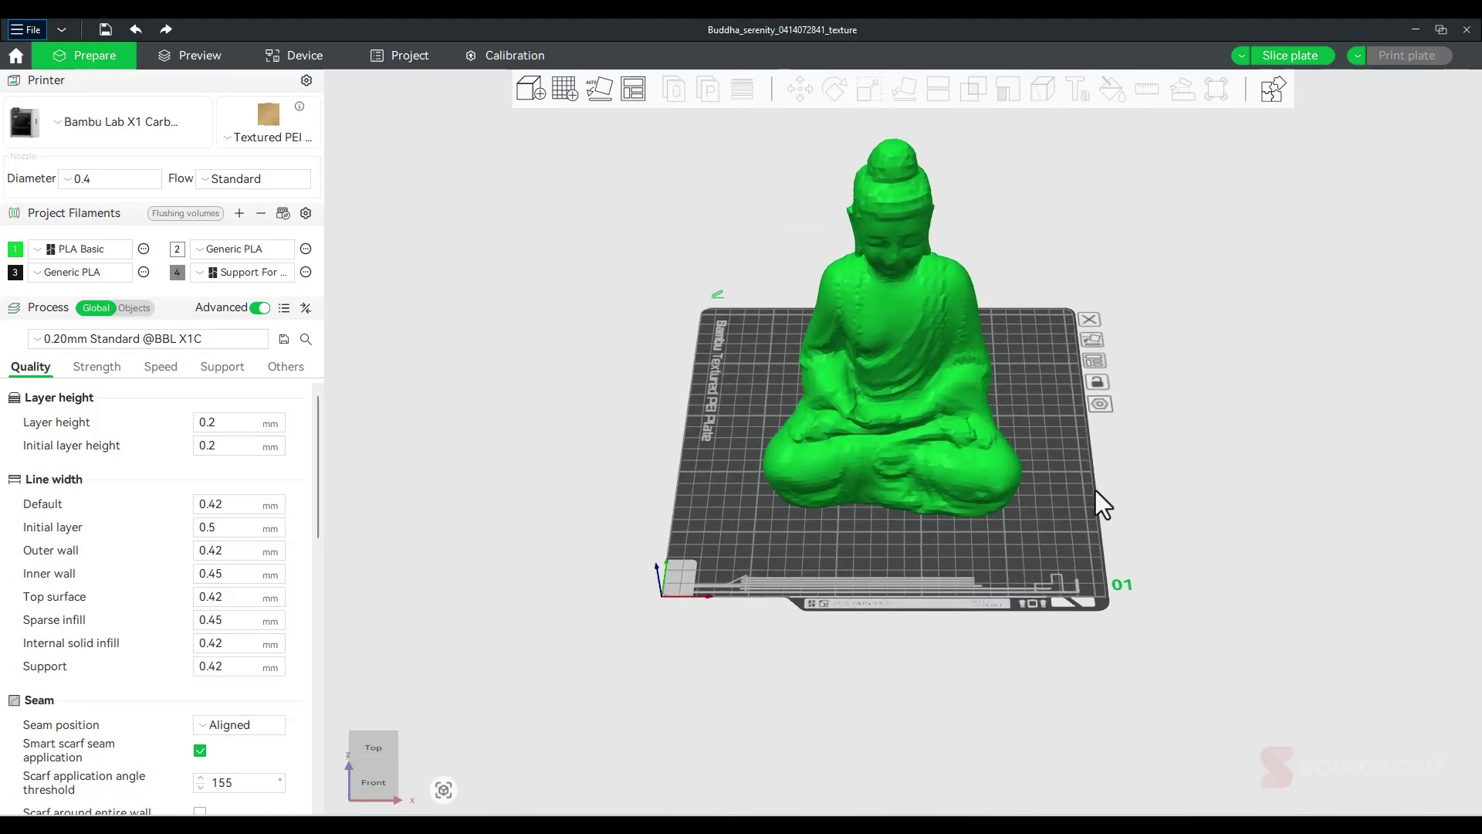
mouse_move(614, 476)
mouse_down()
mouse_move(766, 436)
mouse_move(632, 454)
mouse_up()
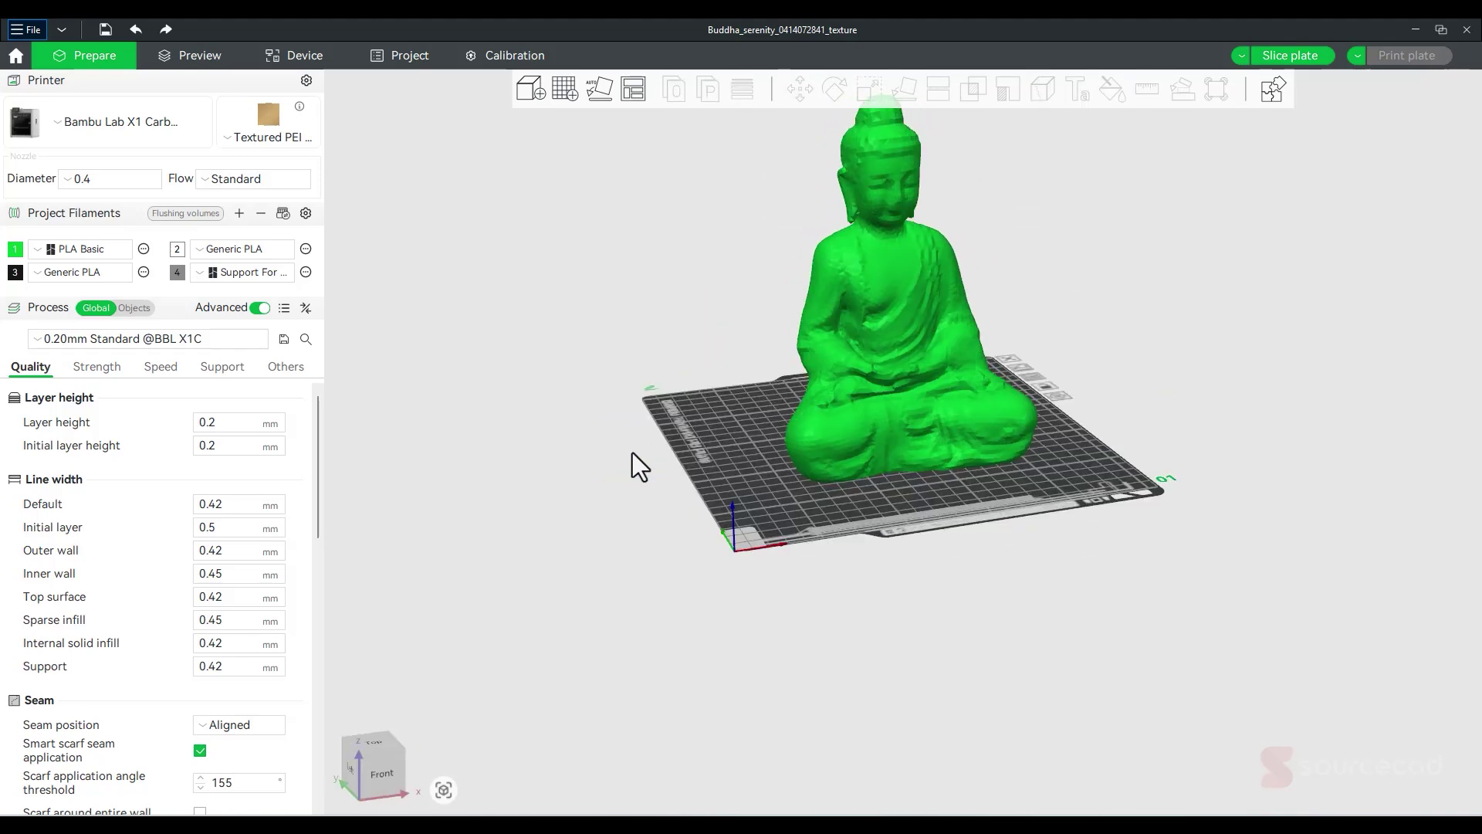
middle_drag(1068, 303, 1068, 400)
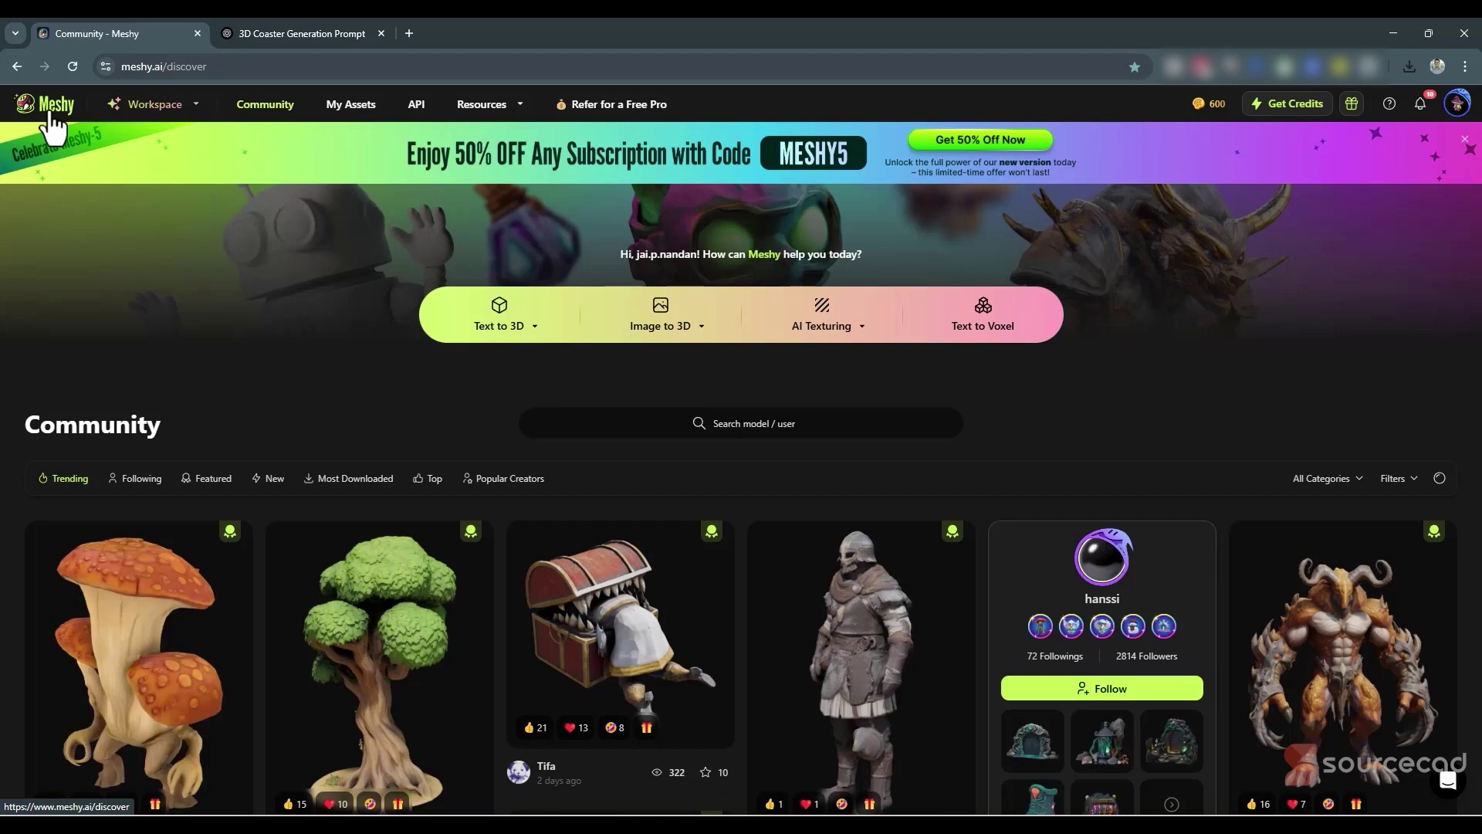
- Open the Image to 3D workspace from the Community page
click(660, 326)
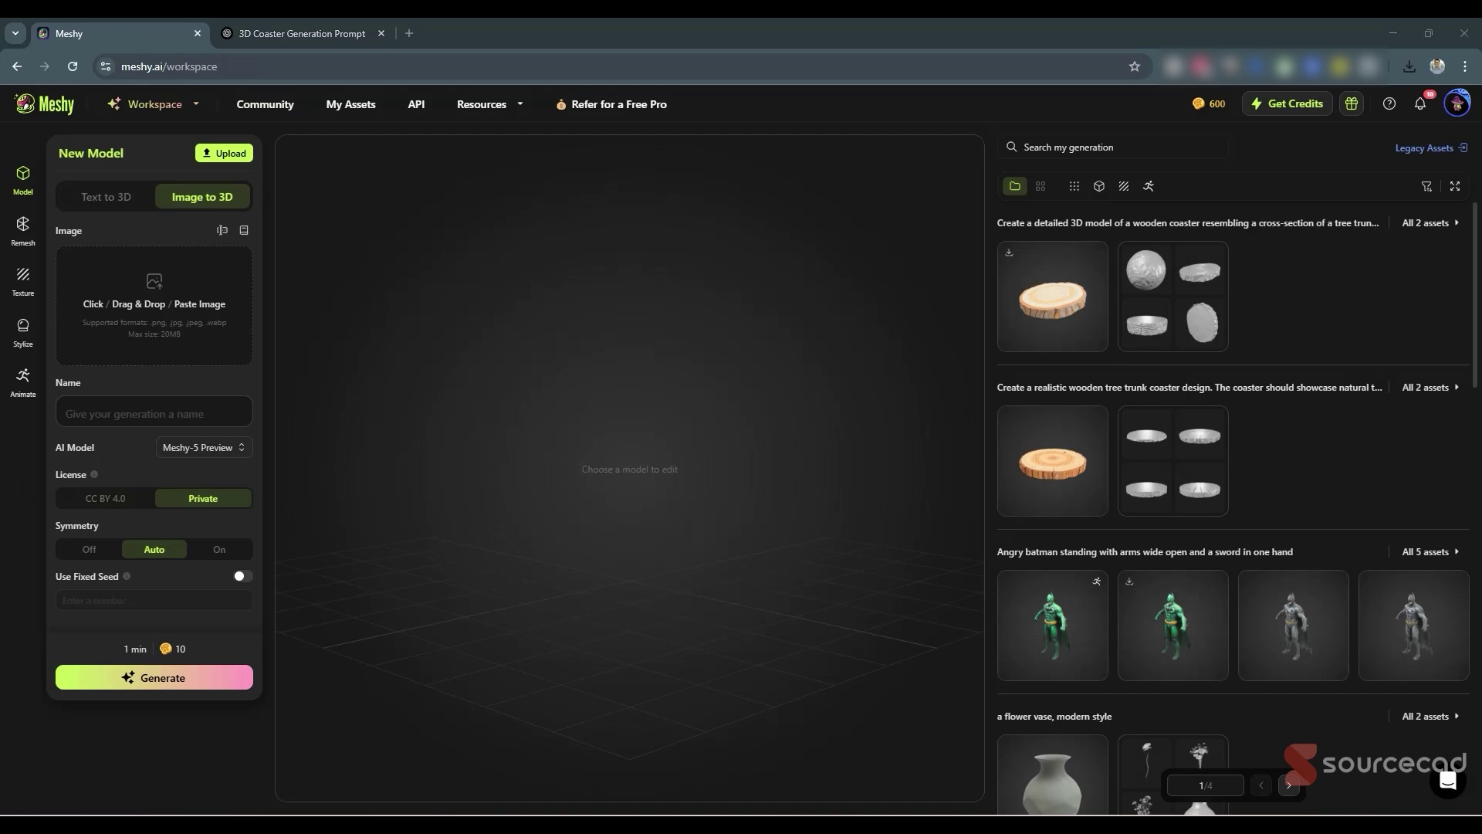
- Upload the armor image, generate Dark Knight Armor drafts, and pick the top-right draft
drag(569, 210, 110, 281)
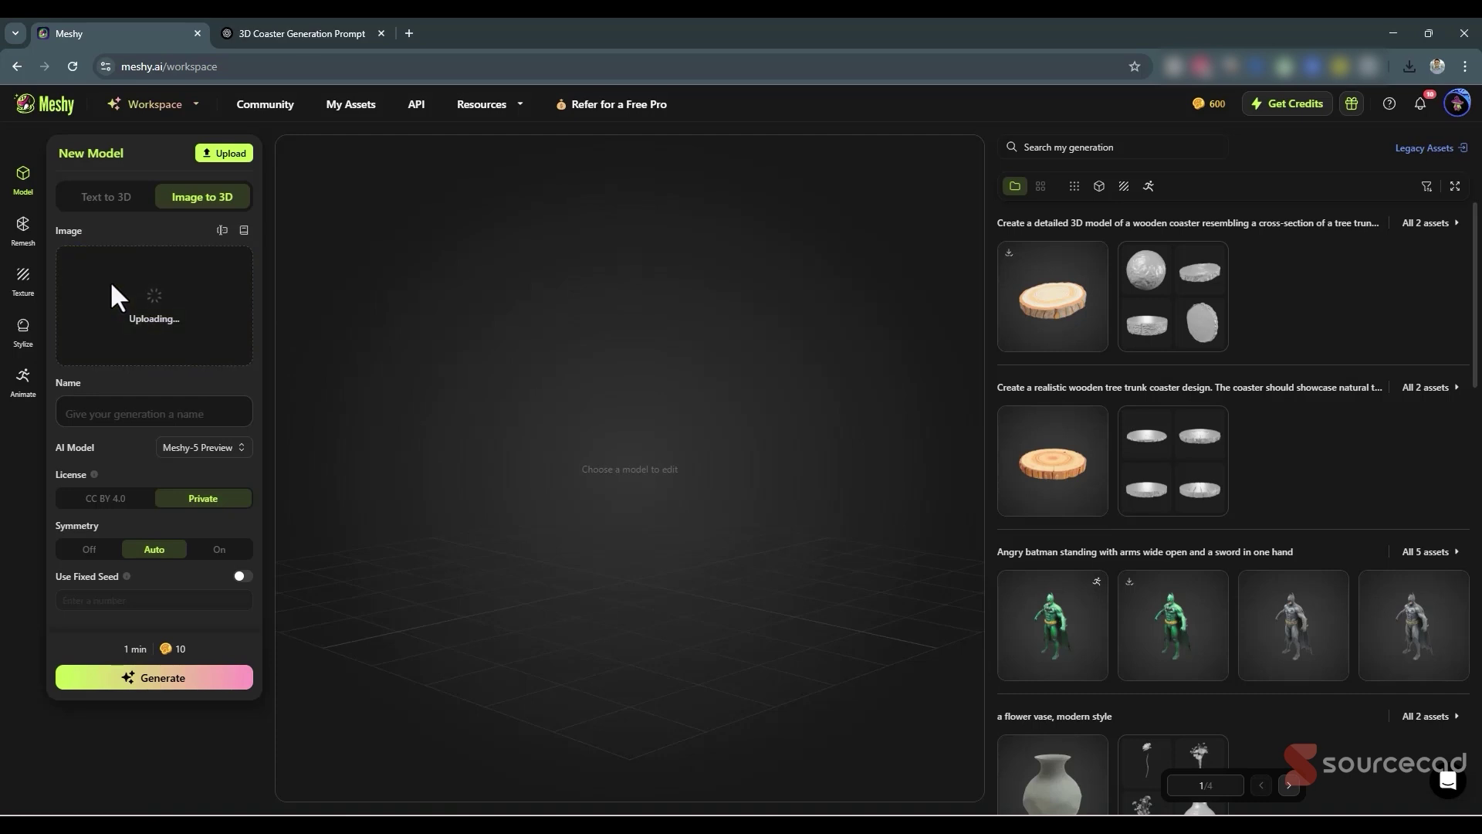
click(380, 33)
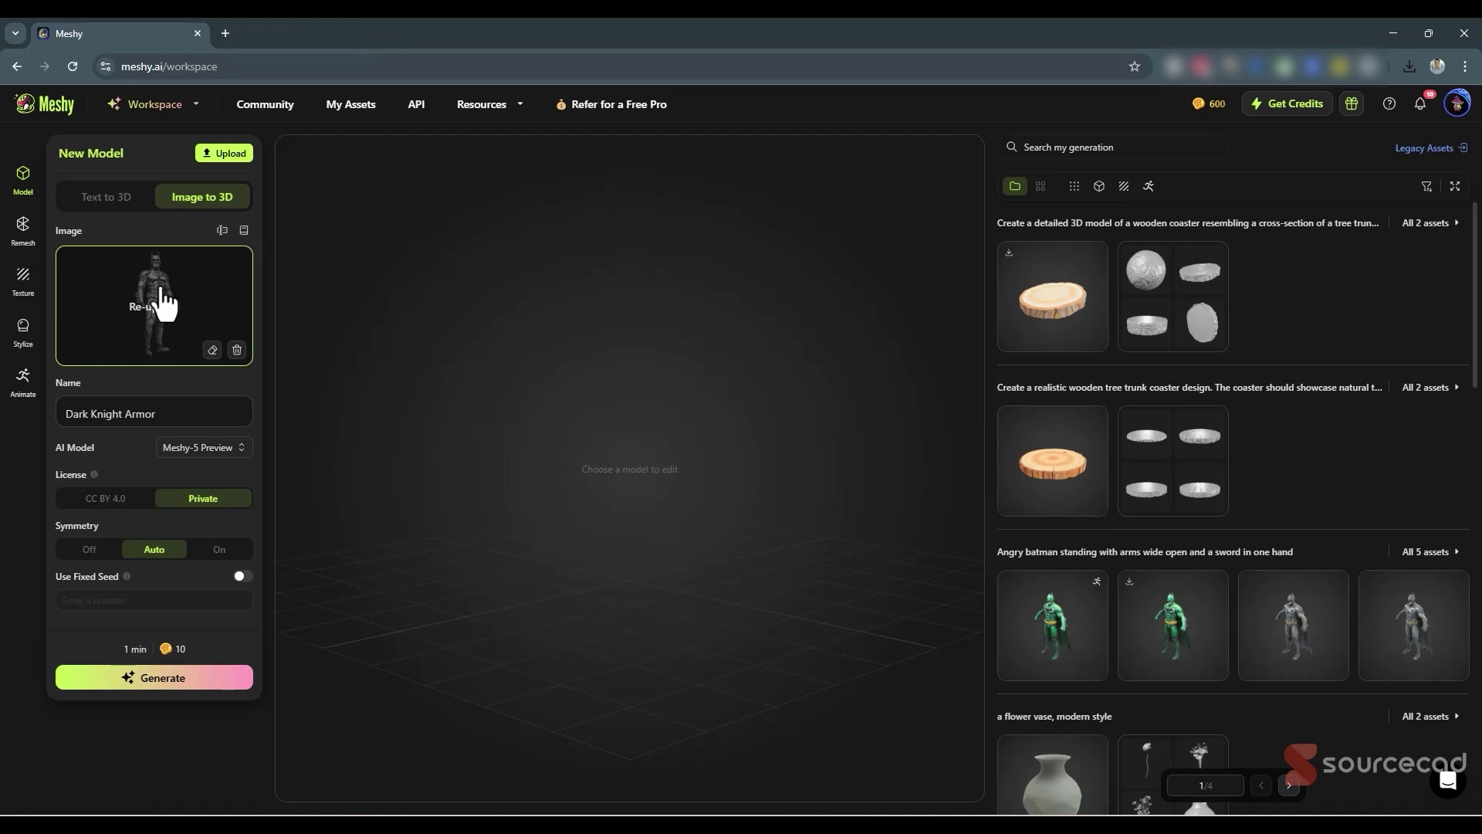
click(232, 680)
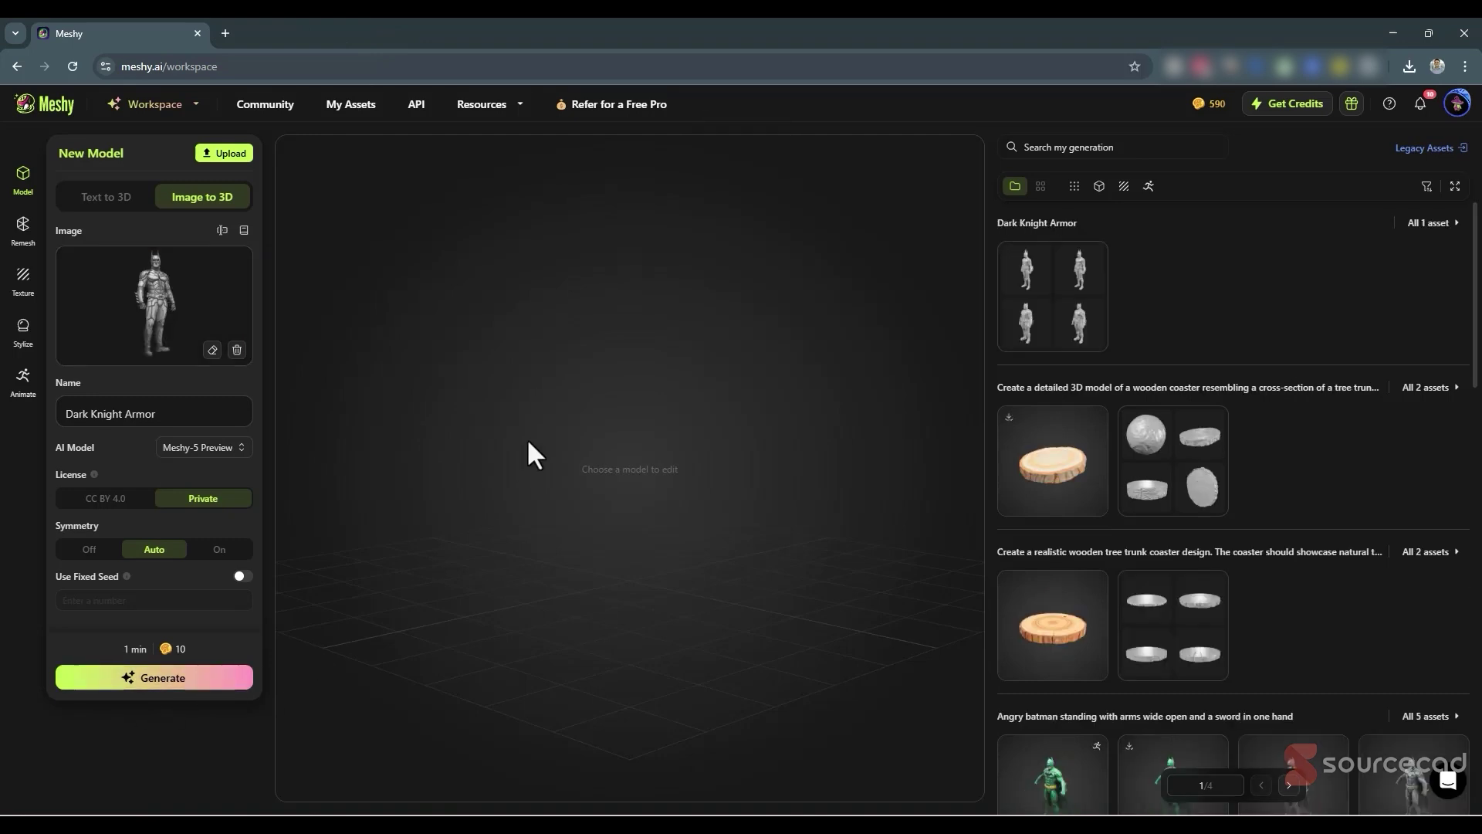
click(1059, 286)
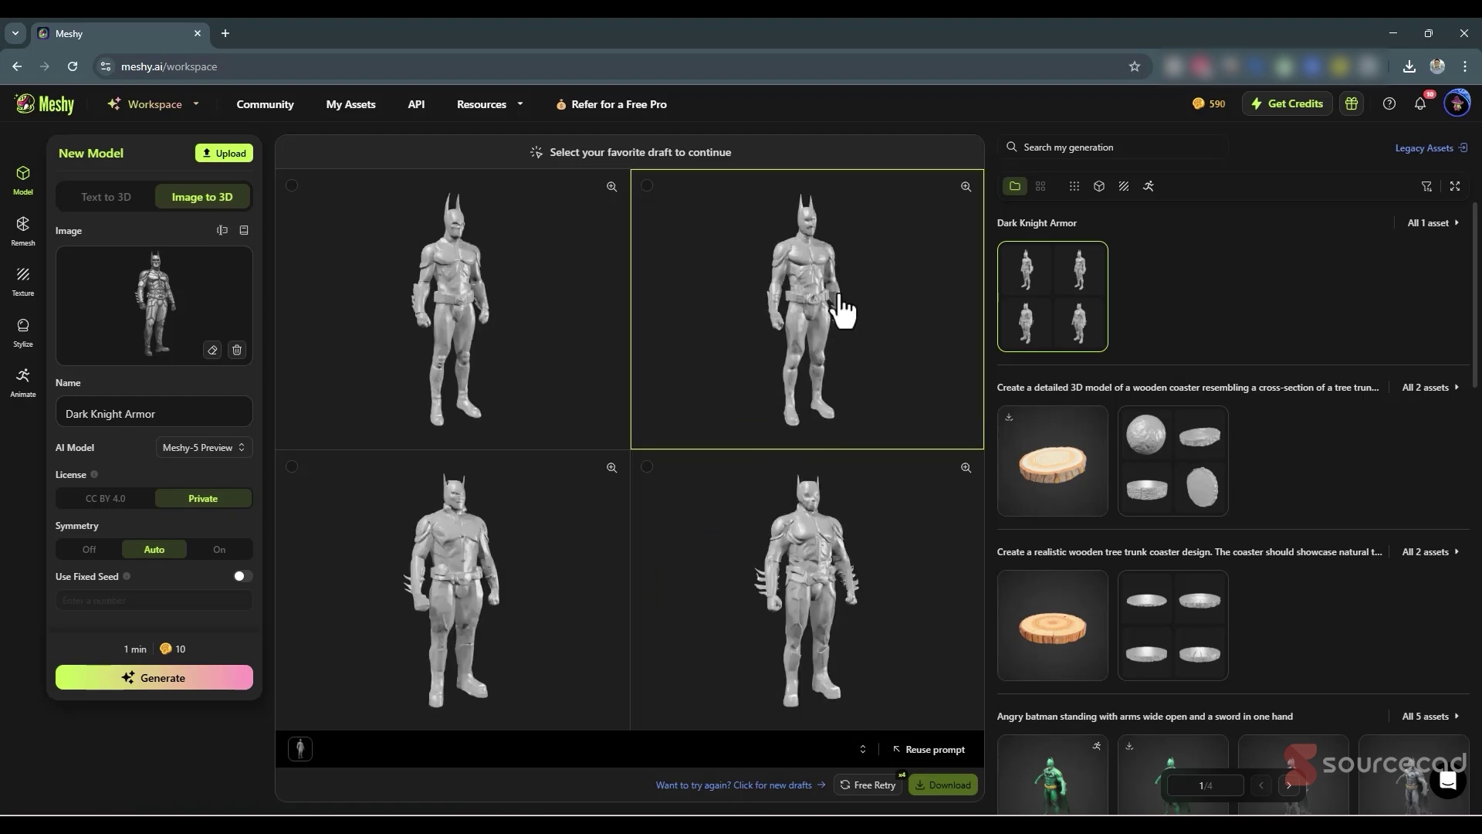
click(893, 338)
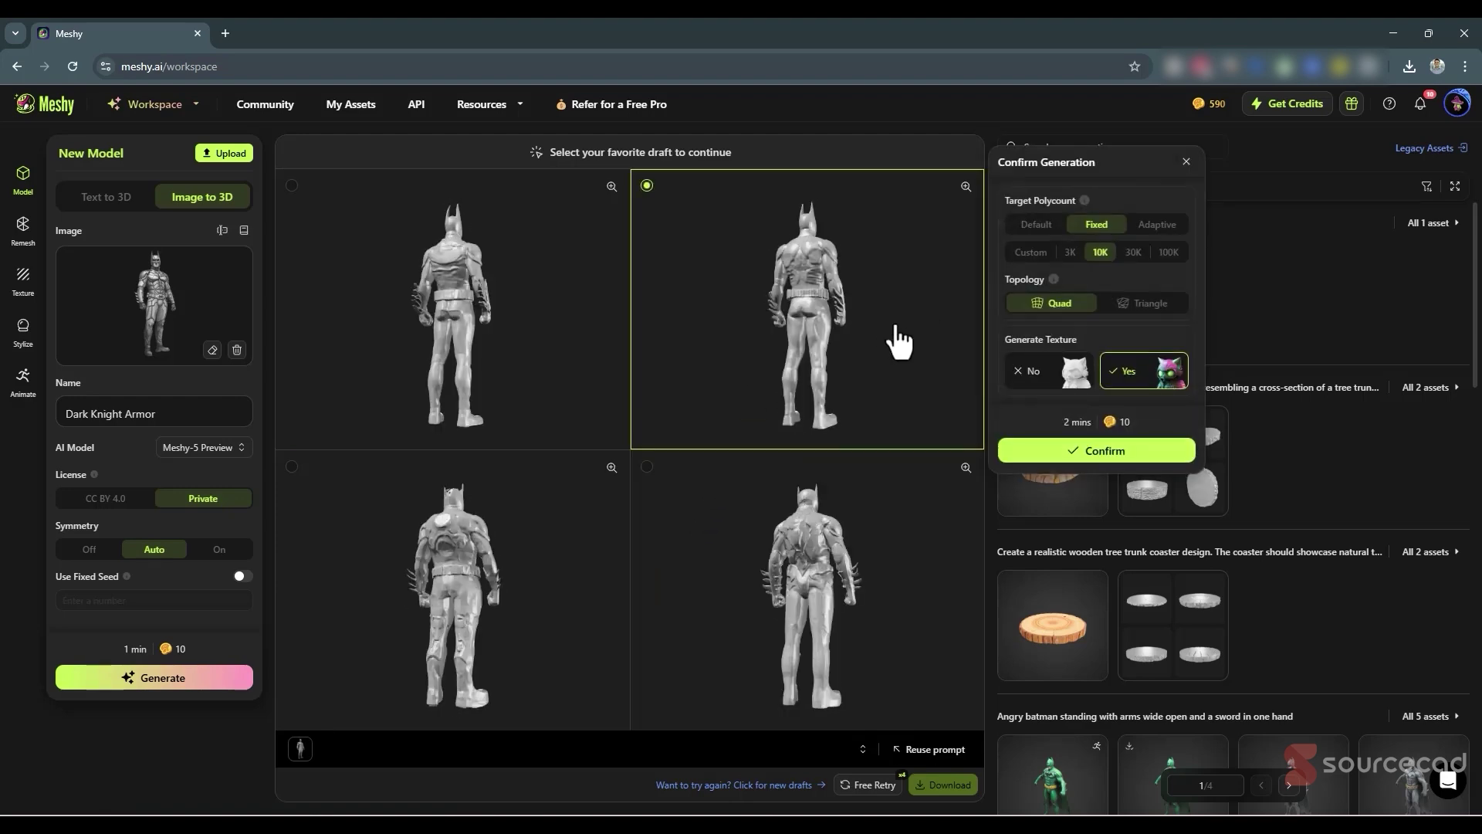
- Confirm the textured 10K quad refinement of the top-right draft and orbit the armor result
click(1129, 463)
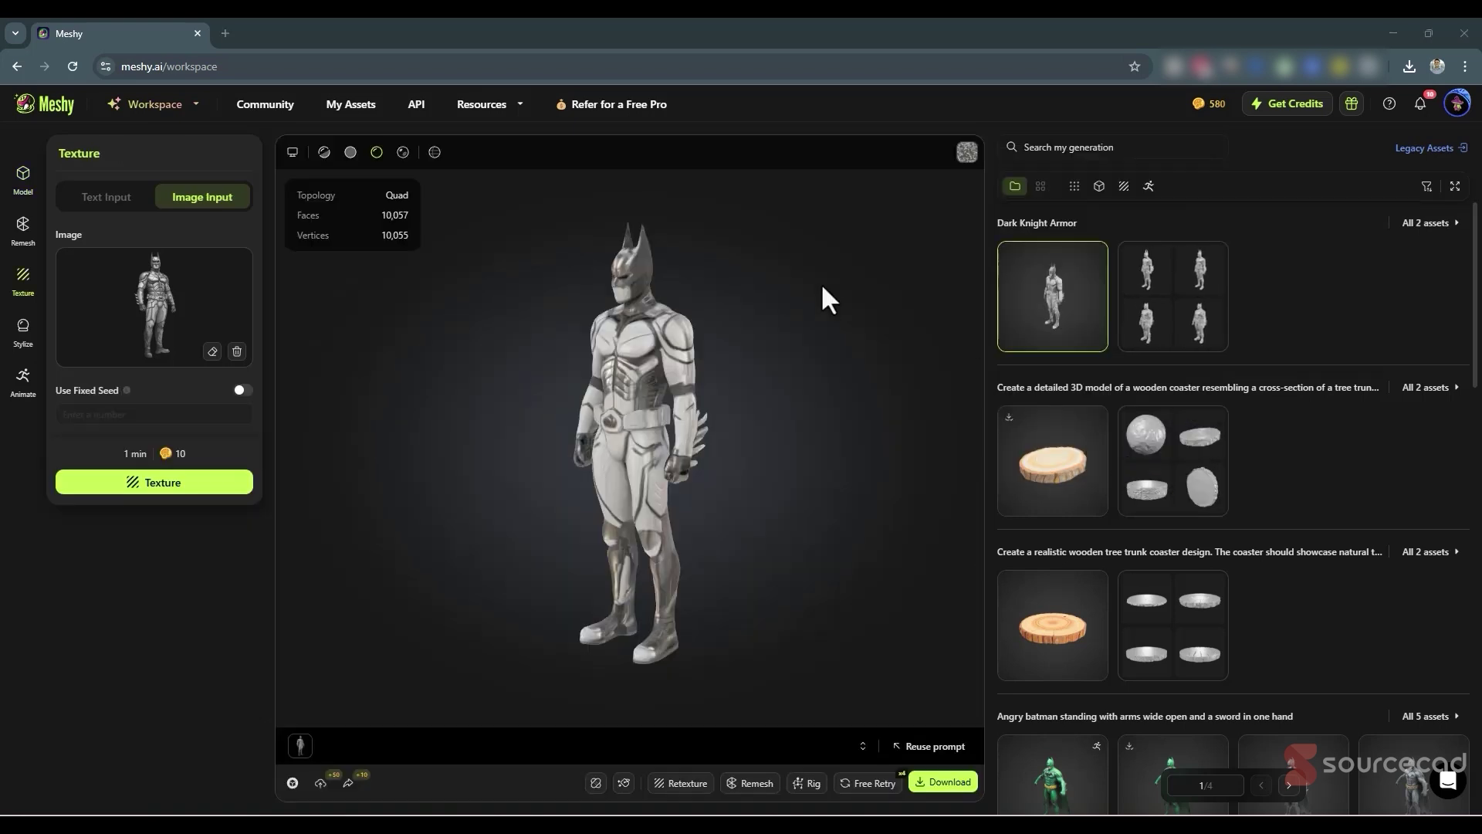
mouse_move(538, 423)
mouse_down()
mouse_move(765, 414)
mouse_move(533, 420)
mouse_up()
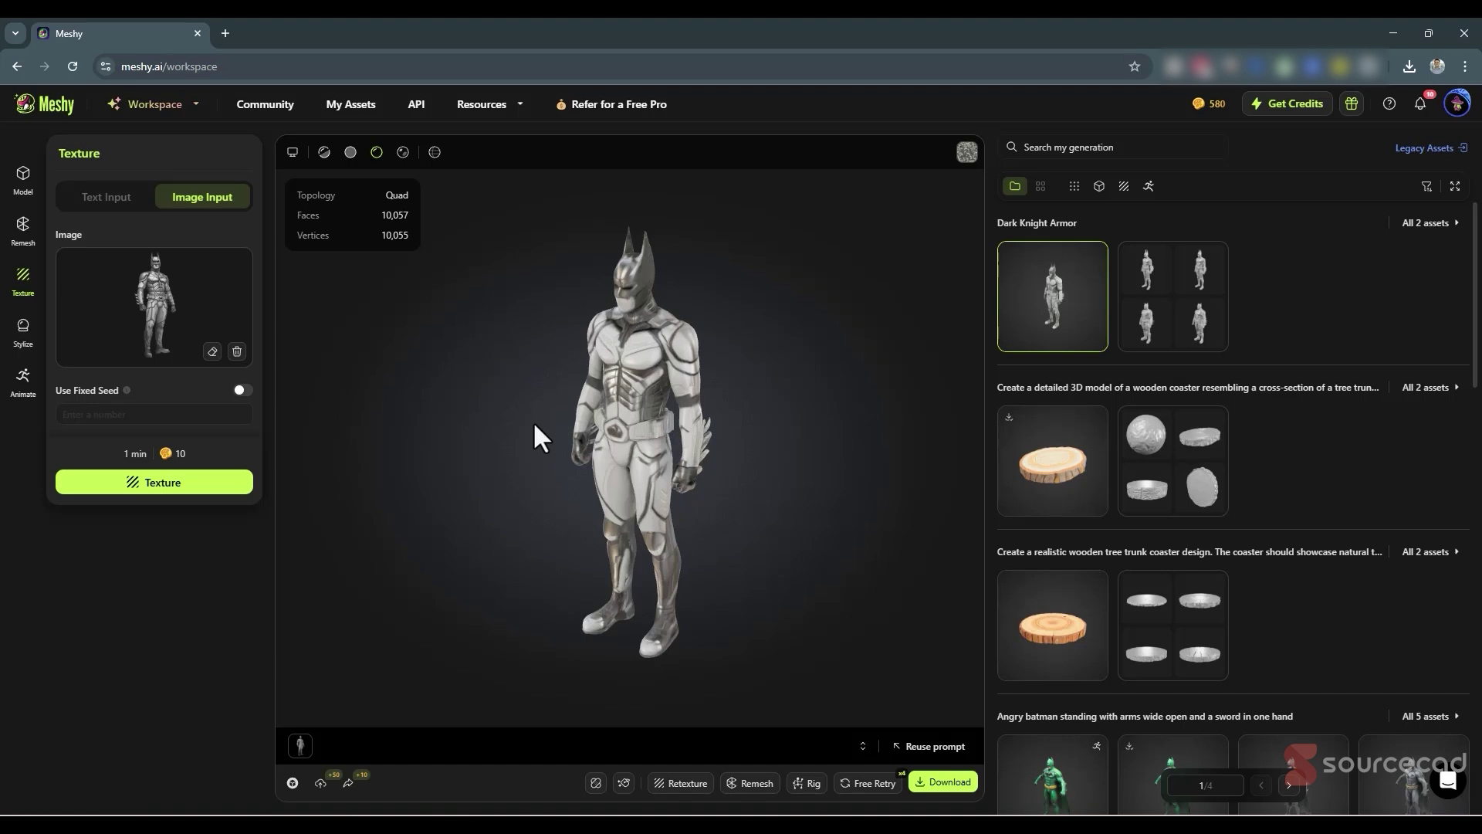
click(597, 784)
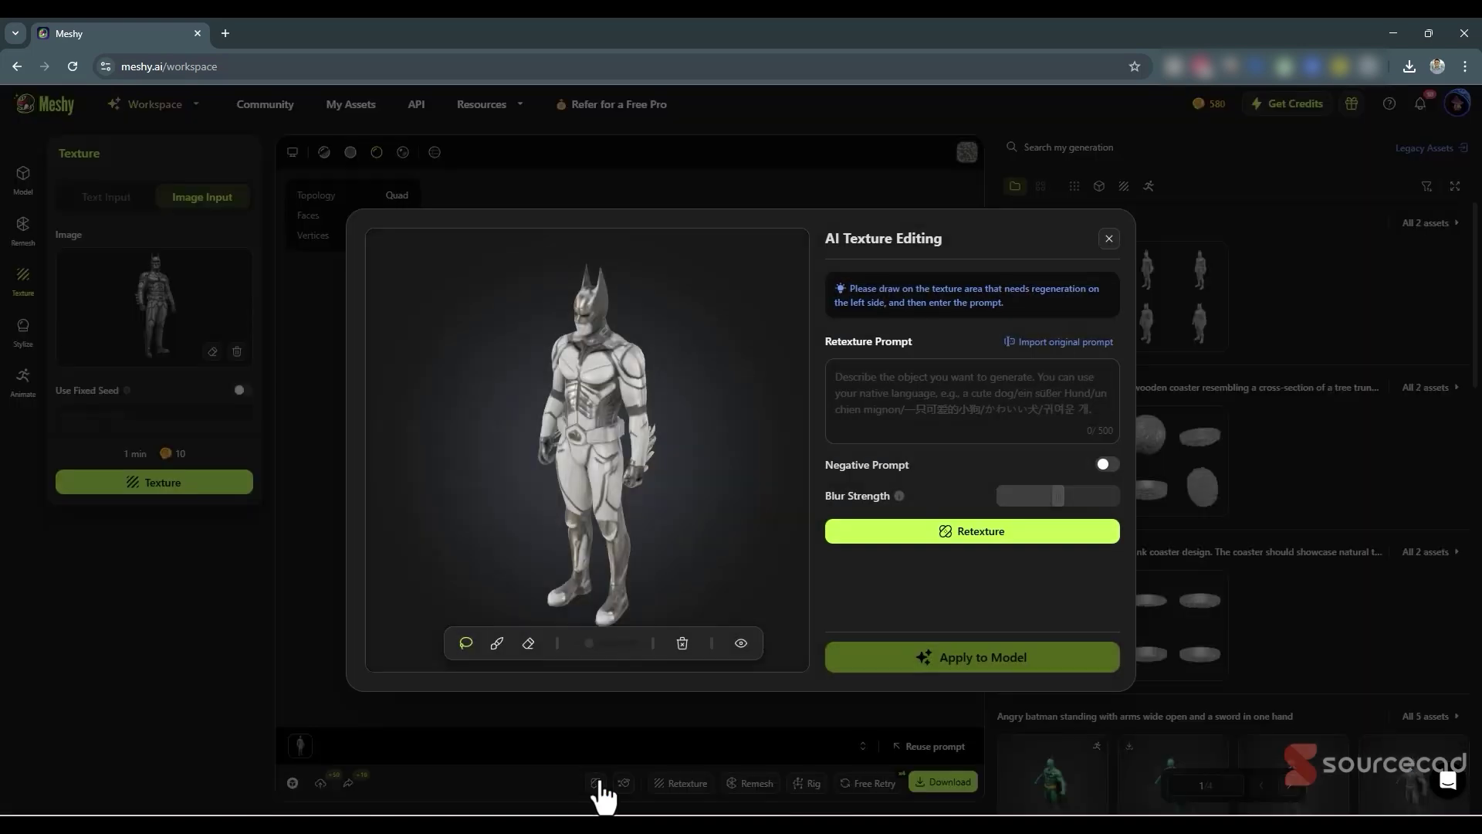
click(1109, 240)
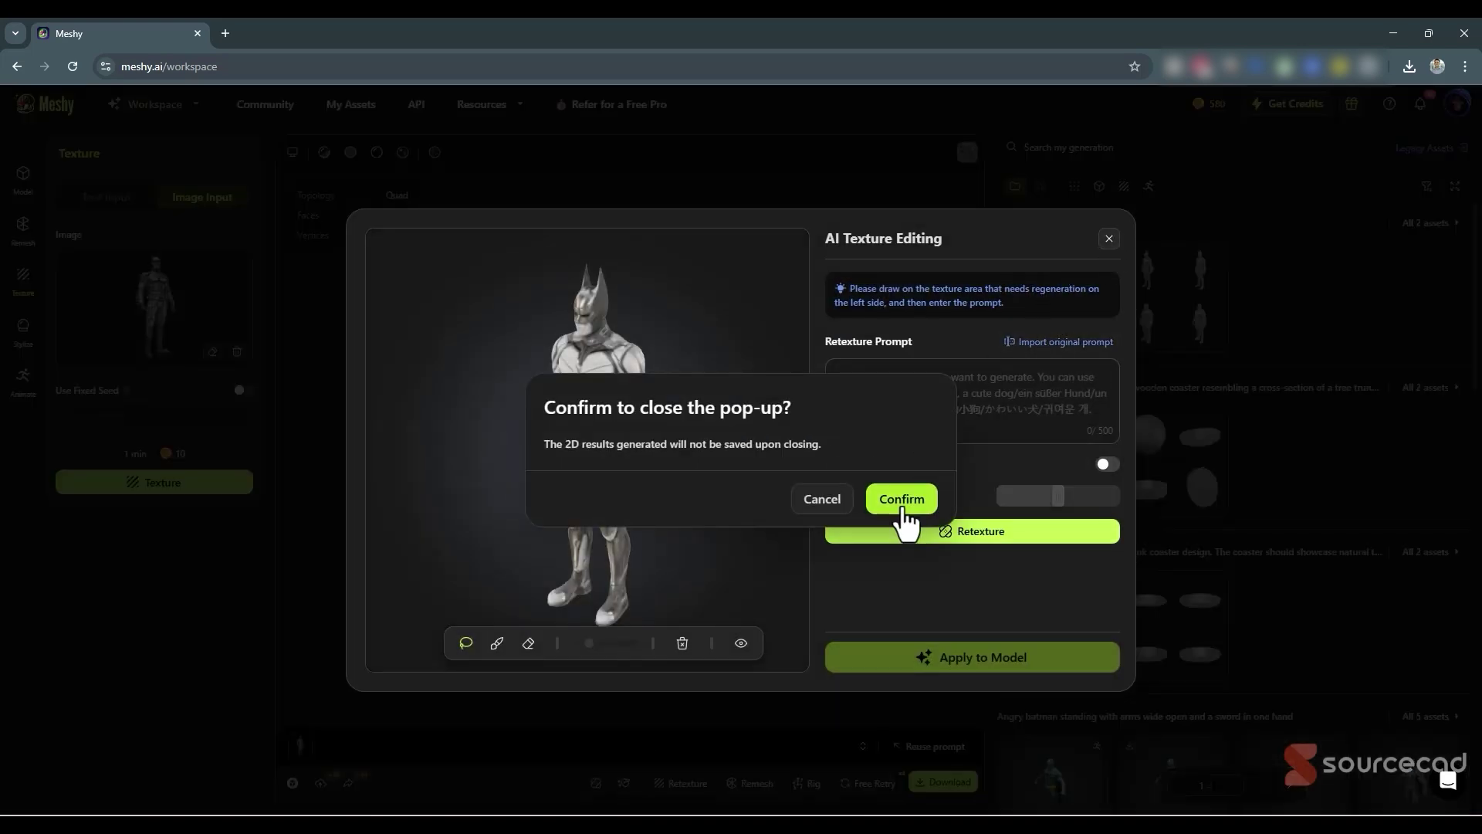
click(901, 510)
scroll(632, 610, up, 5)
right_drag(636, 531, 614, 466)
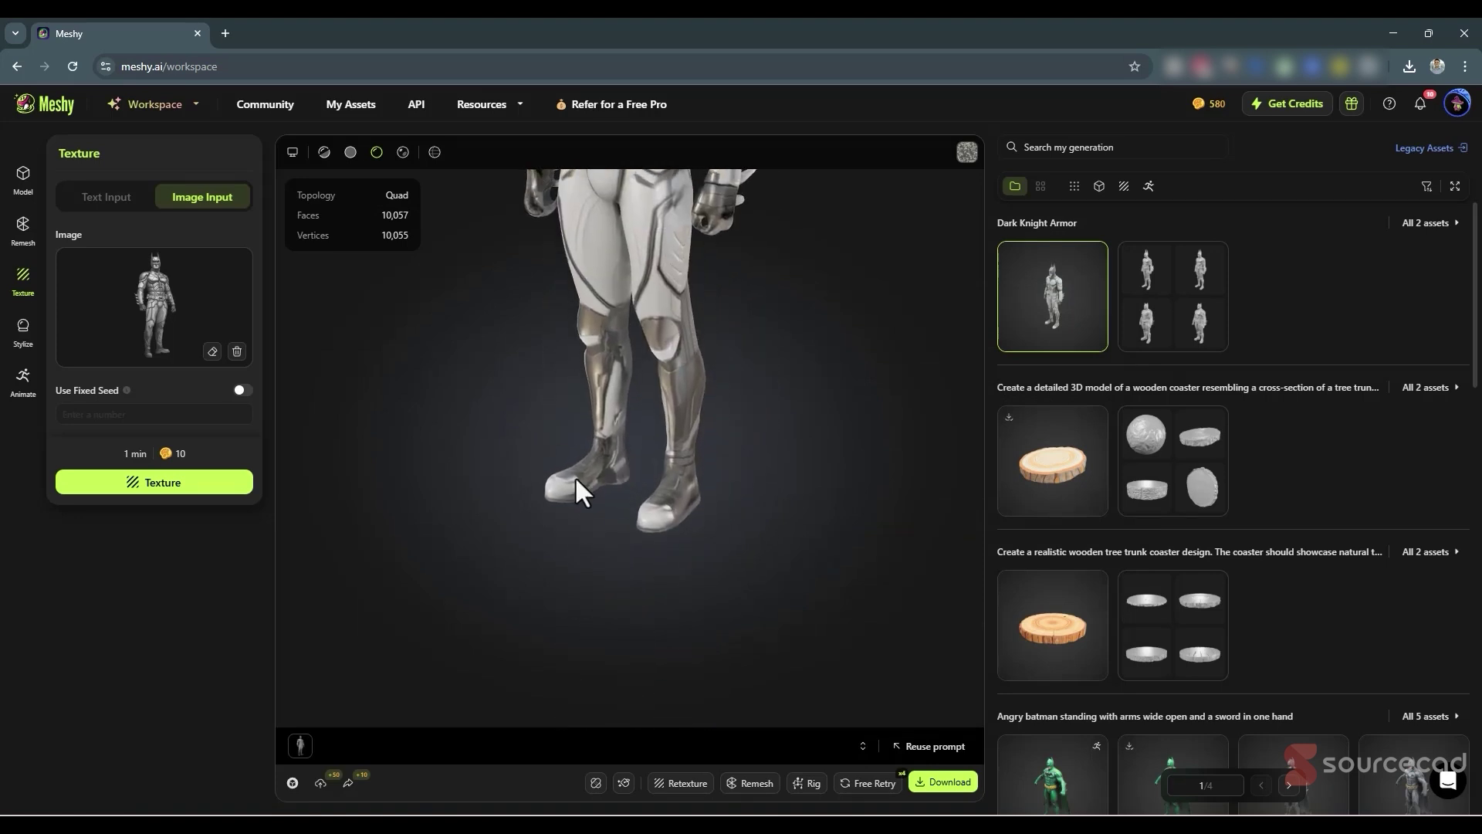
scroll(576, 491, up, 3)
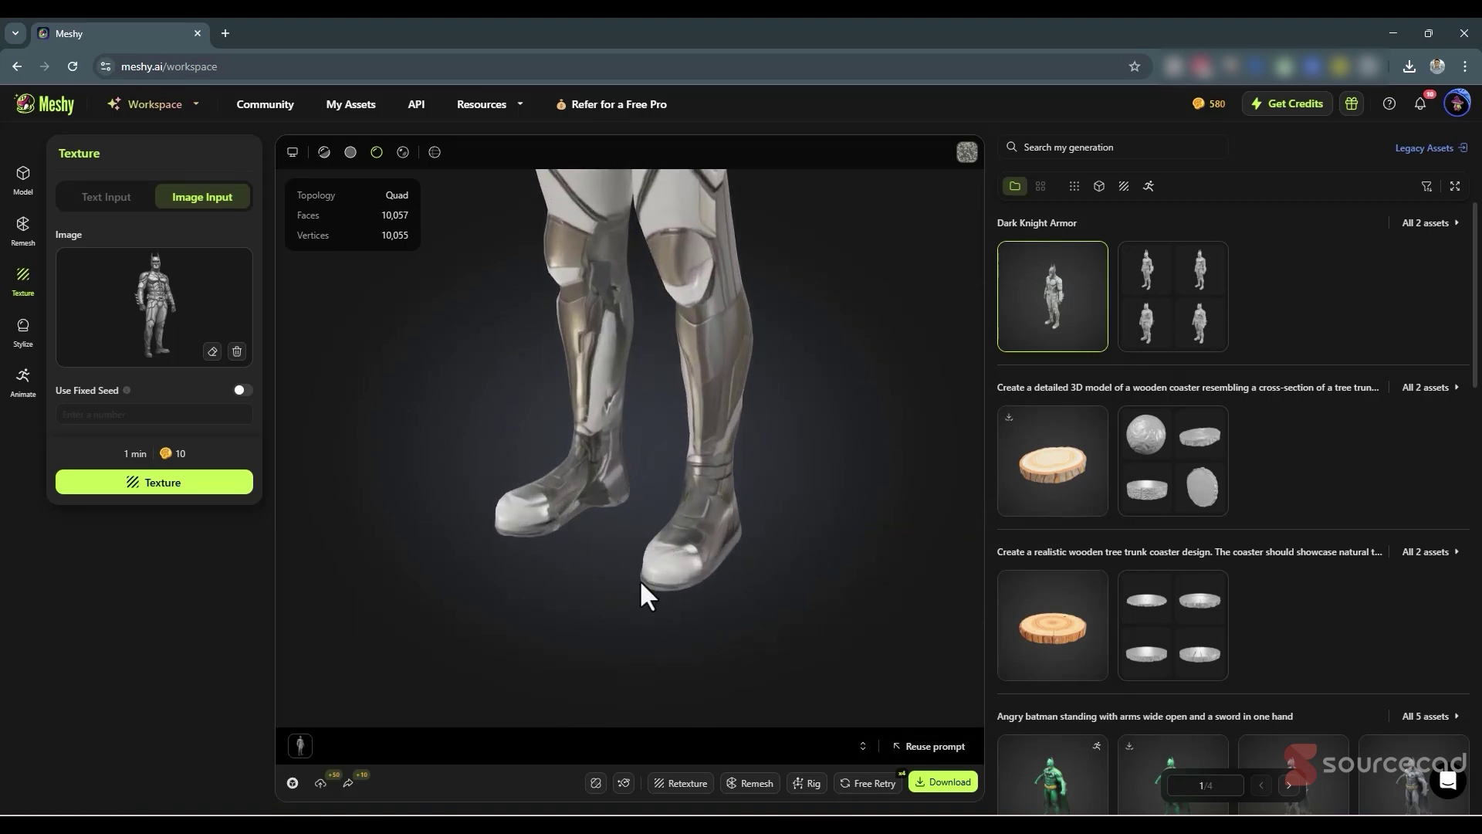
- In AI Texture Editing, paint both boots as the edit area
click(598, 783)
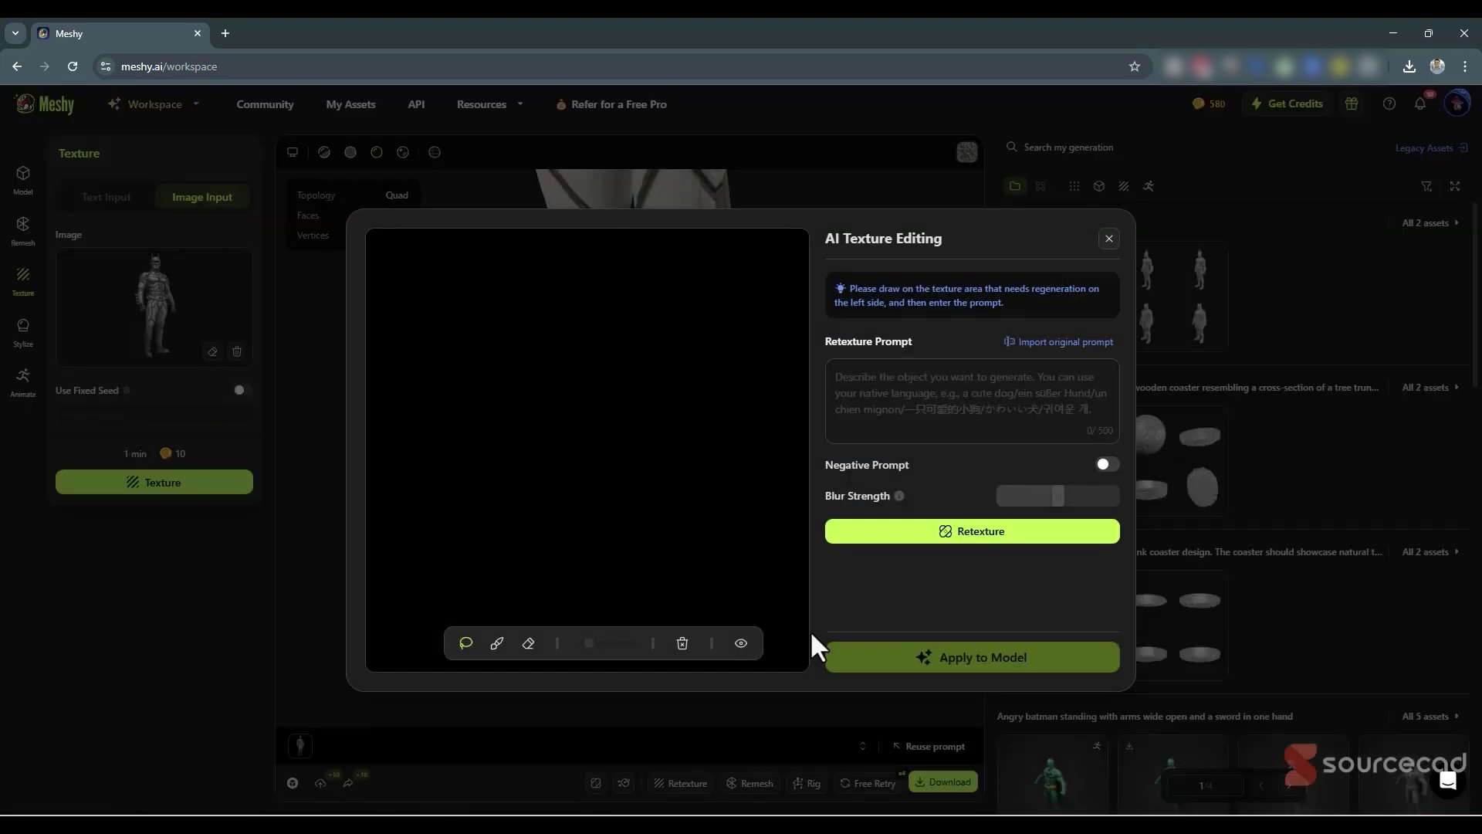
mouse_move(525, 431)
mouse_down()
mouse_move(457, 457)
mouse_move(438, 494)
mouse_move(477, 556)
mouse_move(568, 533)
mouse_move(601, 490)
mouse_move(587, 439)
mouse_up()
mouse_move(585, 531)
mouse_down()
mouse_move(665, 587)
mouse_move(723, 515)
mouse_move(636, 457)
mouse_up()
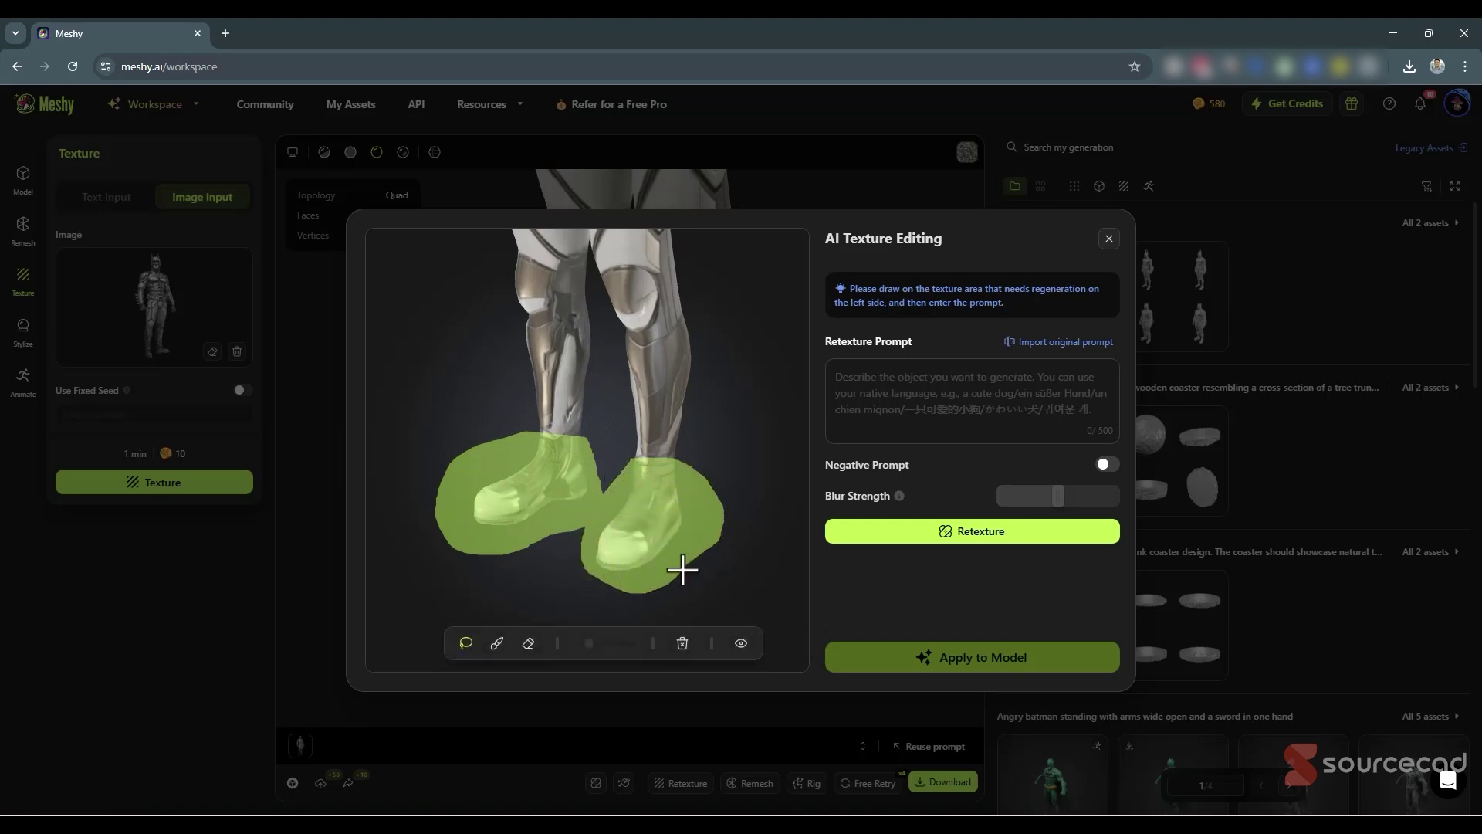
- Enter 'Sports shoes, blue and red stripes' as the retexture prompt and generate
click(867, 380)
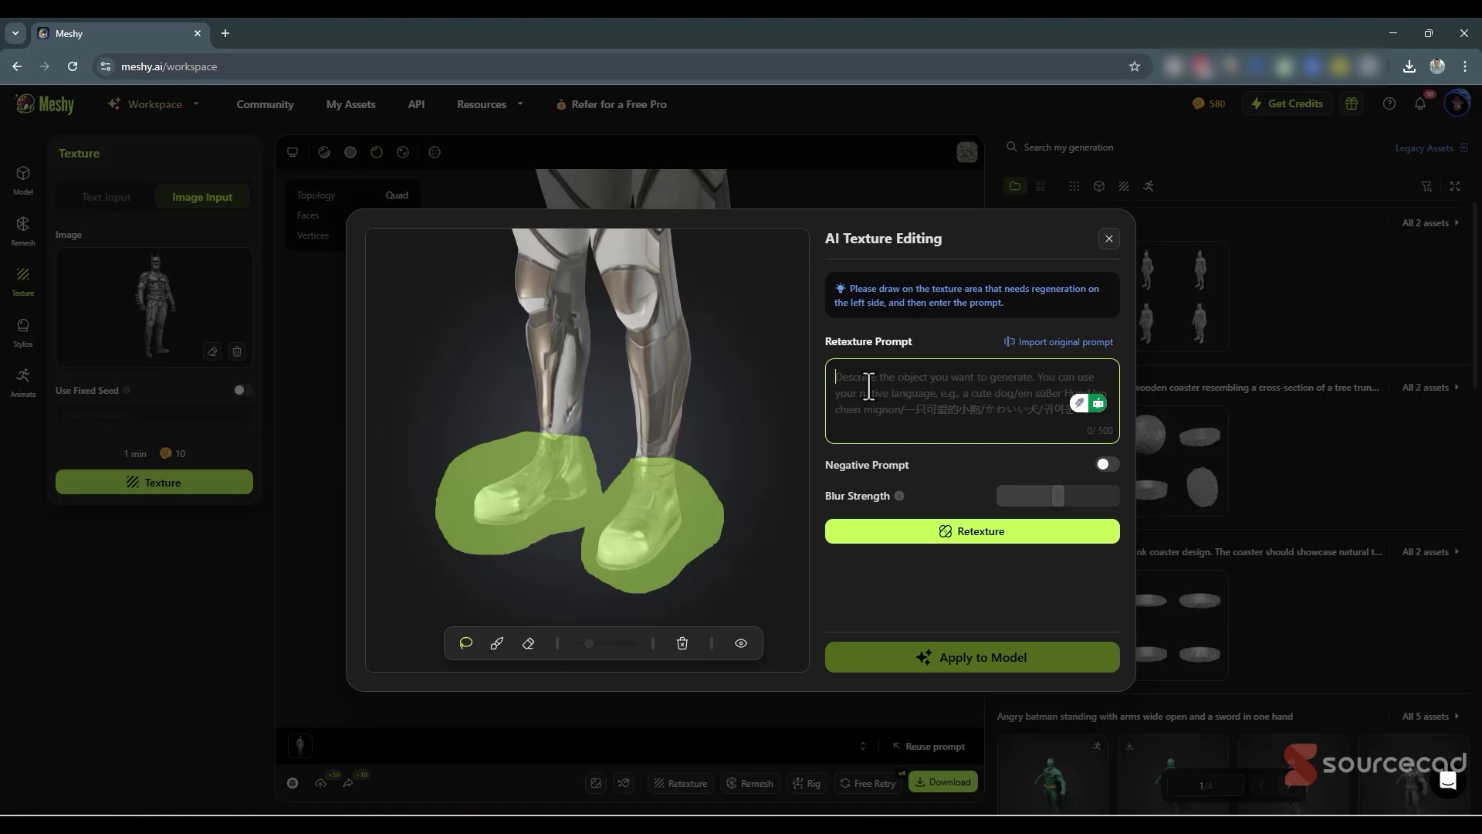
text(S)
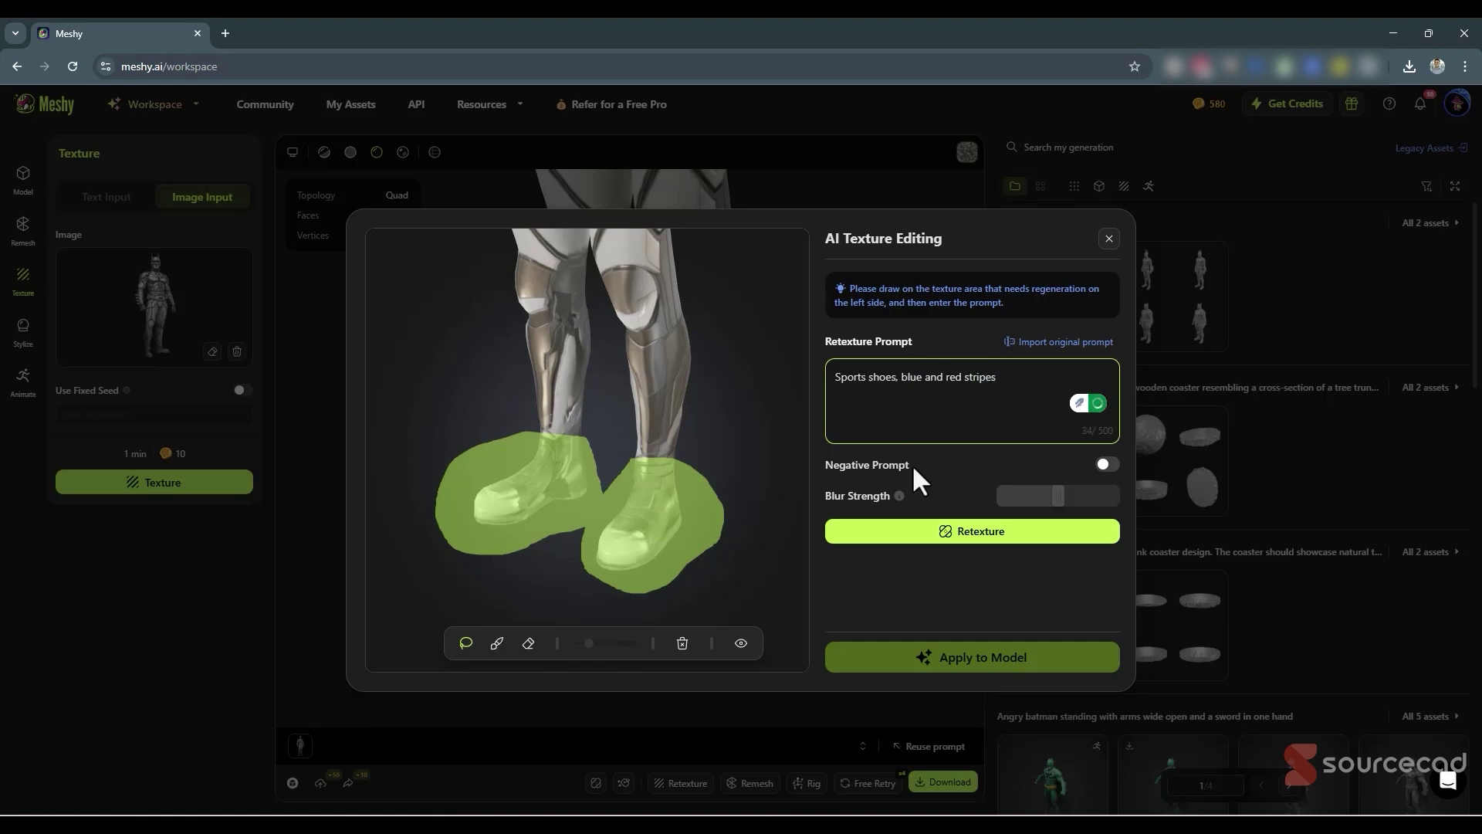
click(969, 532)
- Compare the four retexture results and apply the second blue-and-red striped sneaker to the model
scroll(968, 545, down, 1)
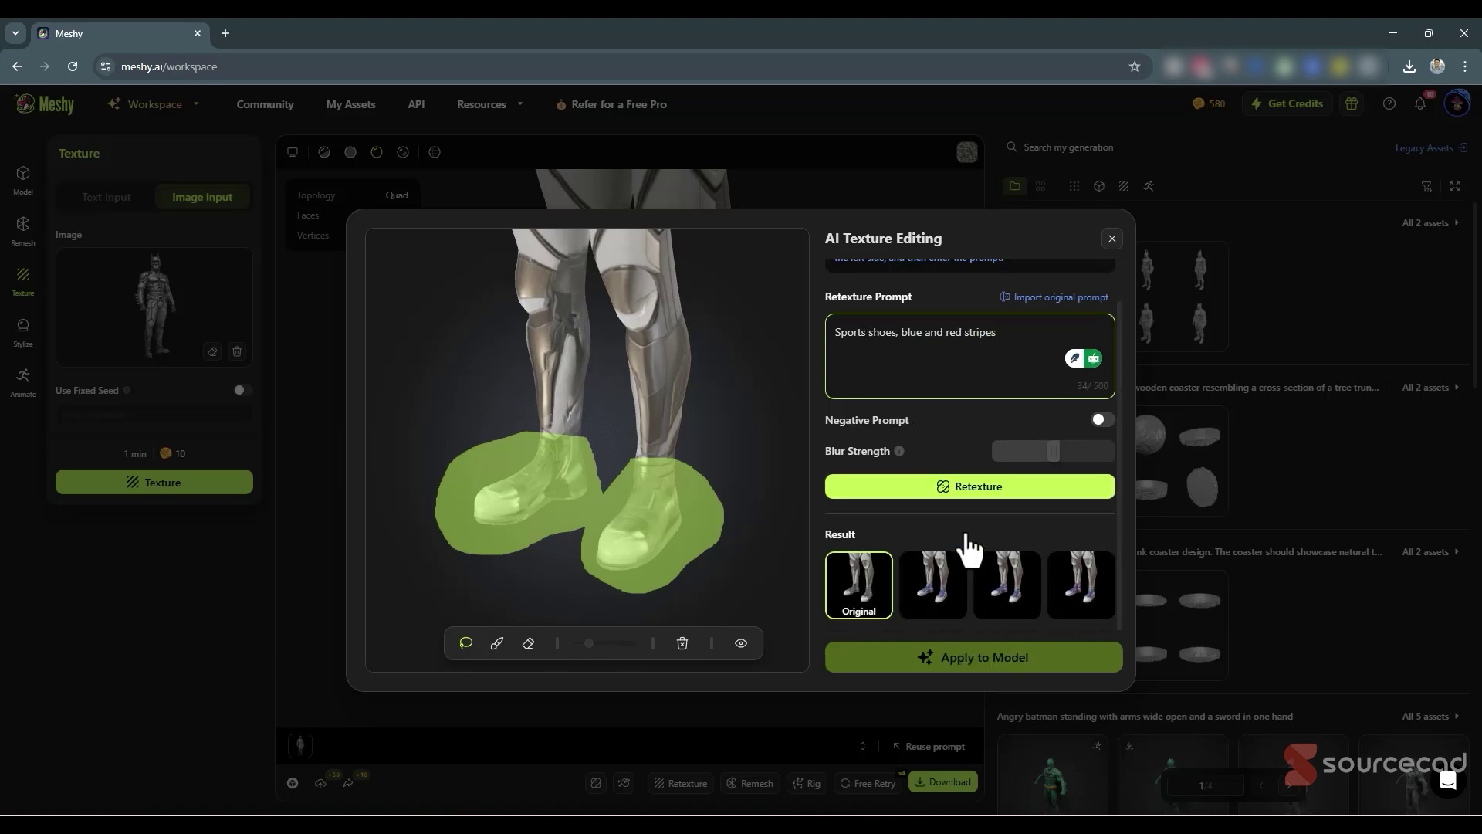
click(928, 606)
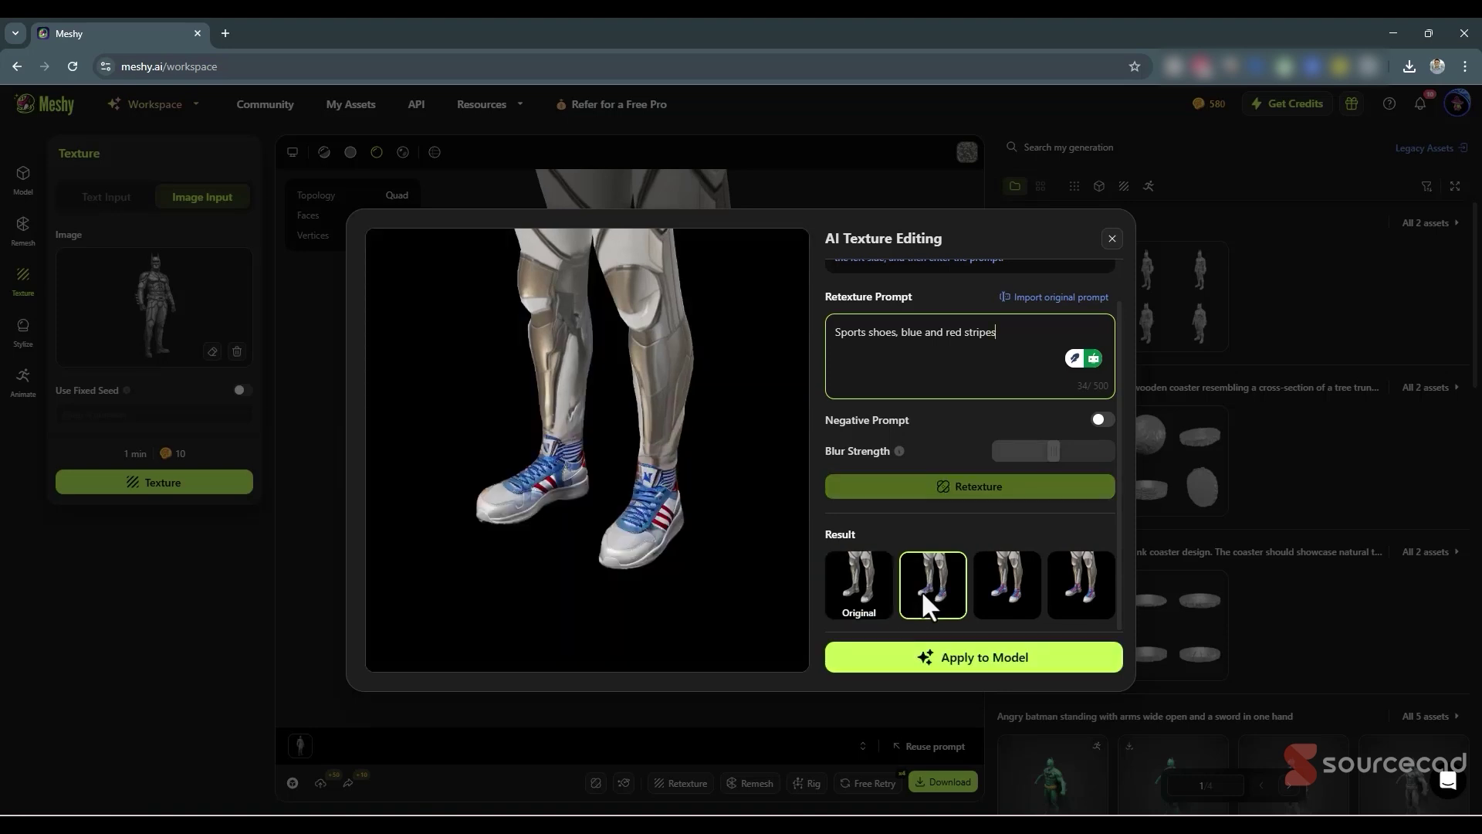
click(1005, 573)
click(1087, 583)
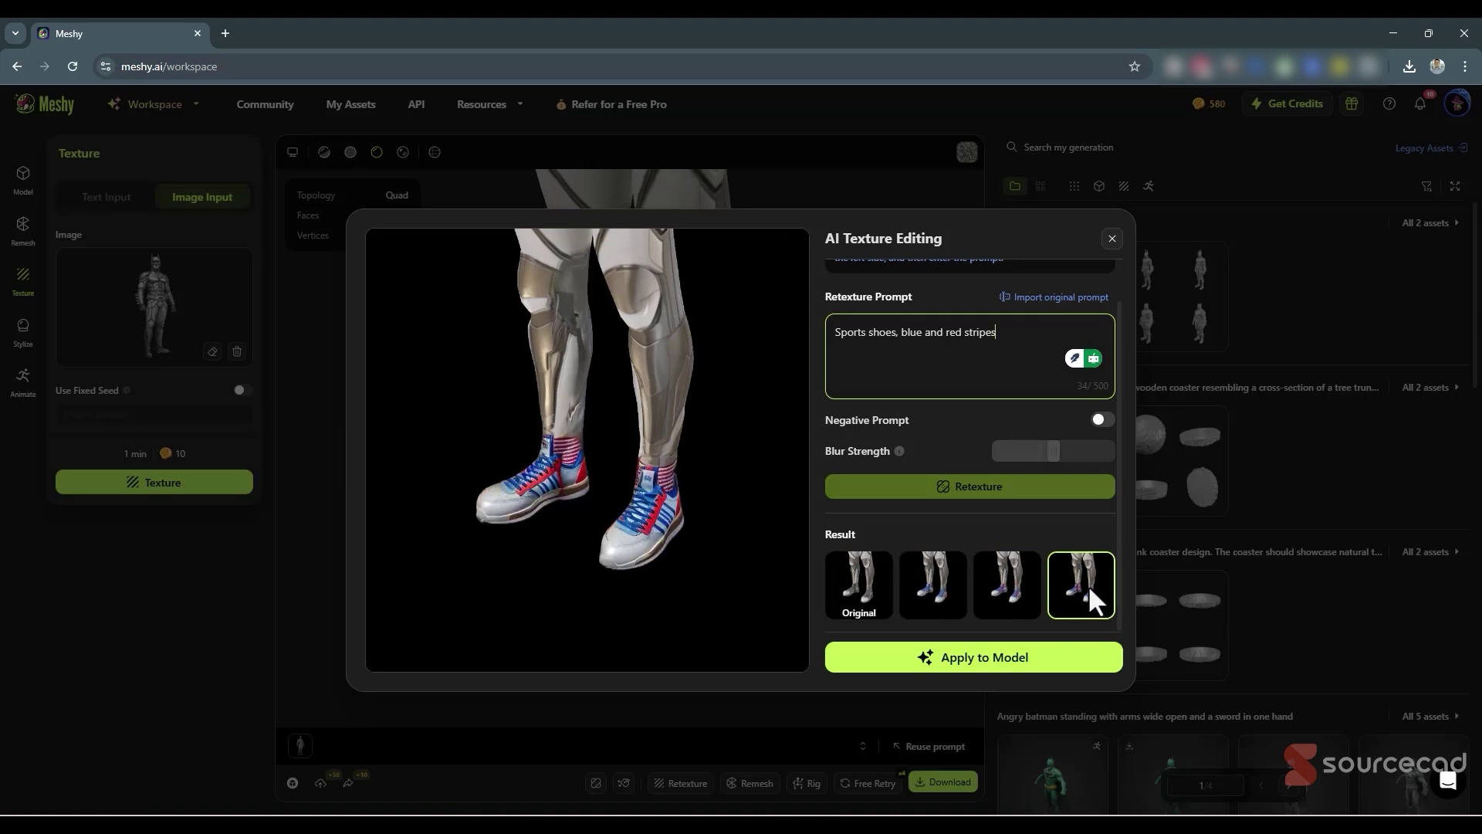
click(943, 585)
click(943, 661)
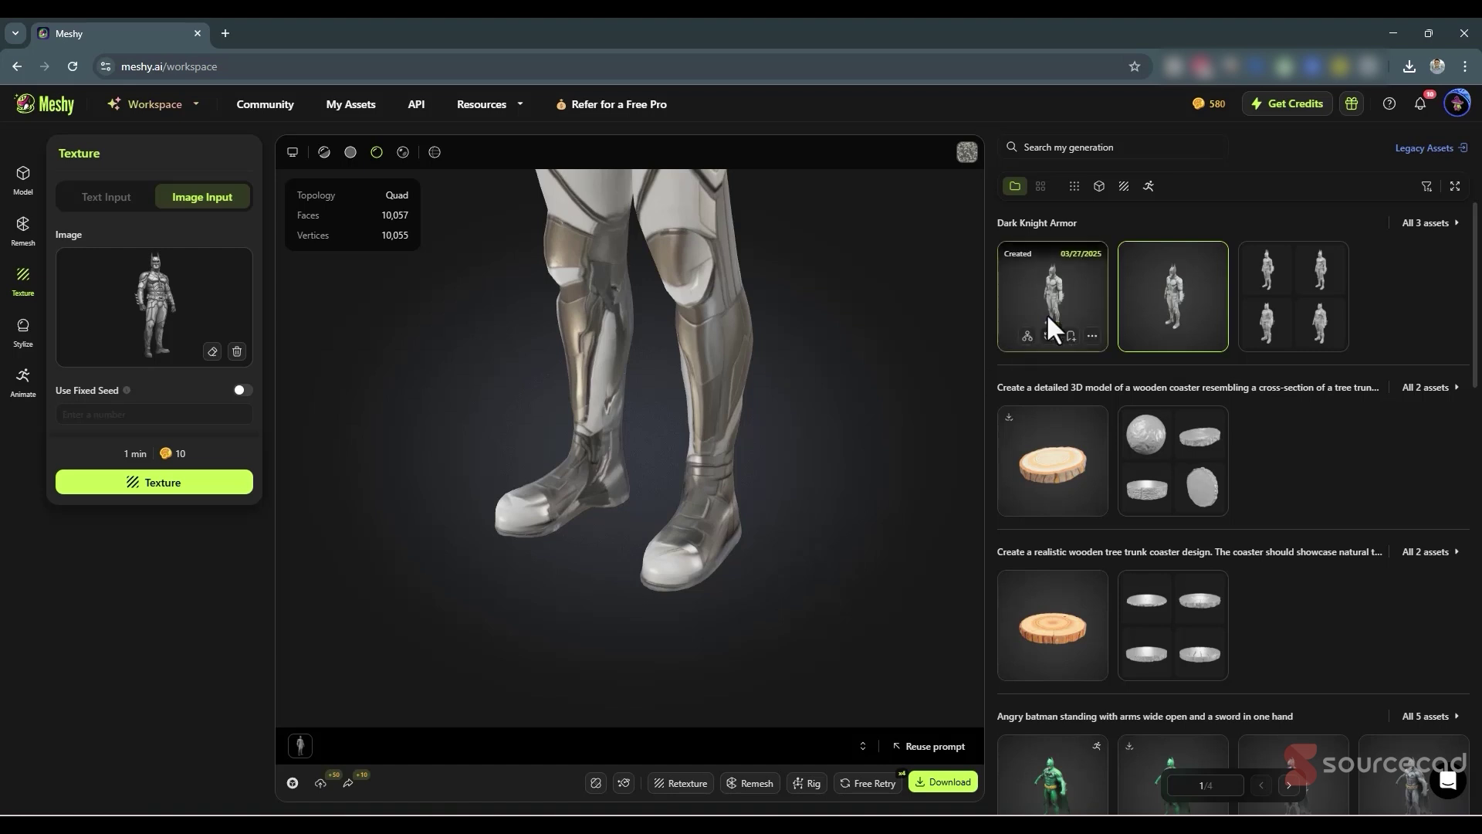
- Load the newest Dark Knight Armor model and frame its legs and striped sneakers for Smart Healing
click(1048, 317)
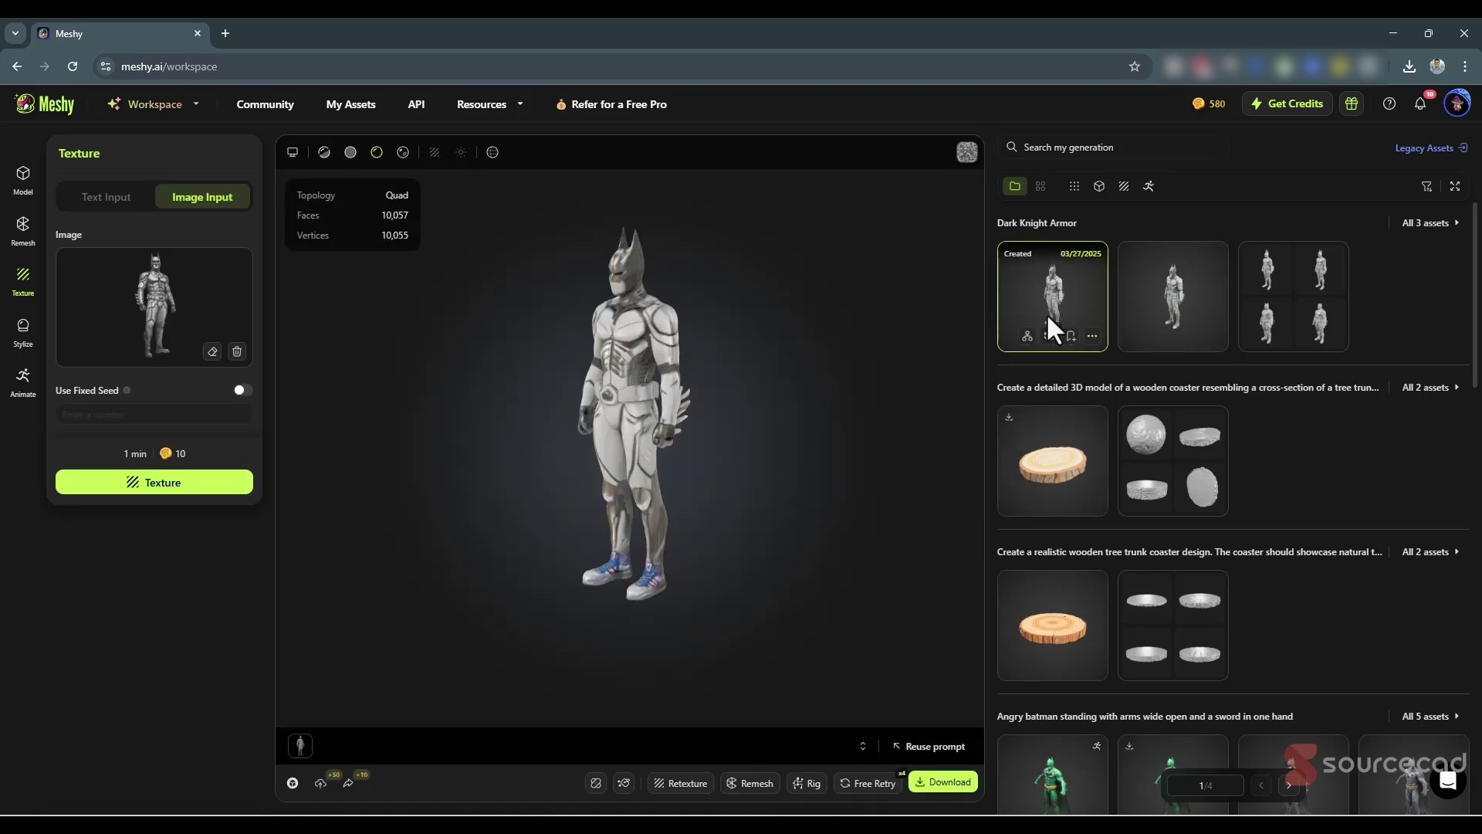
drag(569, 455, 596, 433)
scroll(605, 563, up, 5)
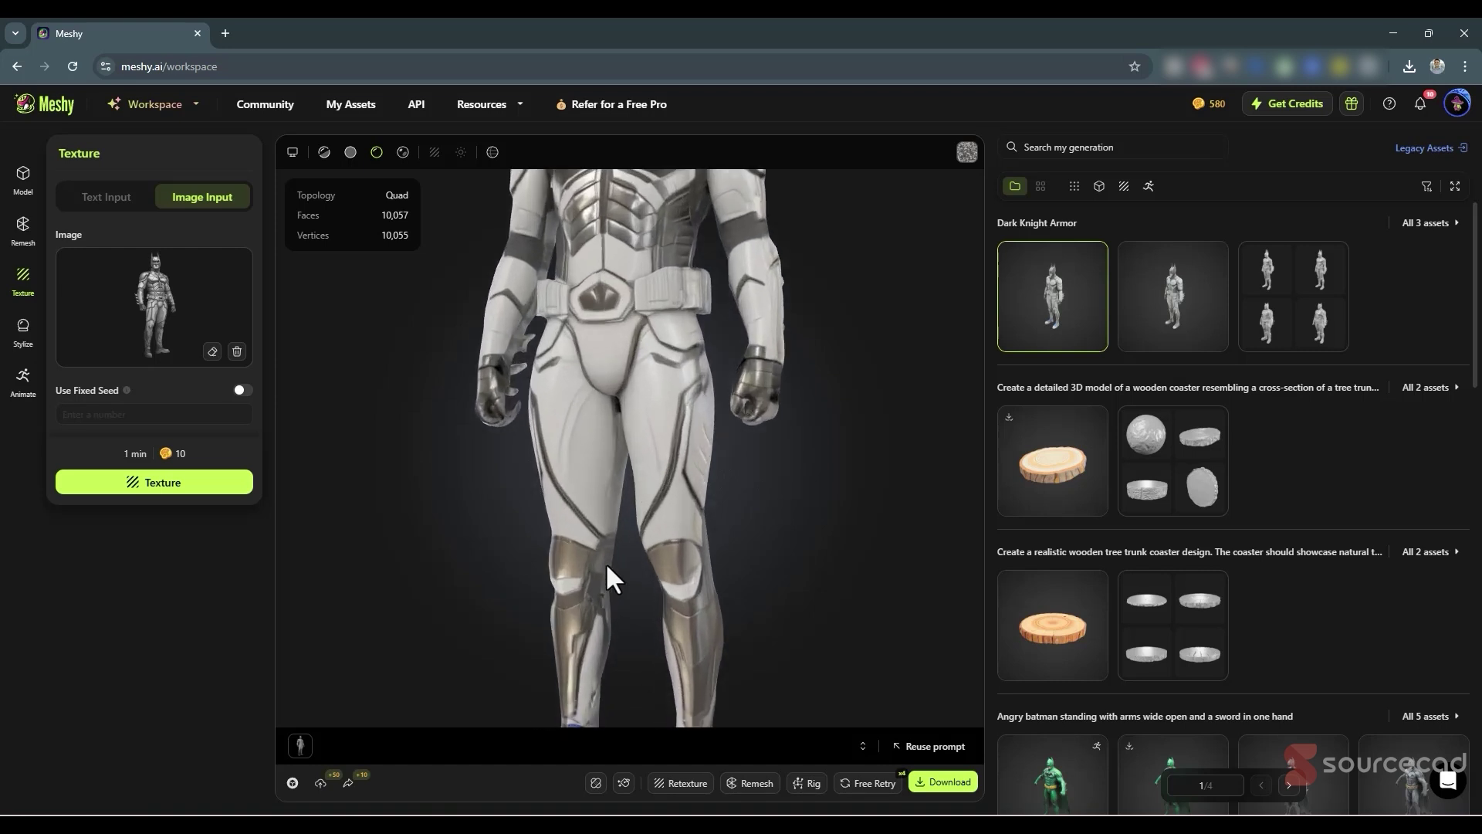
right_drag(601, 605, 626, 314)
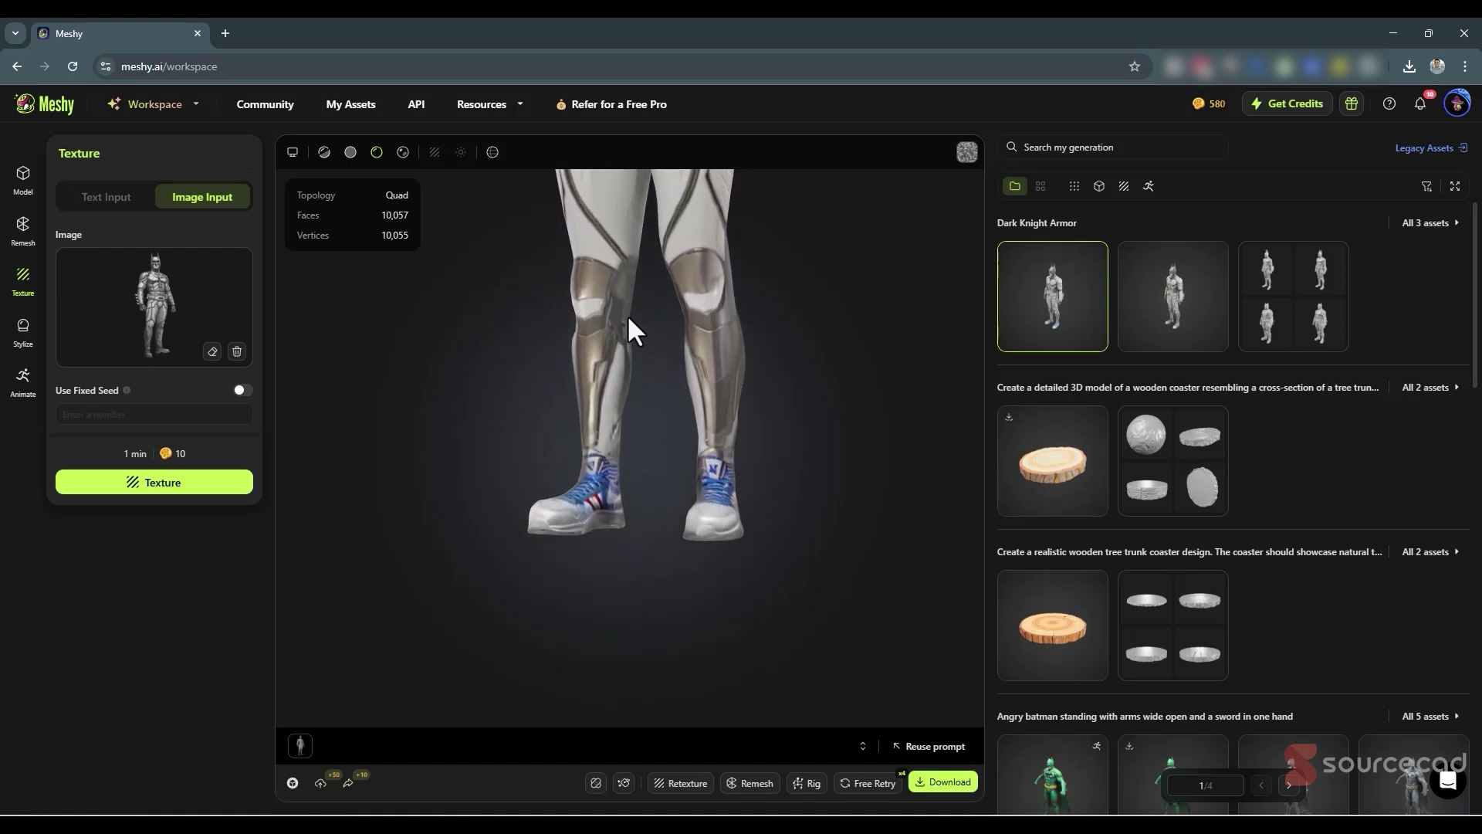
click(623, 784)
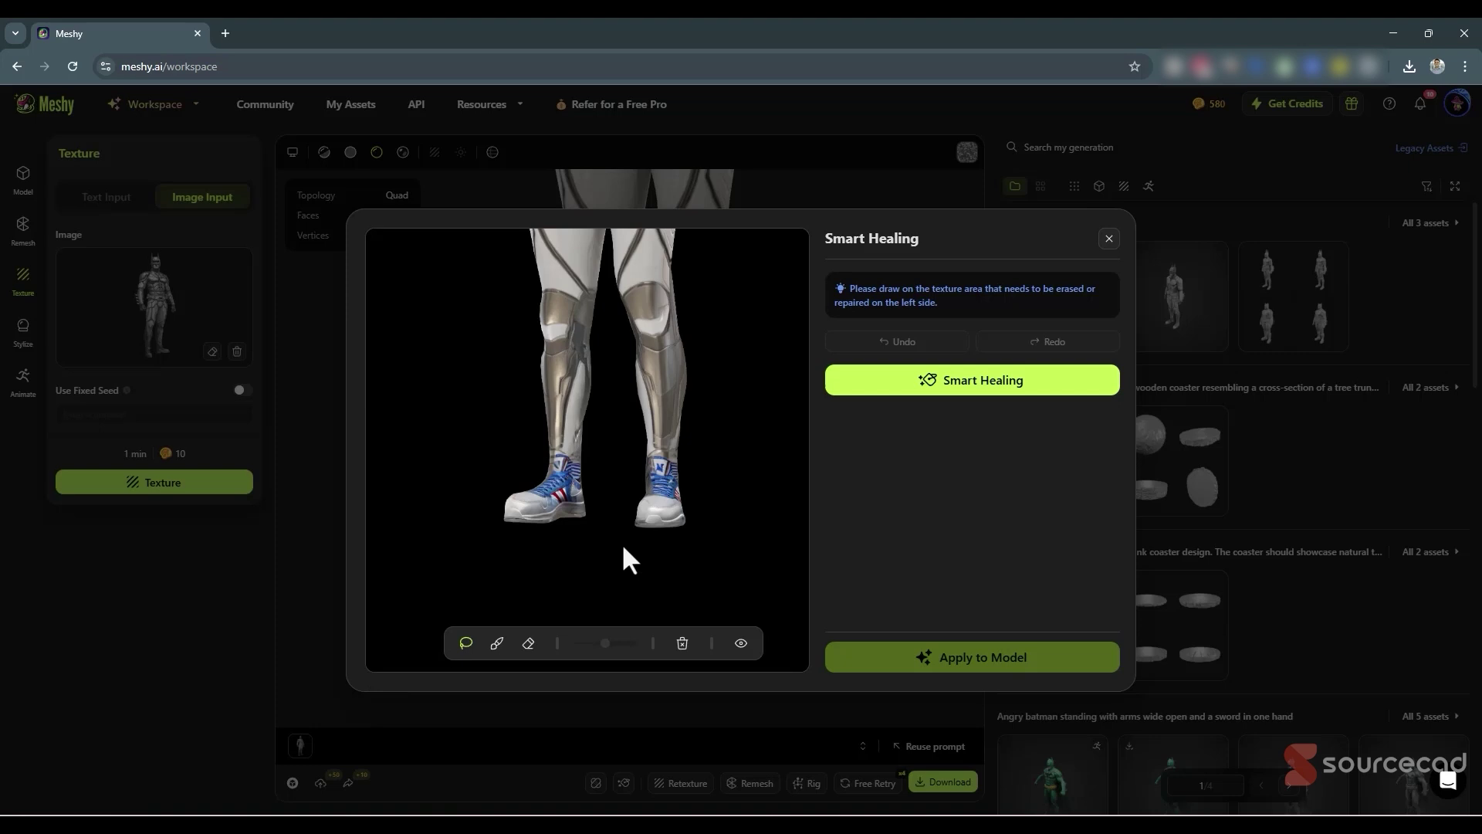
- Mark the flaw above the left sneaker, smart-heal it, and apply the fix to the model
mouse_move(567, 436)
mouse_down()
mouse_move(587, 429)
mouse_move(582, 412)
mouse_up()
click(980, 389)
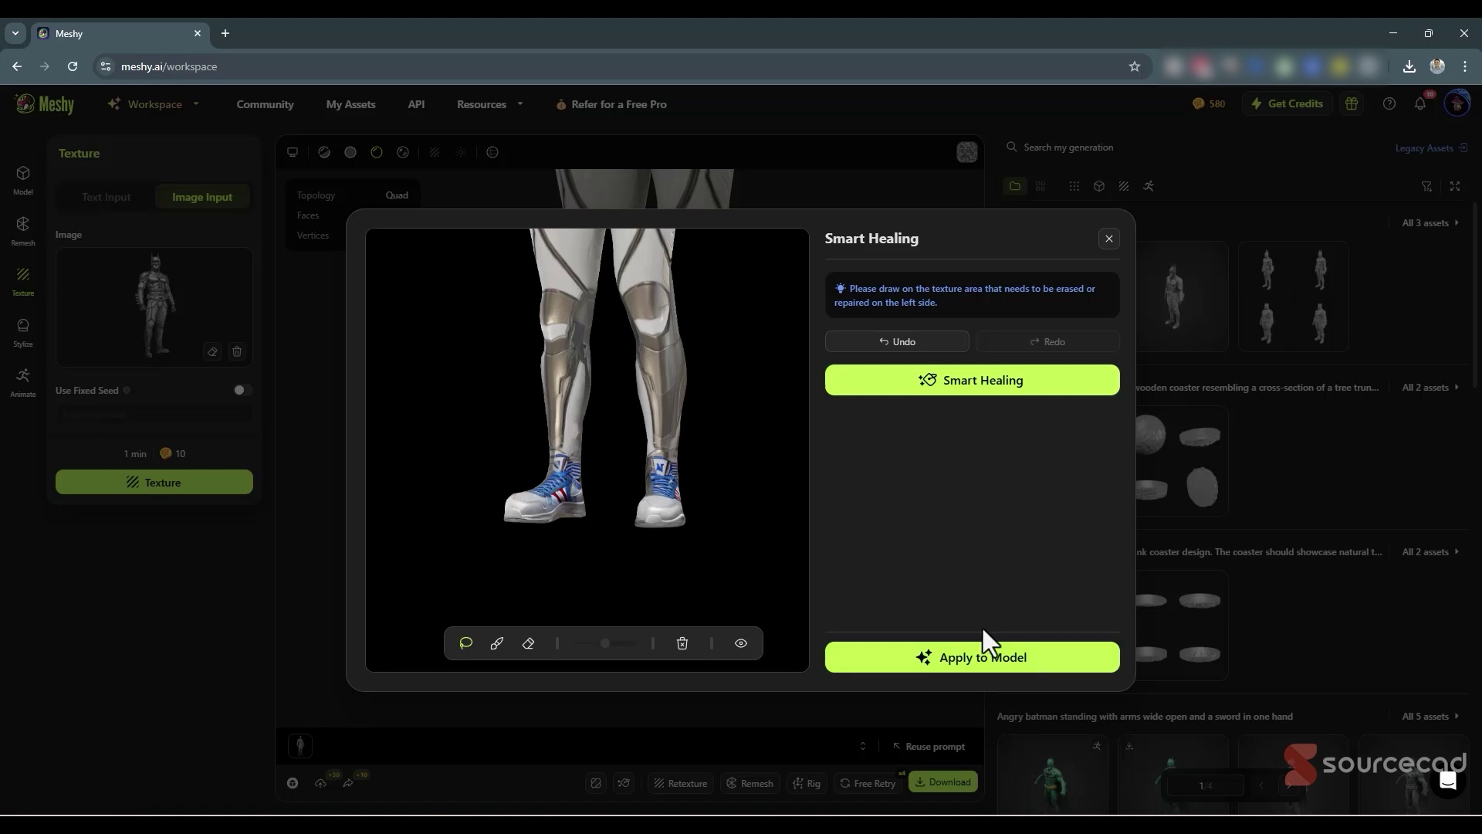
click(986, 655)
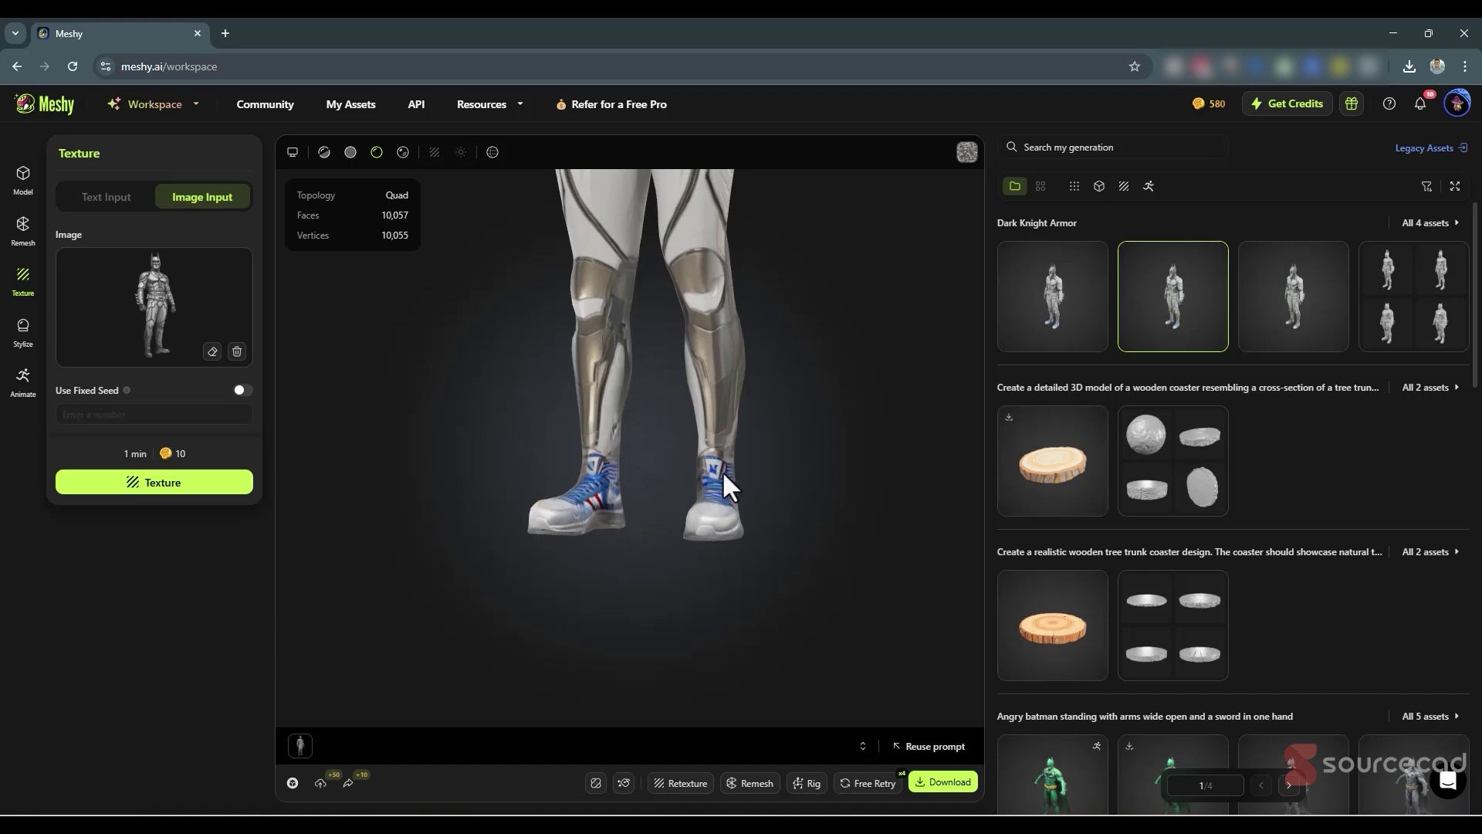
- Select the healed Dark Knight Armor asset and begin rigging it
click(1063, 282)
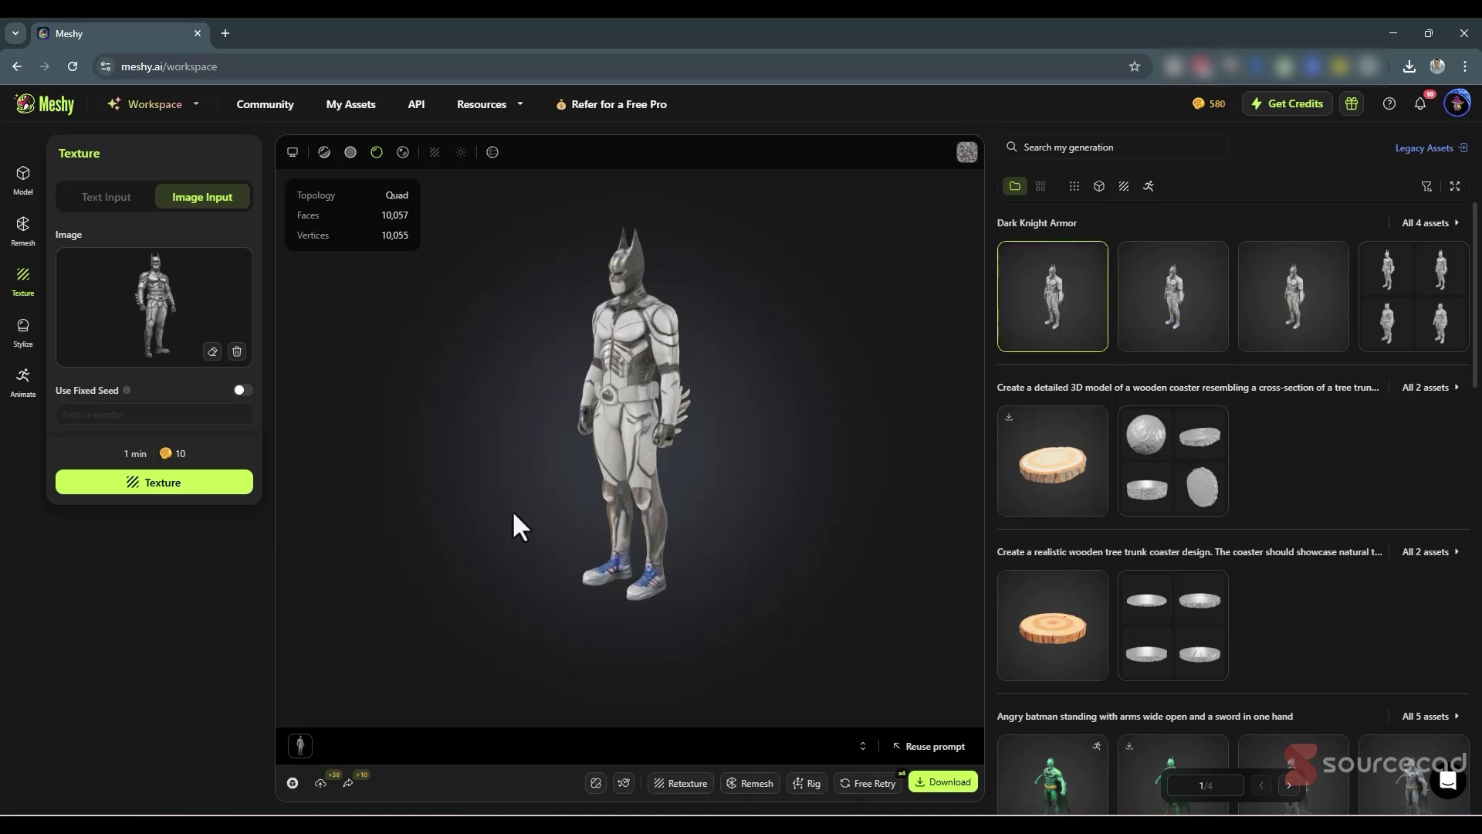
click(809, 784)
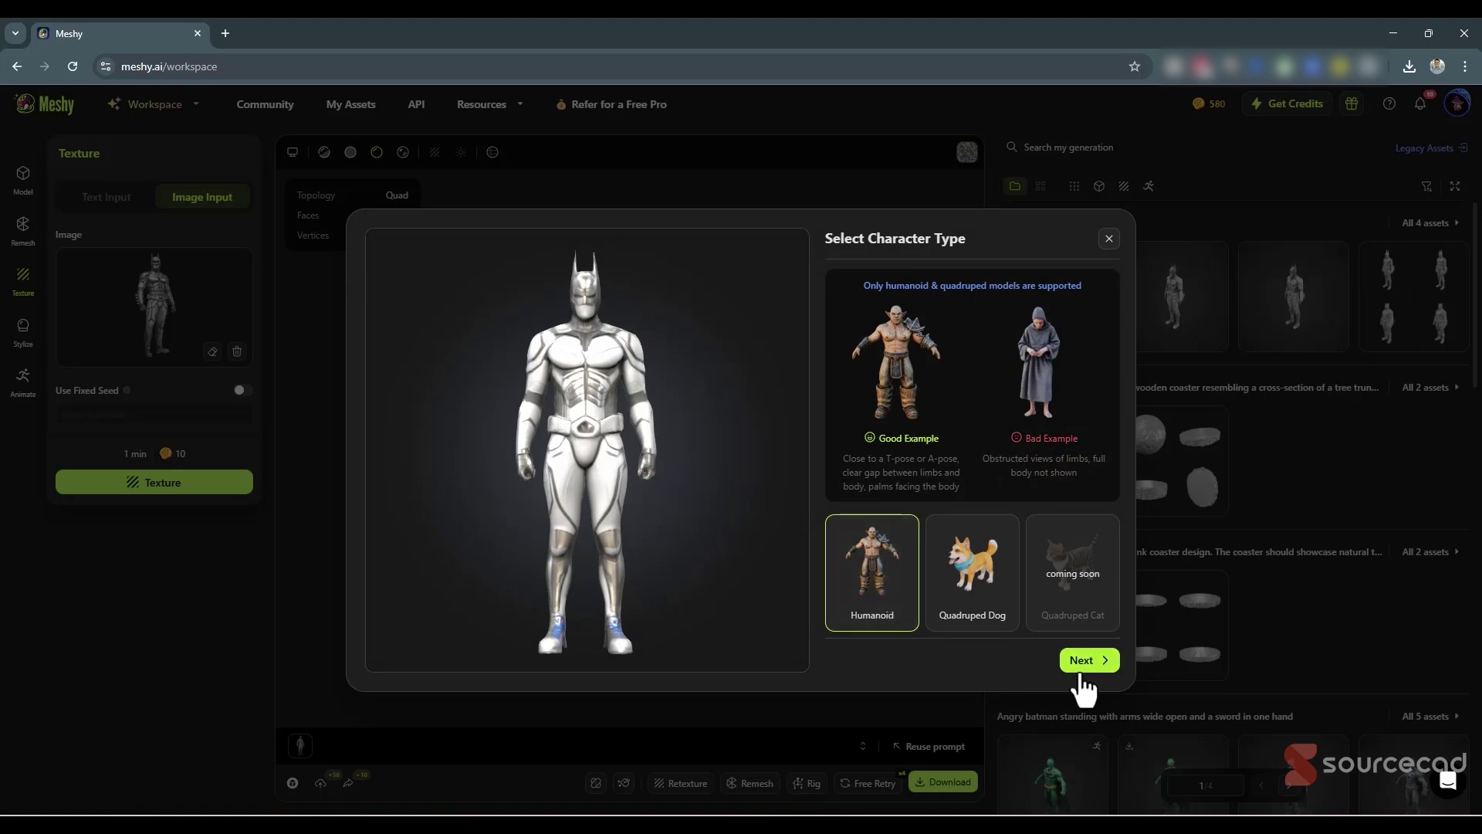
- Keep Humanoid and the default orientation, then align shoulder, wrist, knee and ankle markers
click(1116, 672)
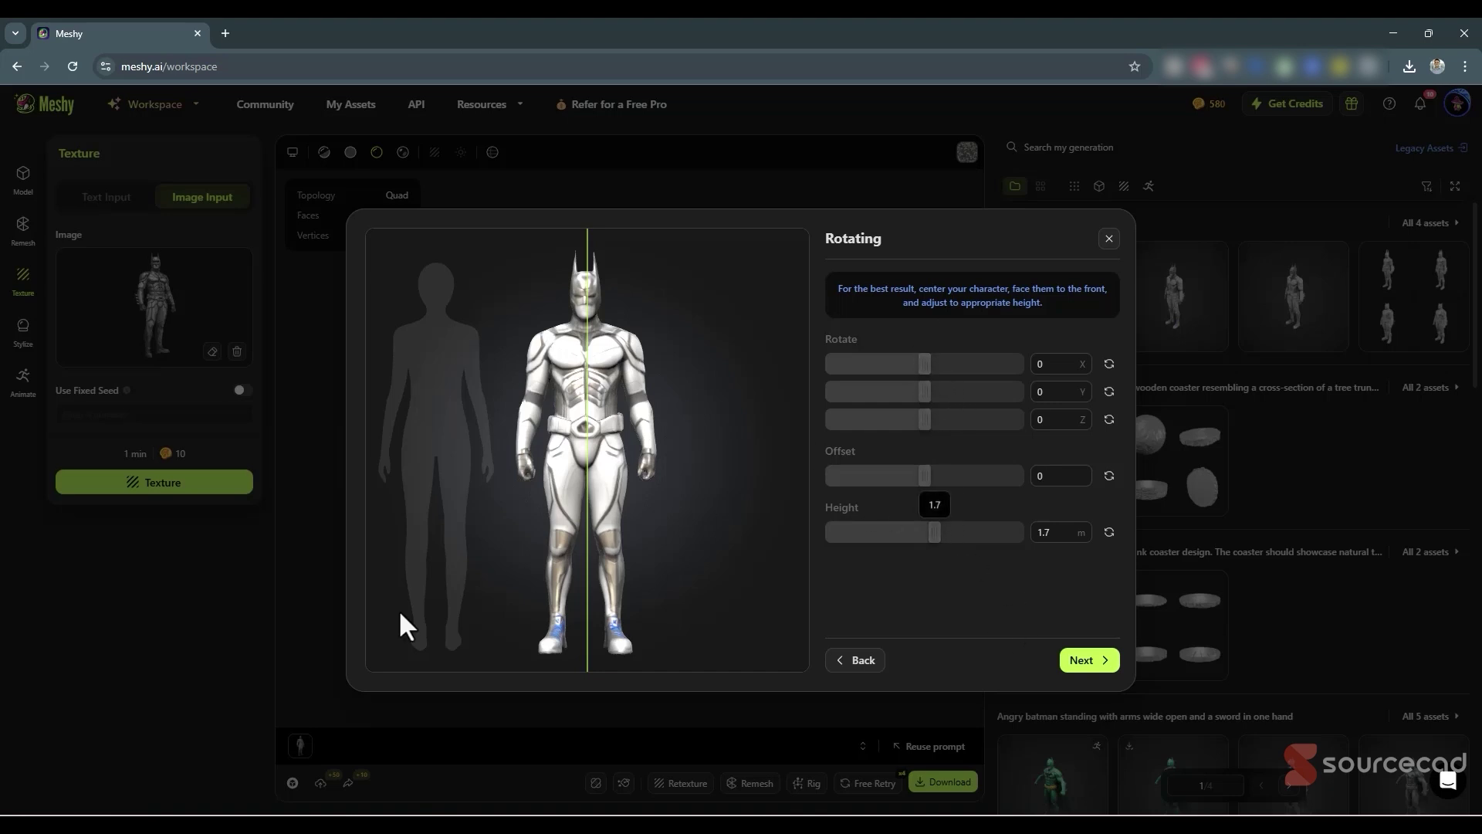
click(1088, 660)
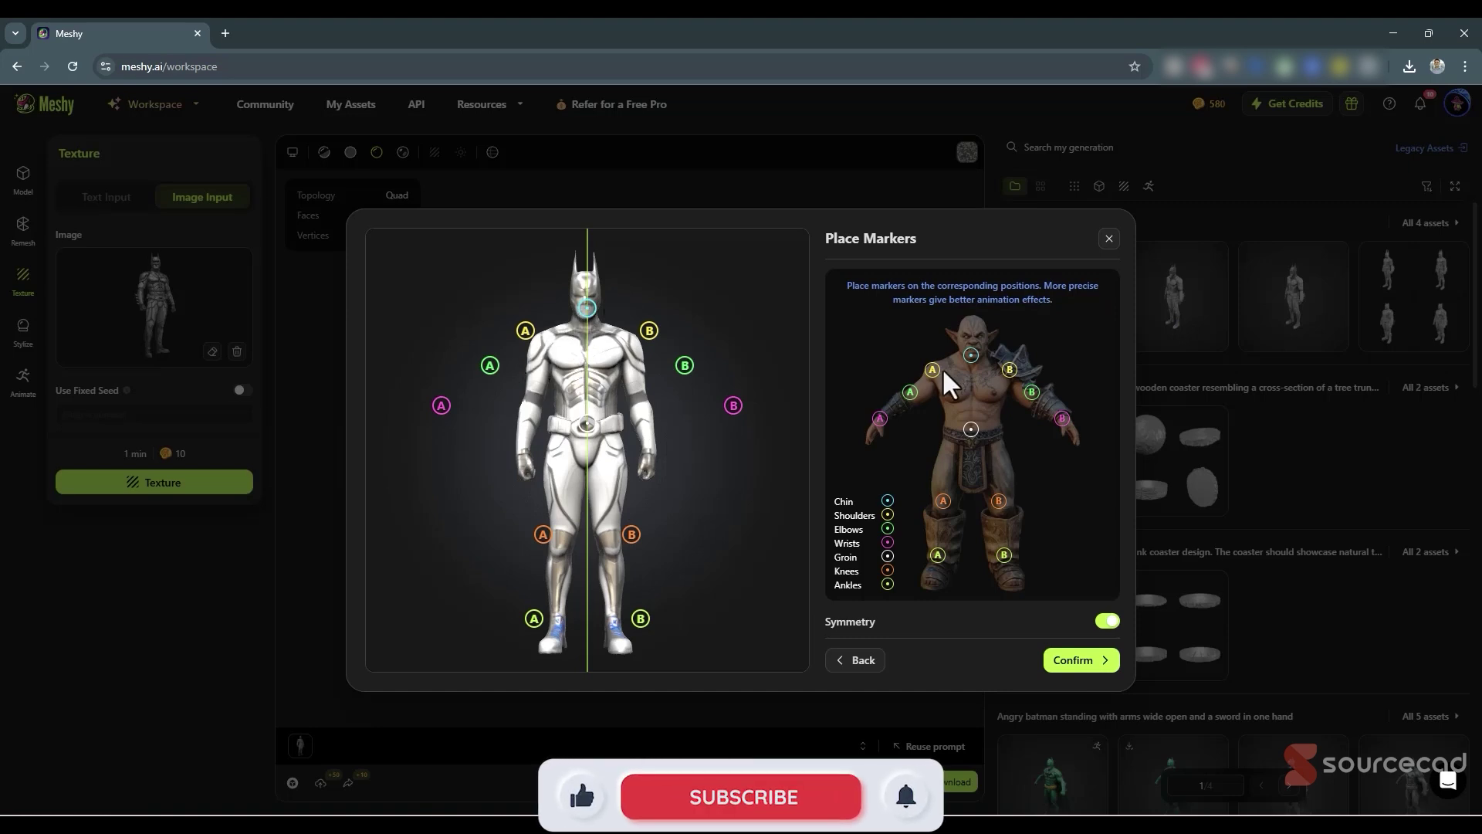
drag(527, 332, 534, 401)
drag(442, 407, 525, 463)
drag(544, 534, 556, 542)
drag(533, 618, 554, 629)
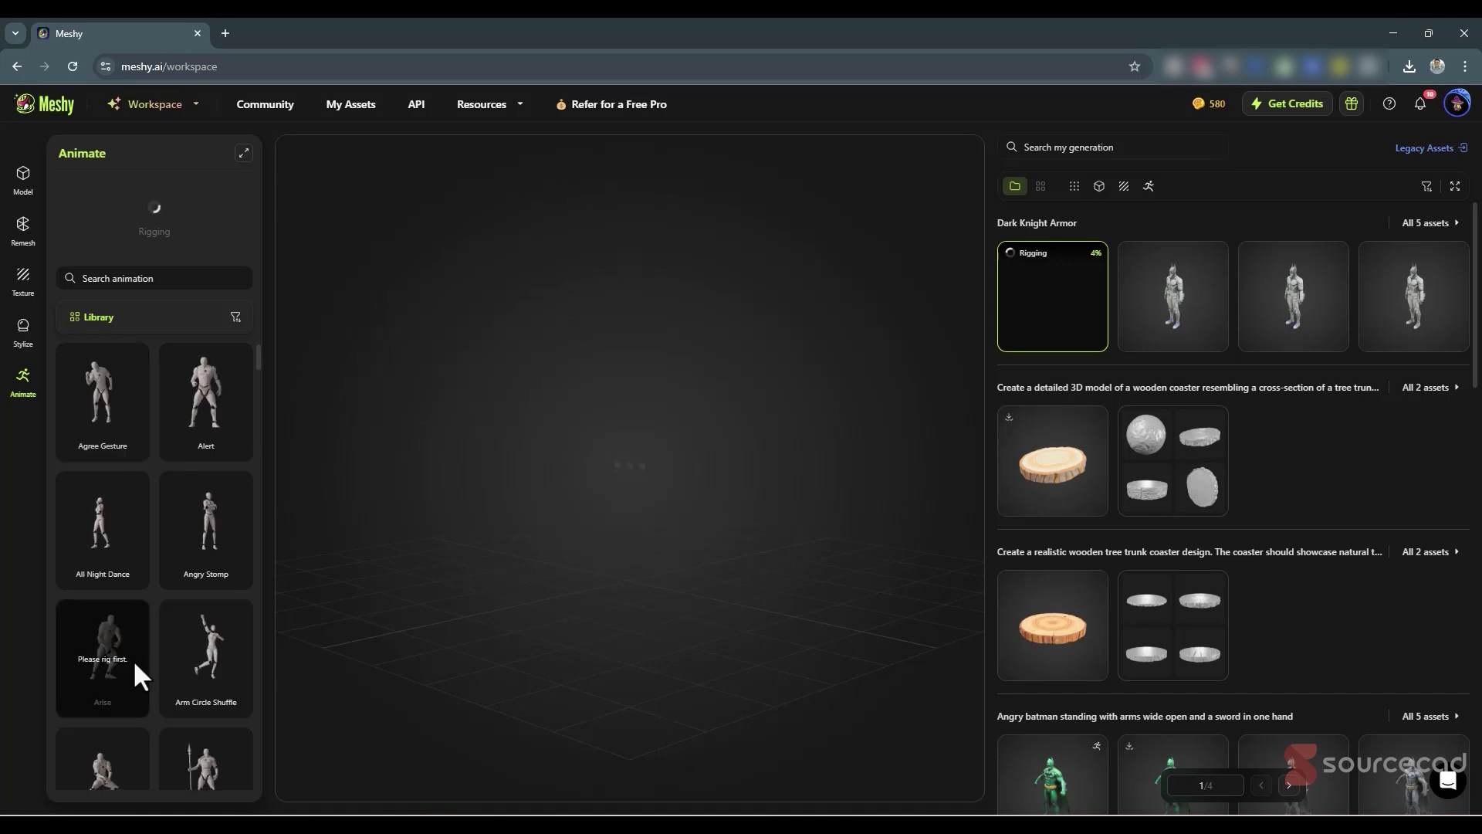
- Orbit the rigged armor model to watch its walking animation from the side
scroll(195, 594, down, 8)
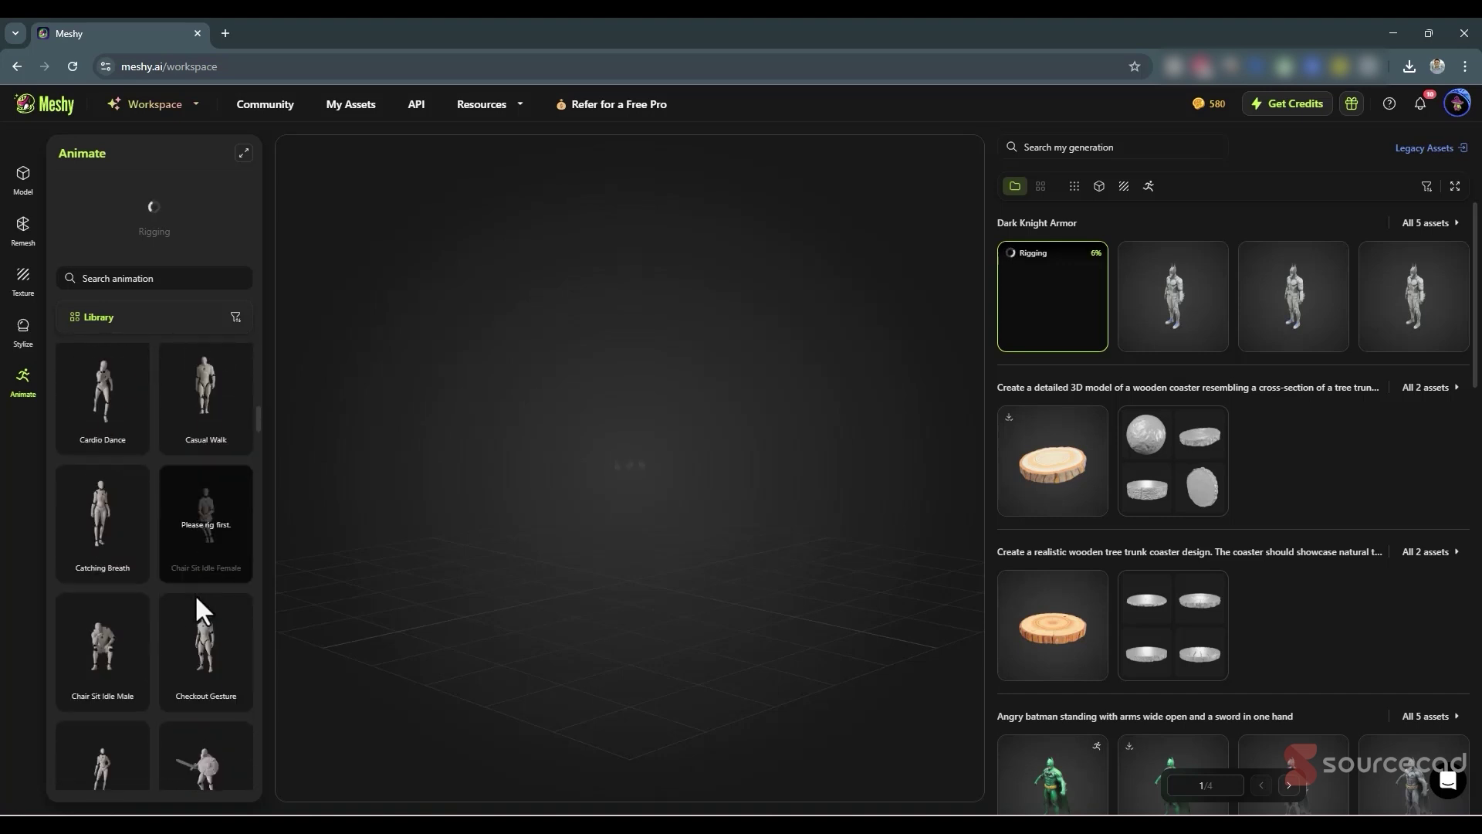
scroll(194, 595, up, 8)
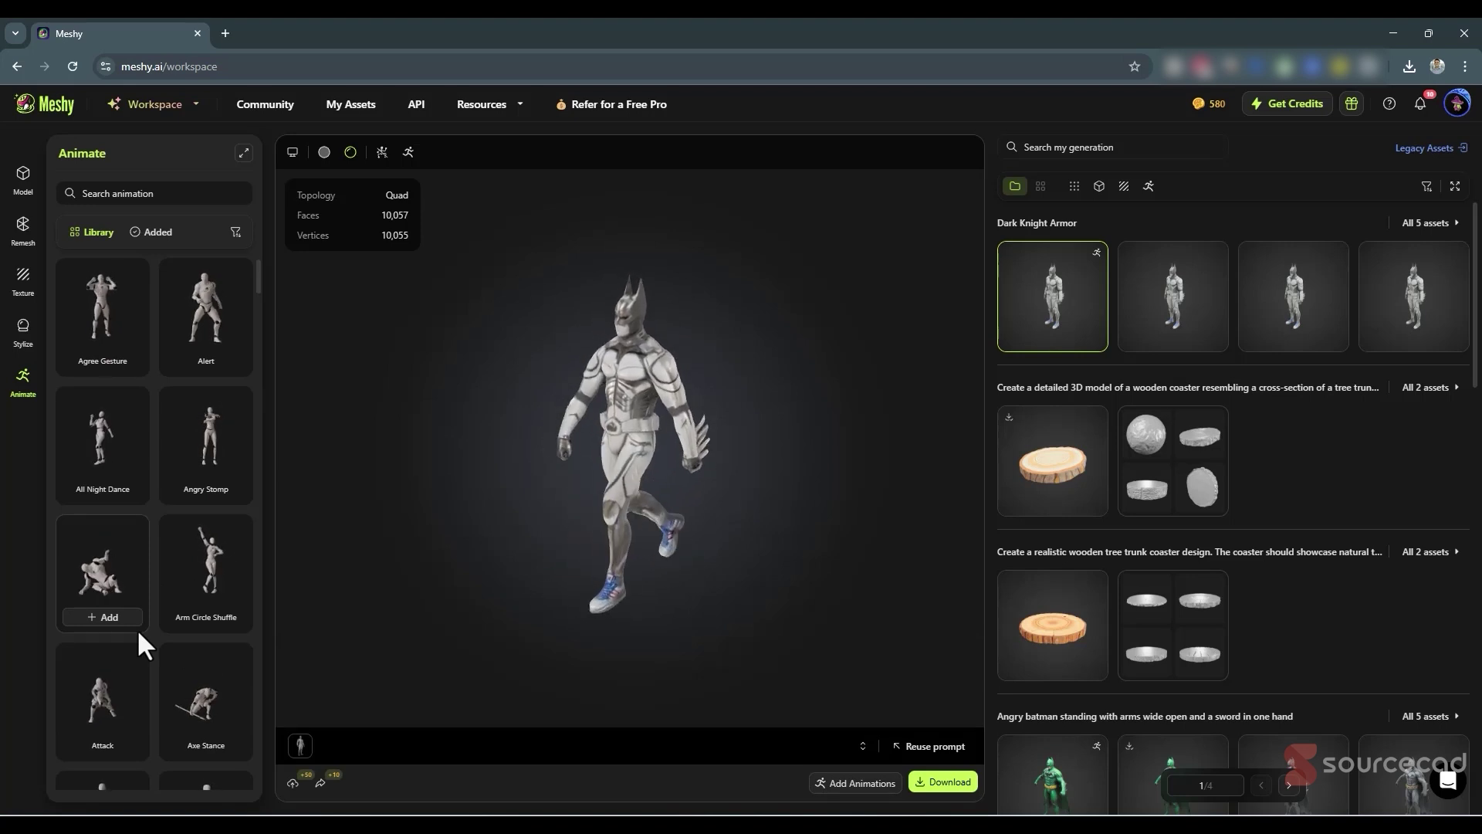
drag(650, 571, 726, 454)
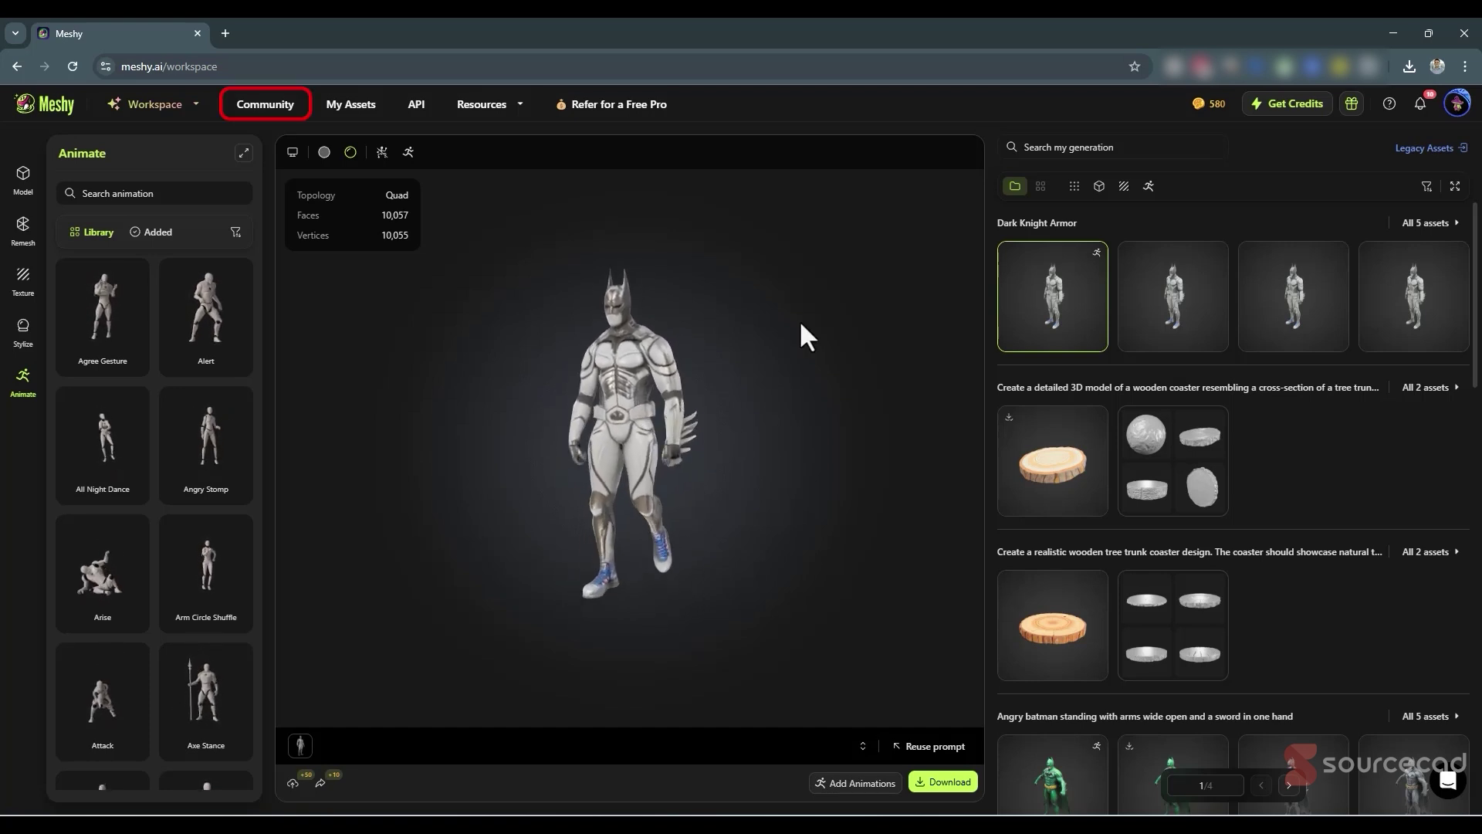
- Go to the Community page and scroll through the trending model cards
click(269, 108)
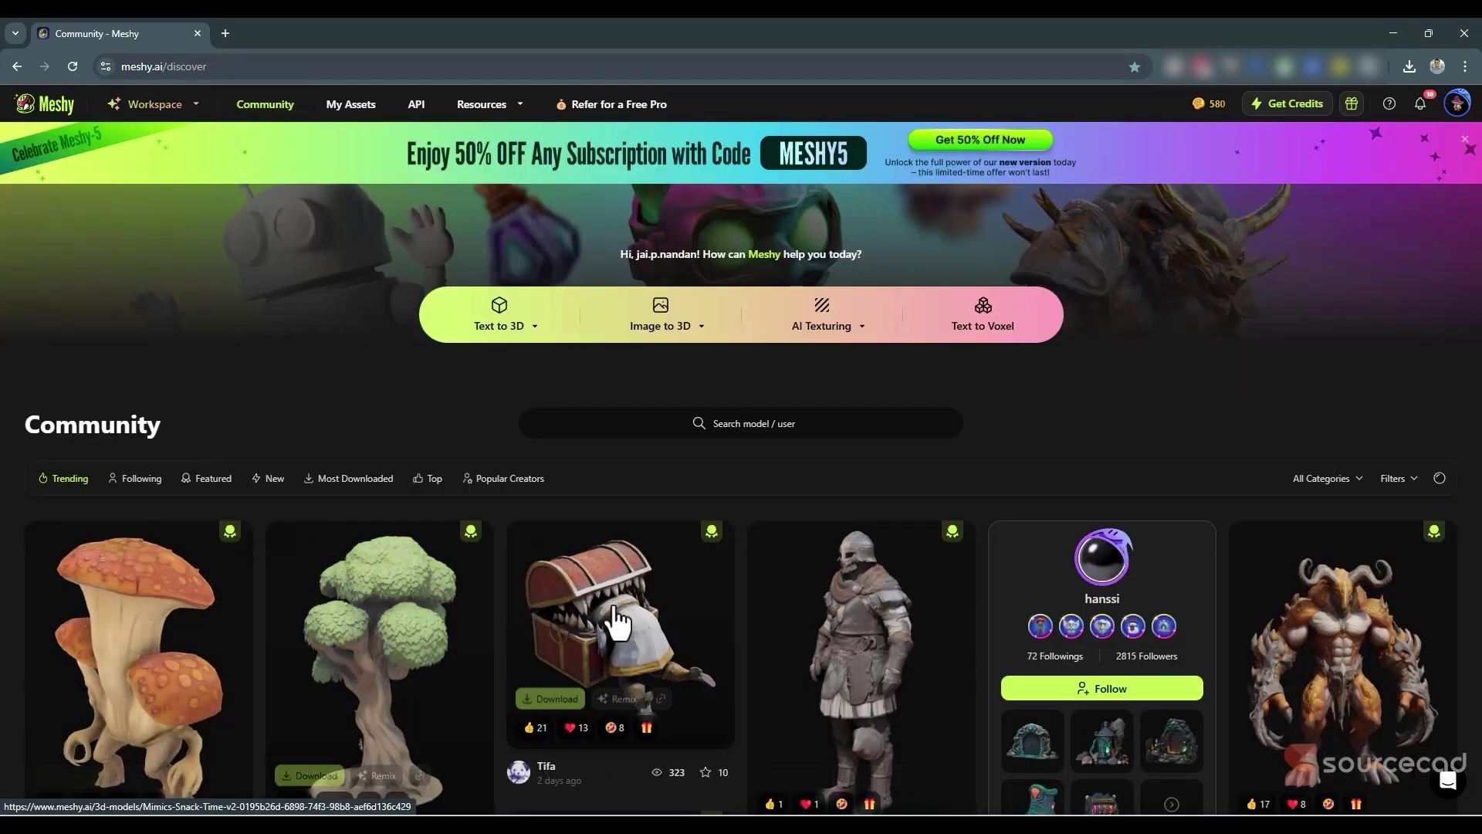
scroll(1119, 598, down, 10)
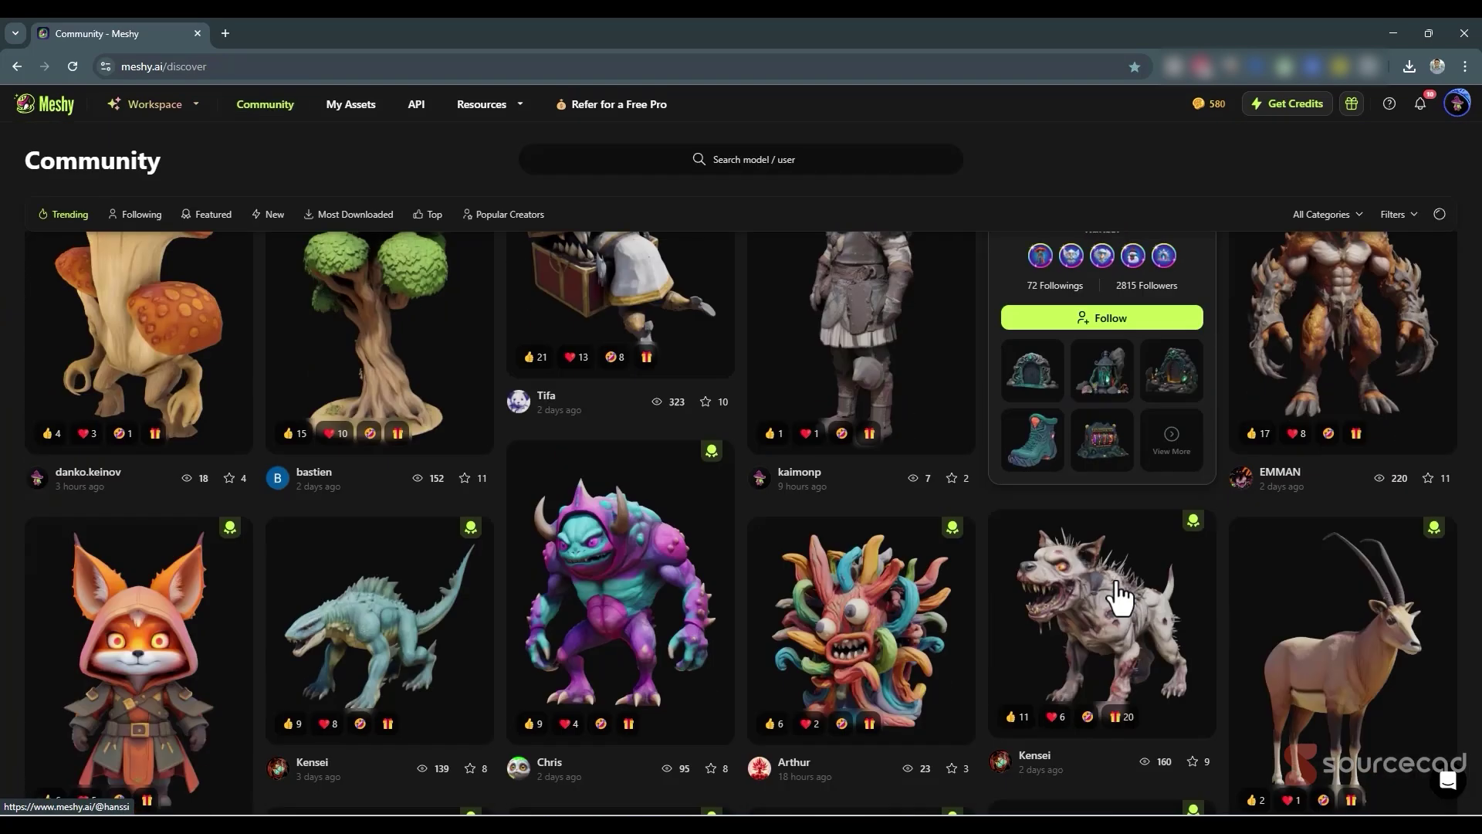